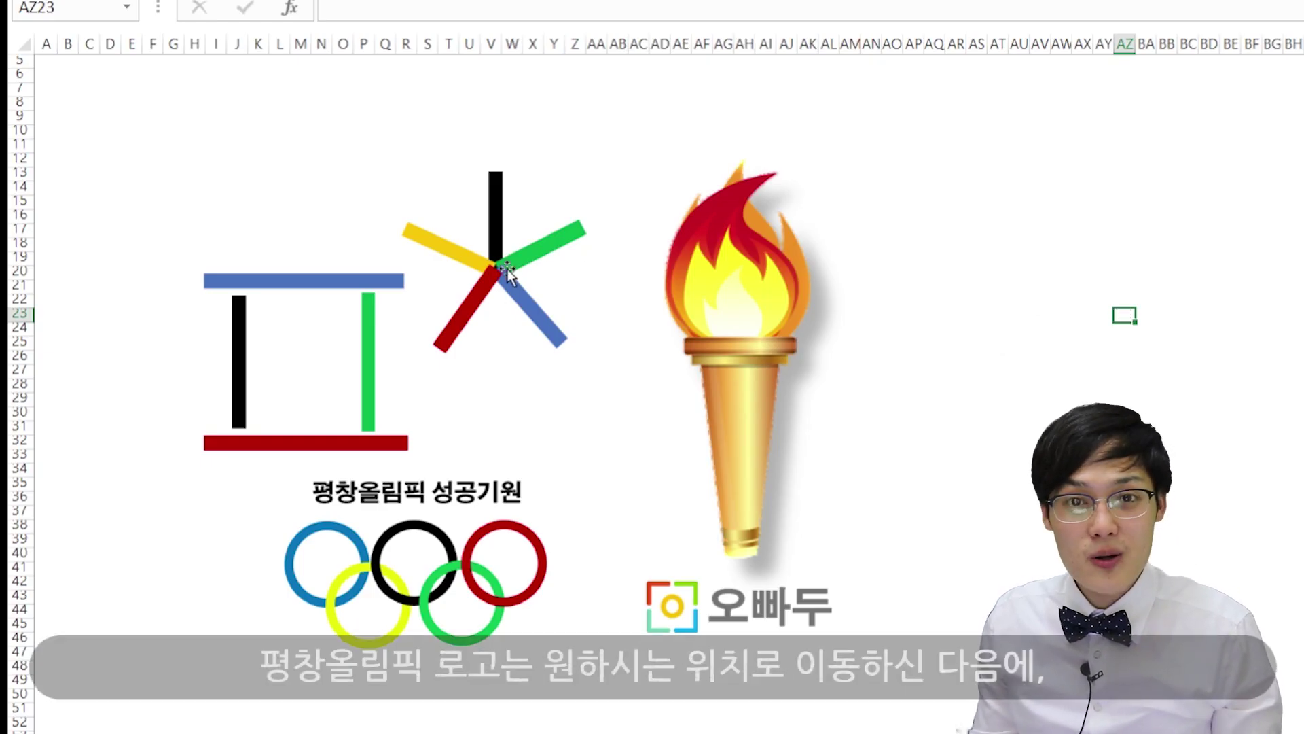
# Scatter the star and the blue, green and black bars, then run the torch animation.
pyautogui.moveTo(508, 268); pyautogui.dragTo(1090, 228)
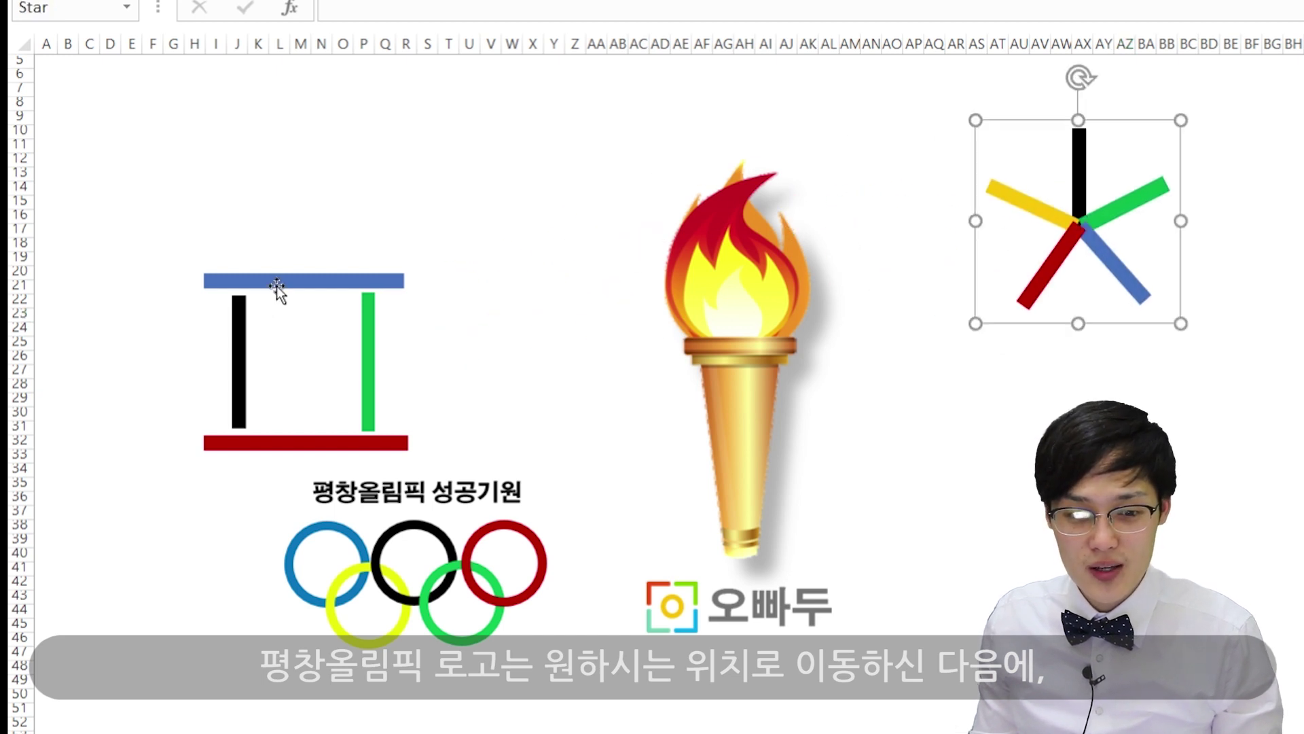
pyautogui.moveTo(276, 286); pyautogui.dragTo(1029, 398)
pyautogui.moveTo(368, 353); pyautogui.dragTo(893, 208)
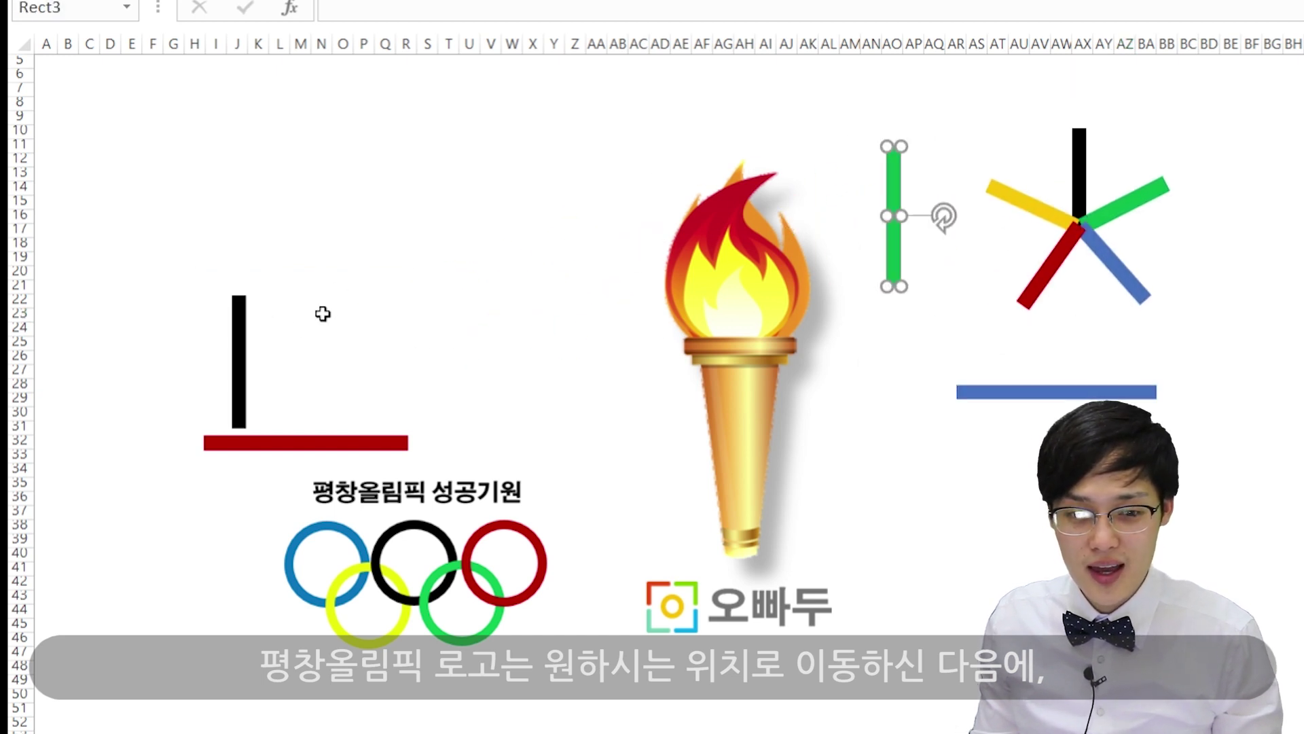
pyautogui.moveTo(251, 338); pyautogui.dragTo(771, 436)
pyautogui.moveTo(227, 364); pyautogui.dragTo(733, 547)
pyautogui.moveTo(888, 566); pyautogui.dragTo(994, 557)
pyautogui.click(746, 367)
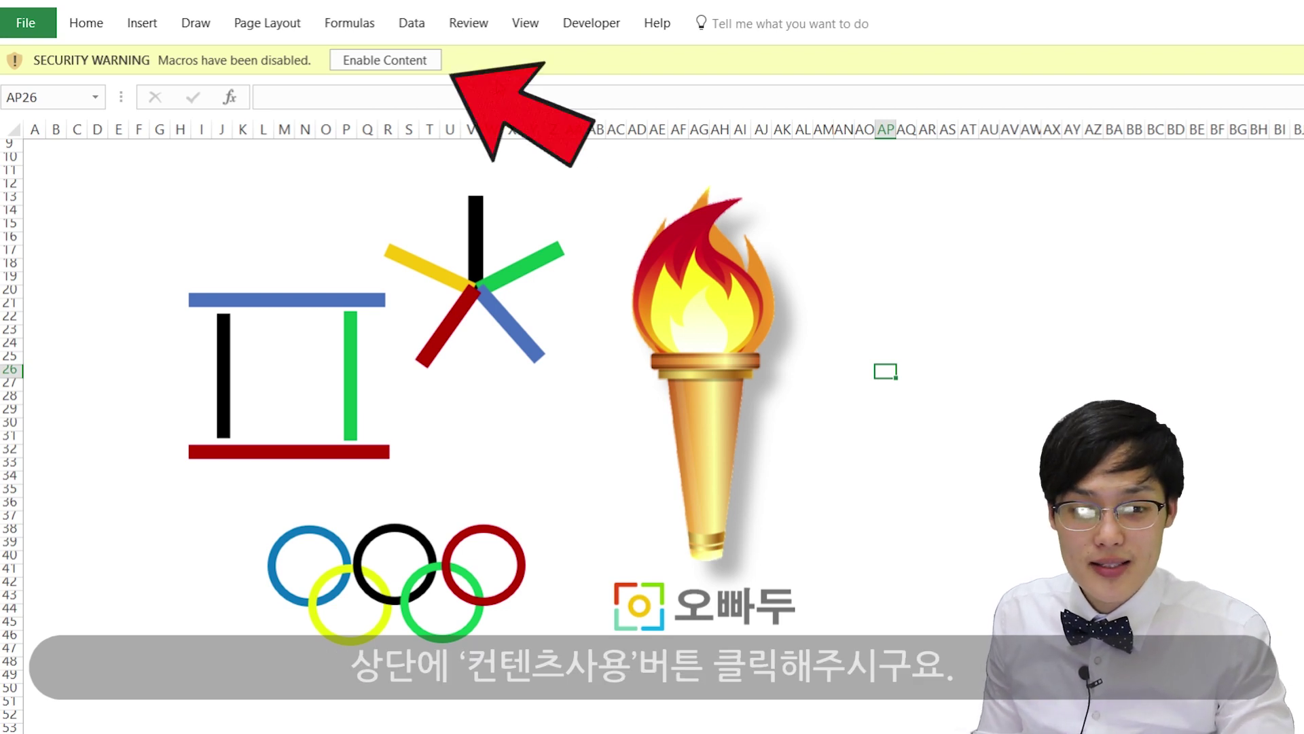
# Enable the workbook's macros, then click the torch repeatedly to show nothing happens yet.
pyautogui.click(406, 67)
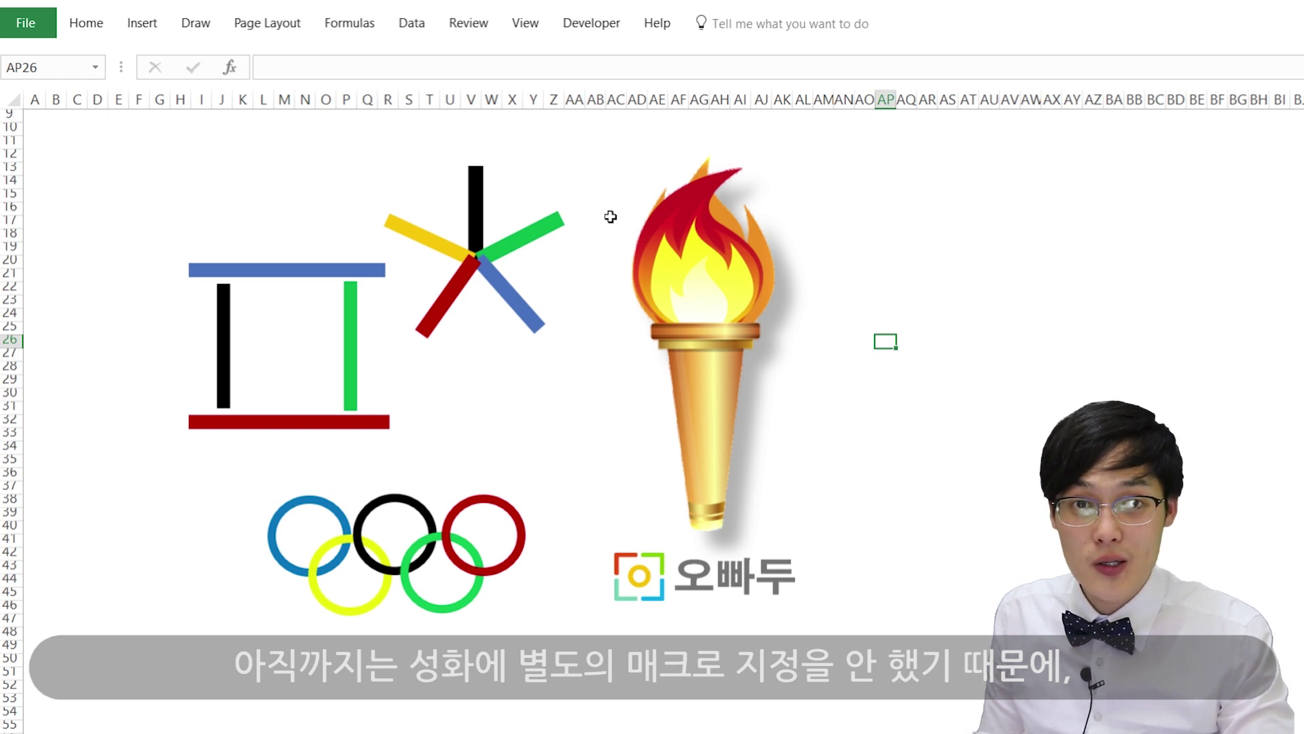
pyautogui.click(691, 244)
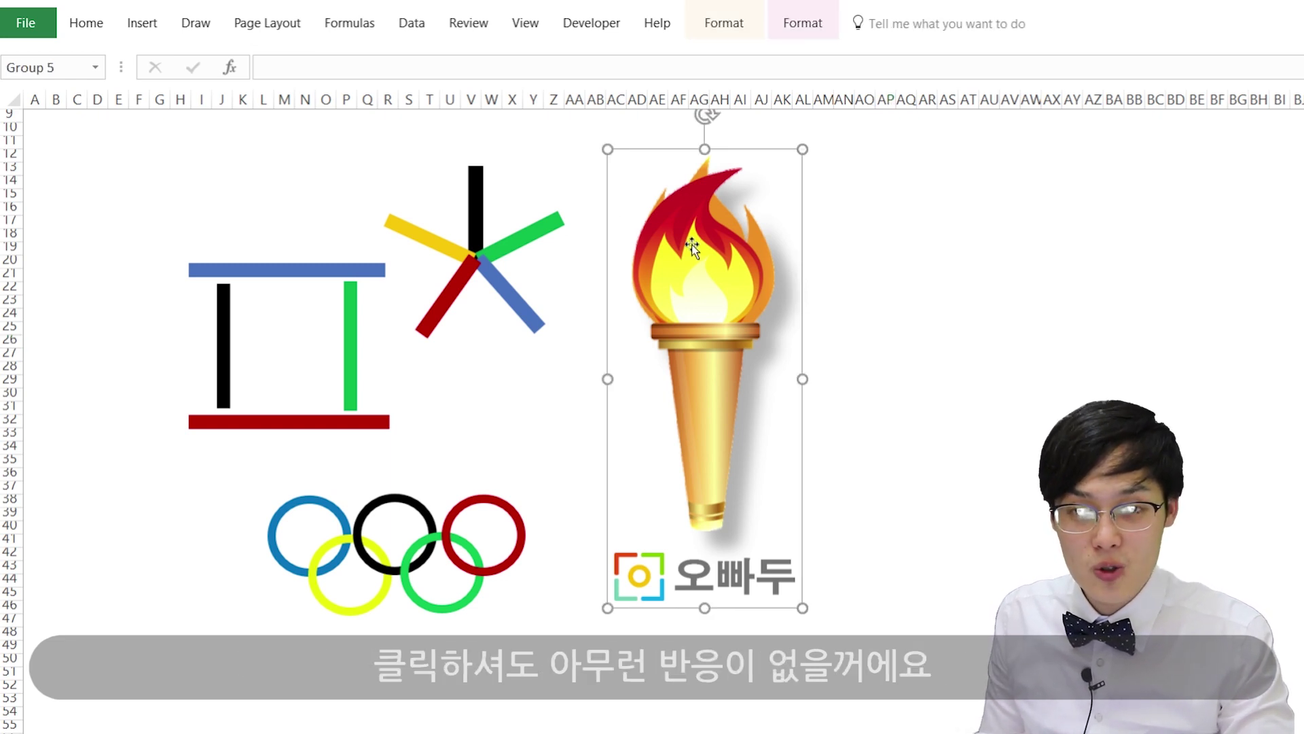
pyautogui.click(992, 249)
pyautogui.click(992, 249)
pyautogui.click(770, 262)
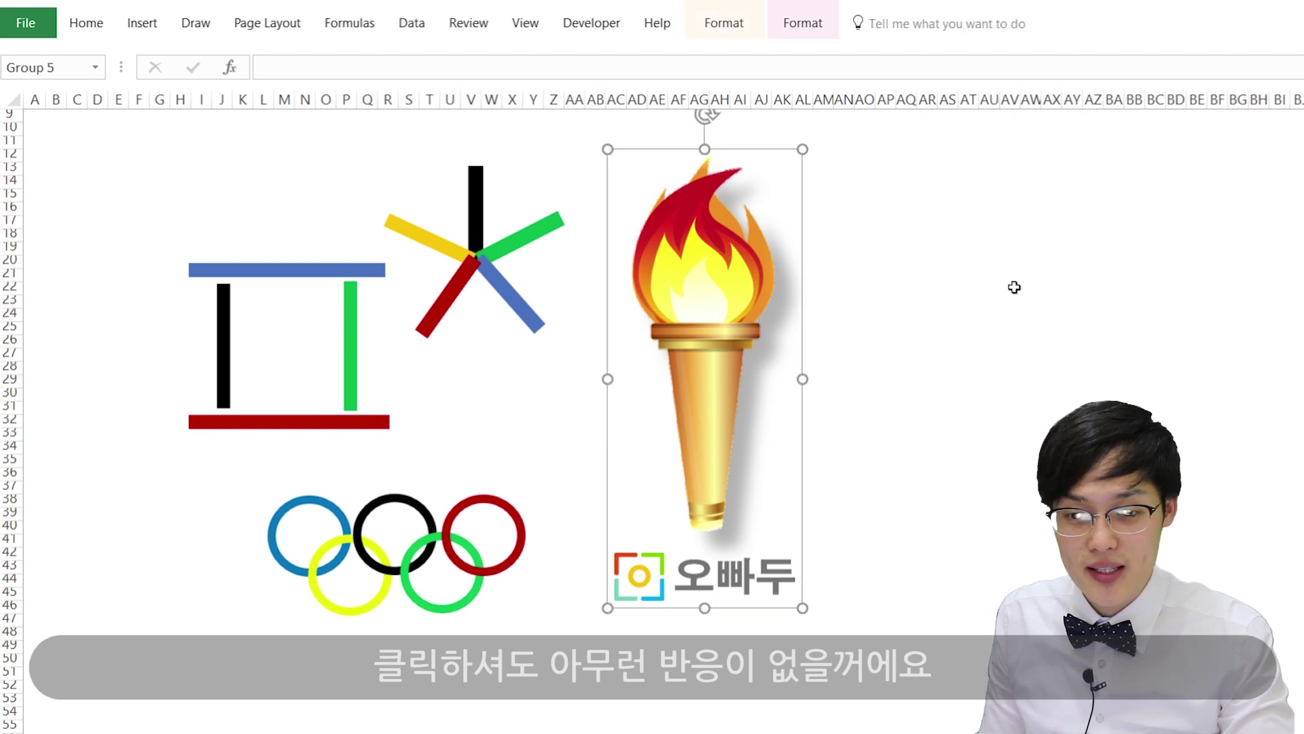
pyautogui.click(1012, 287)
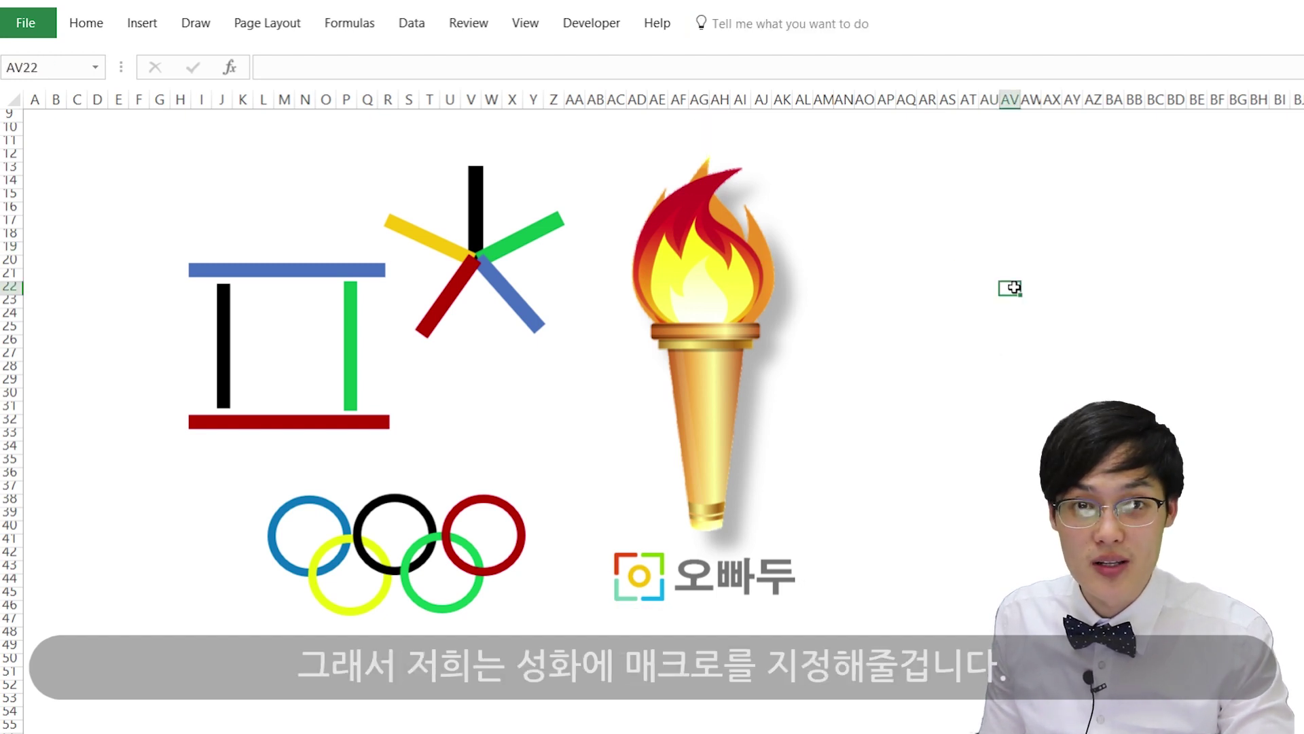
pyautogui.click(747, 239)
pyautogui.click(885, 235)
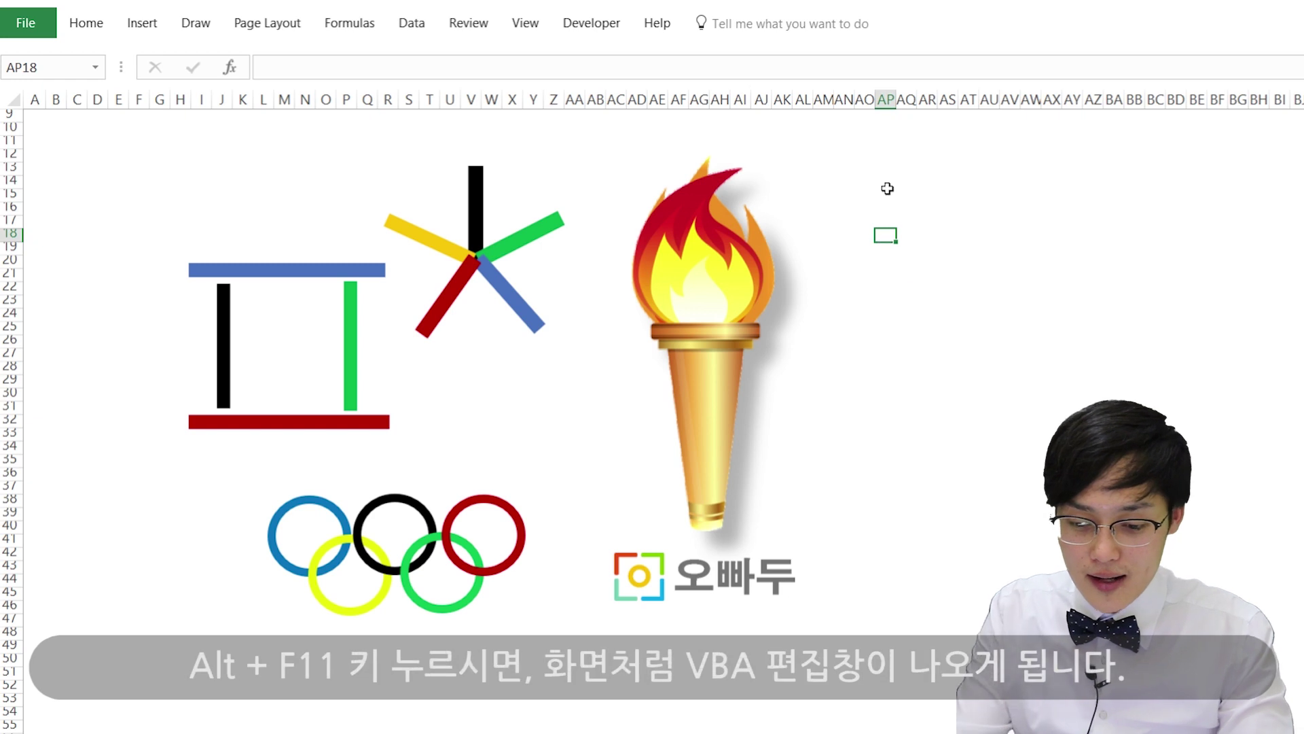
# Preview the VBA editor with Alt+F11, then go to Excel Options' Customize Ribbon page.
pyautogui.hotkey('alt', 'F11')
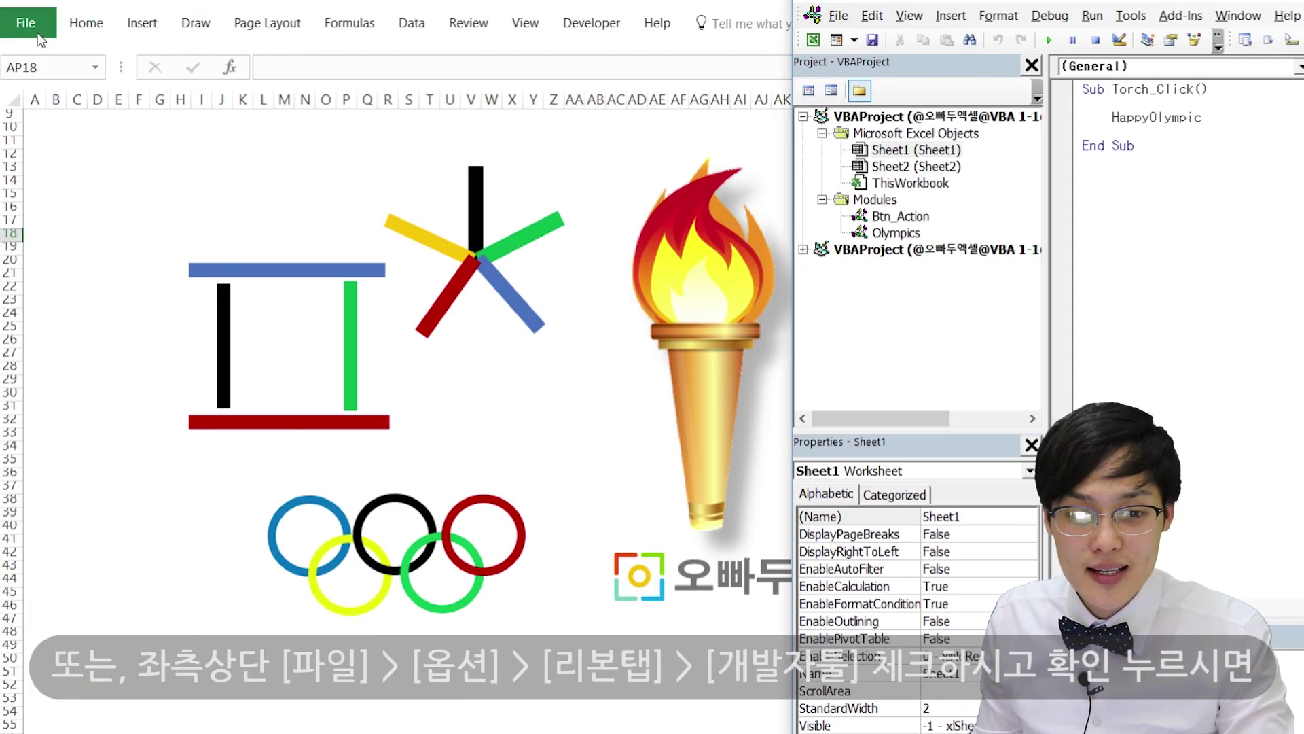
pyautogui.click(34, 26)
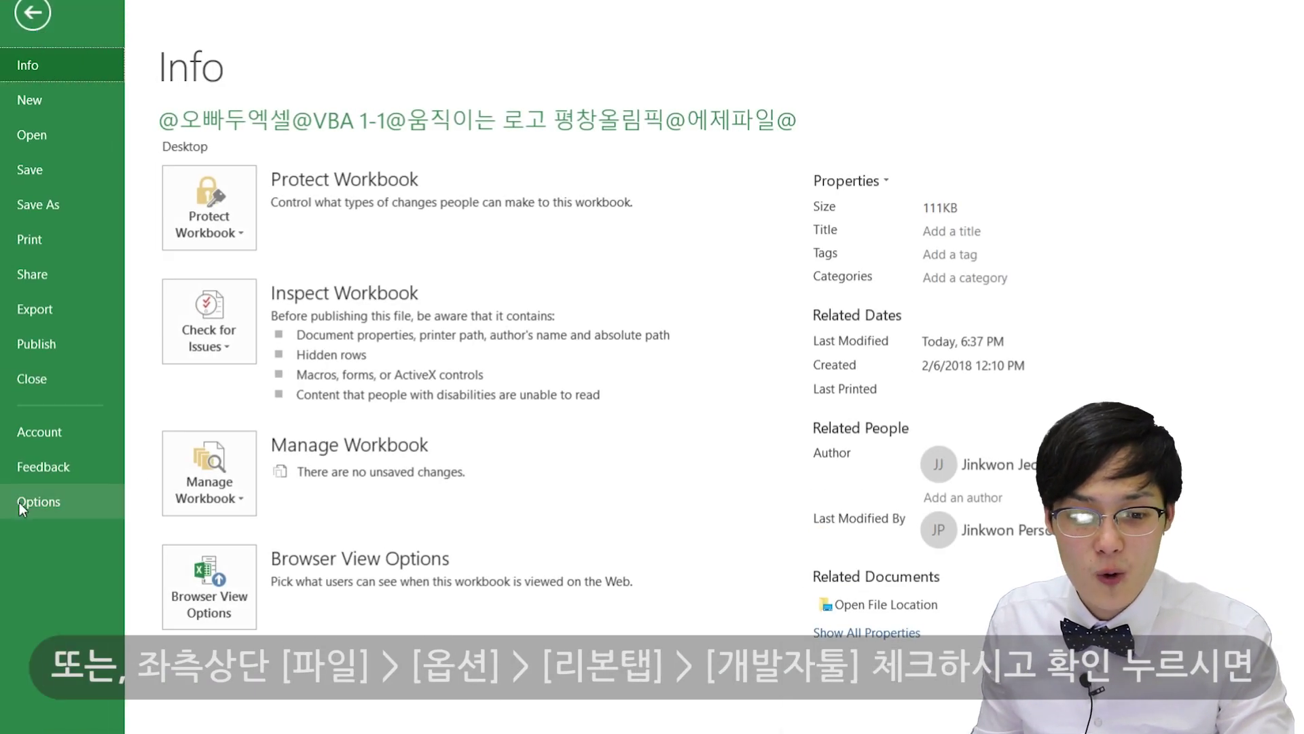
pyautogui.click(19, 502)
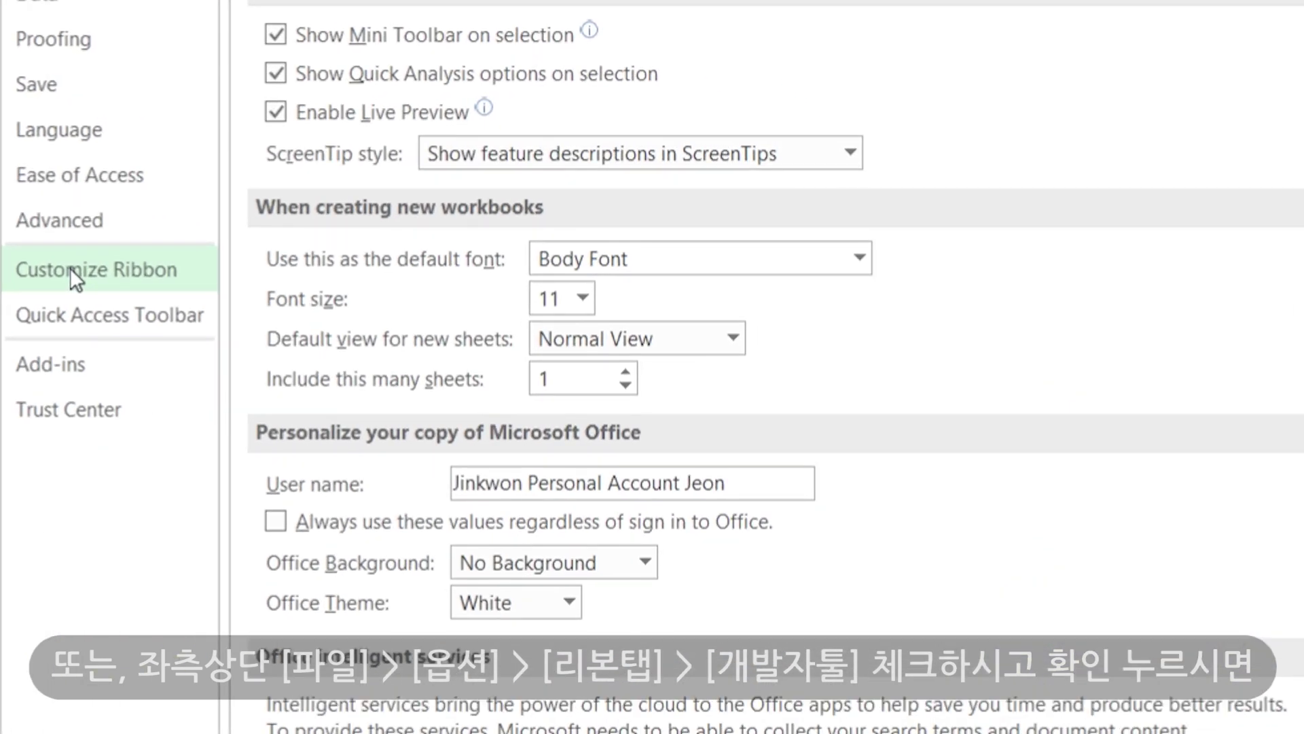
pyautogui.click(71, 268)
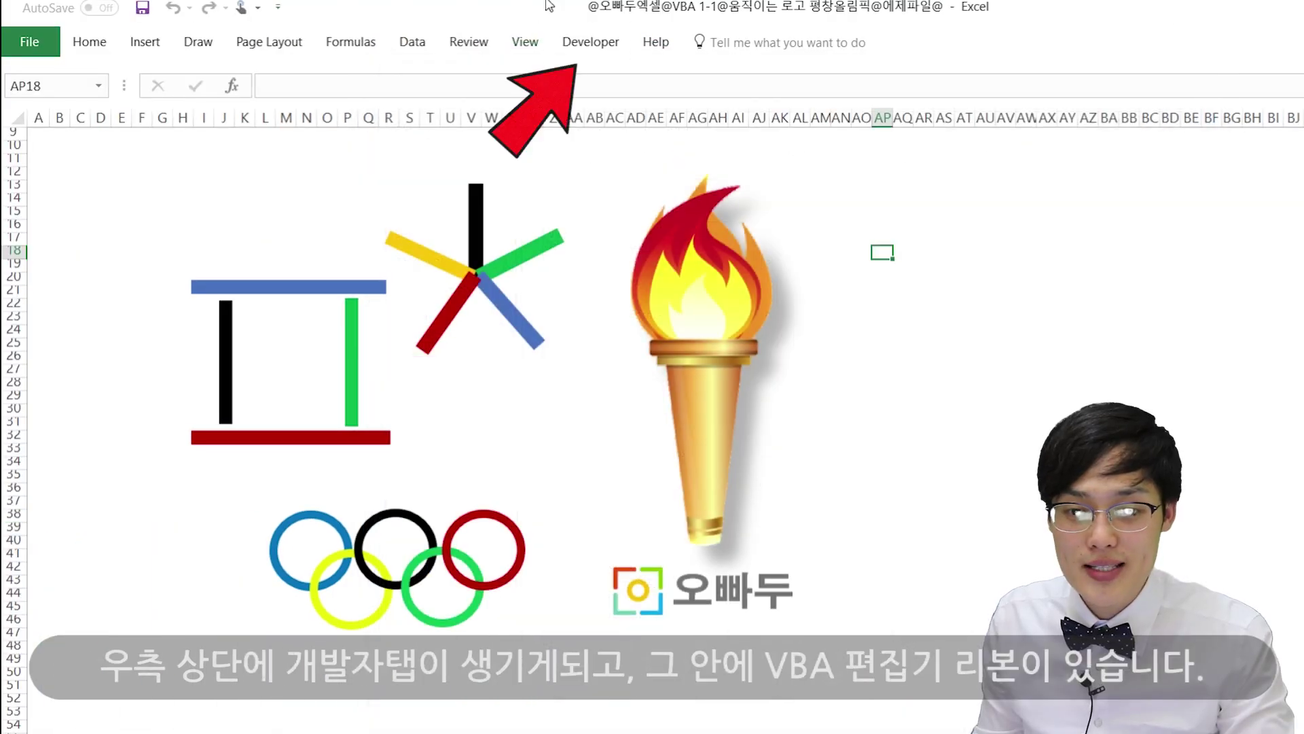
# From the Developer tab, launch the Visual Basic editor to view the workbook's project.
pyautogui.click(611, 48)
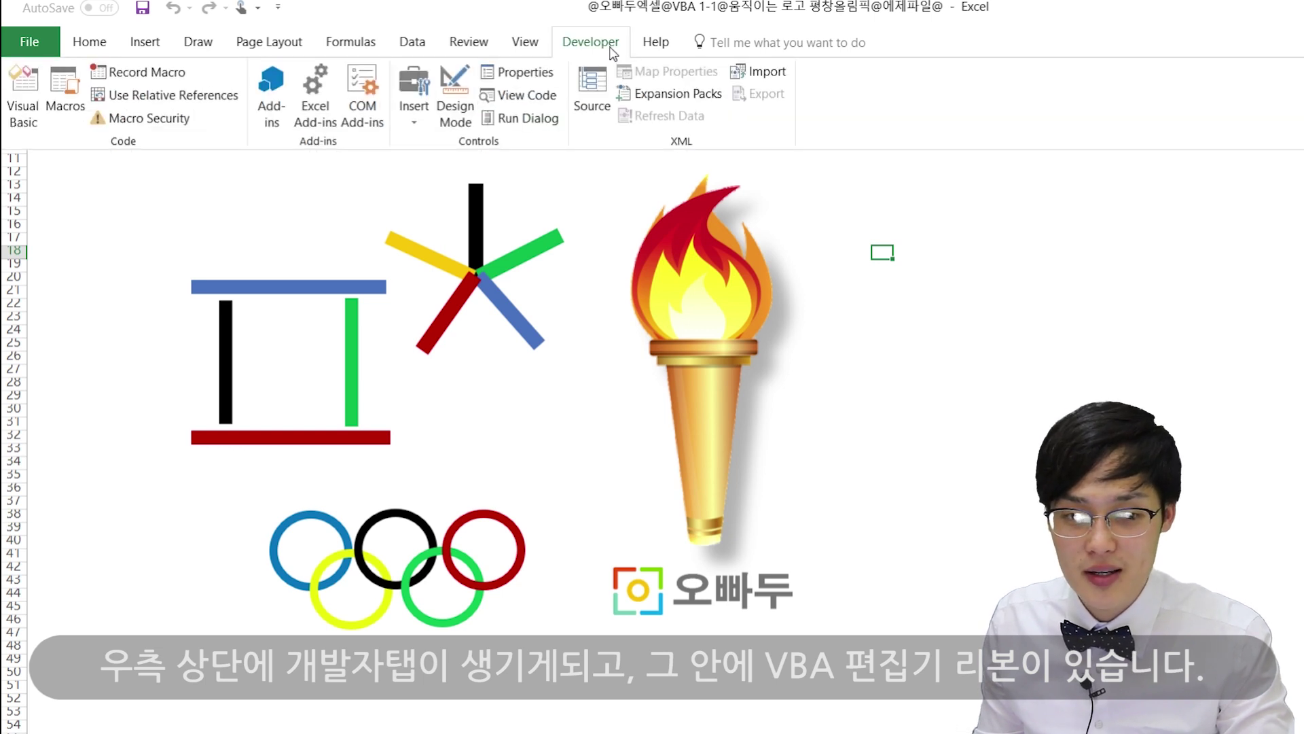
pyautogui.click(38, 94)
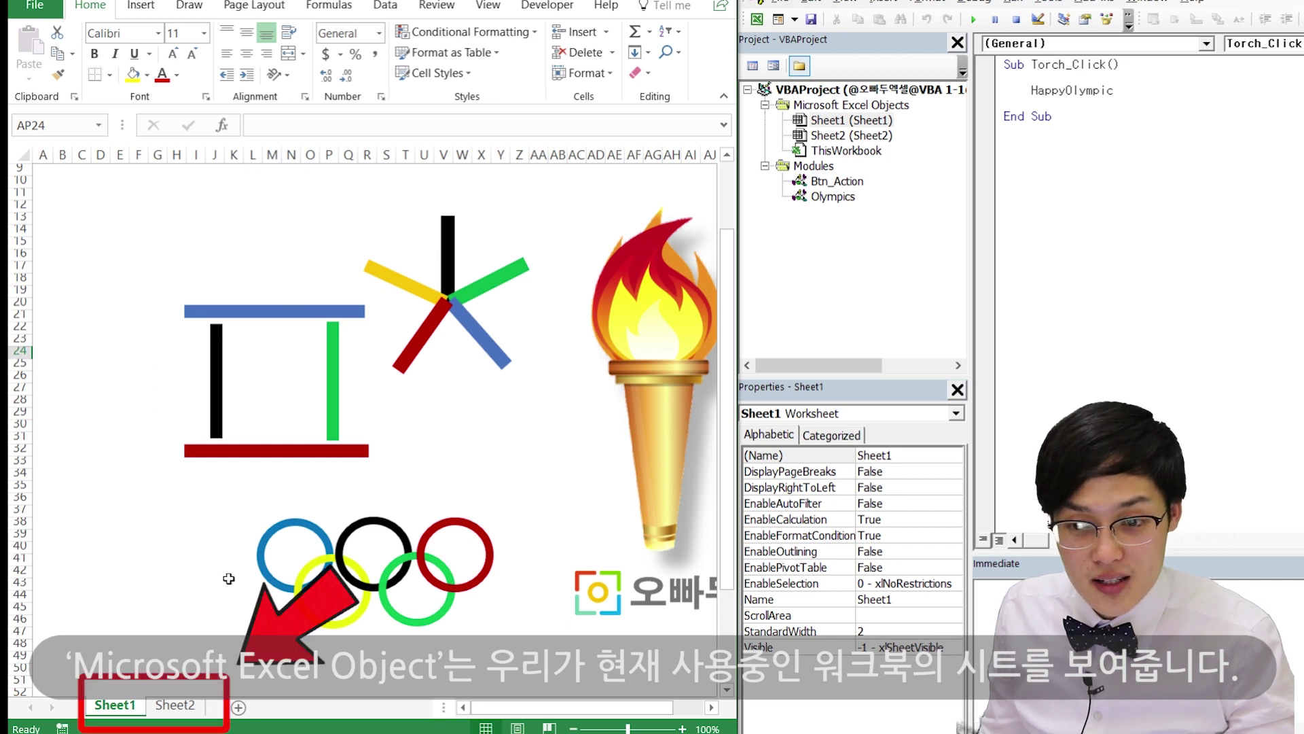
# Inspect Sheet1 and Sheet2 in the project tree, then add two new worksheets.
pyautogui.click(847, 121)
pyautogui.click(853, 135)
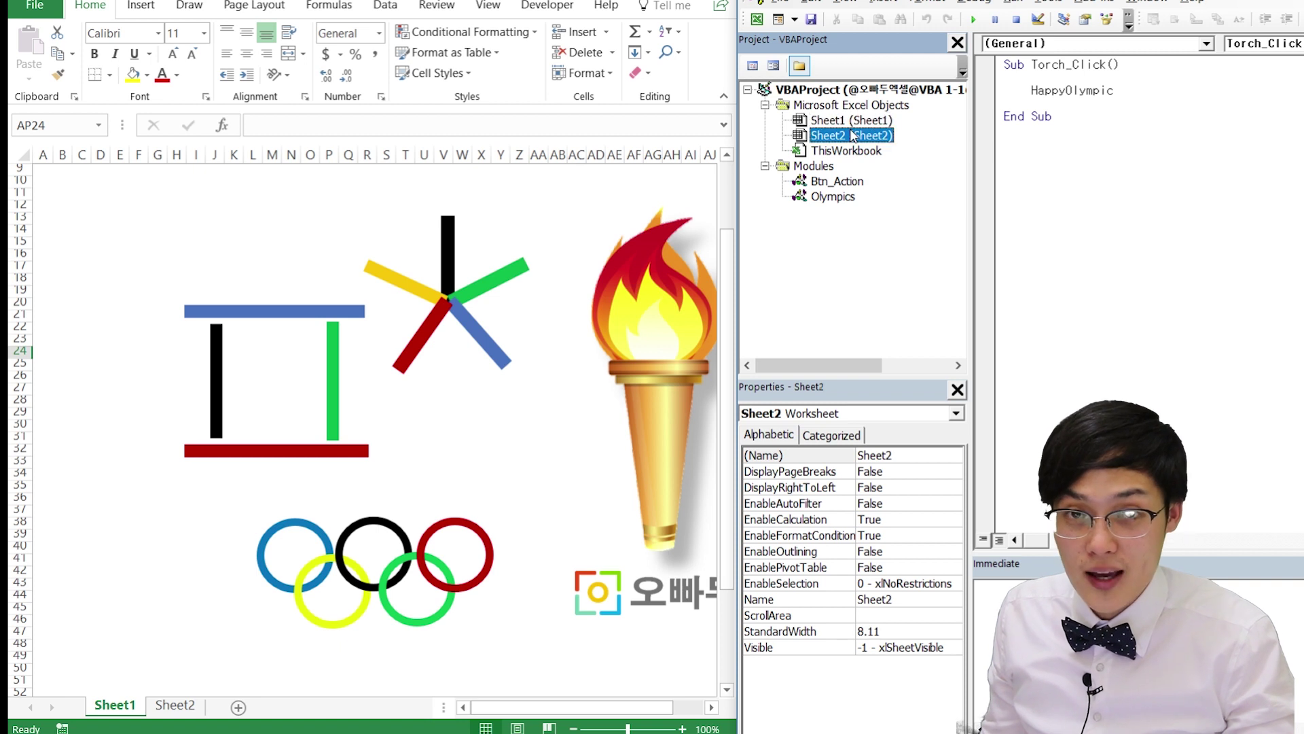
pyautogui.click(226, 621)
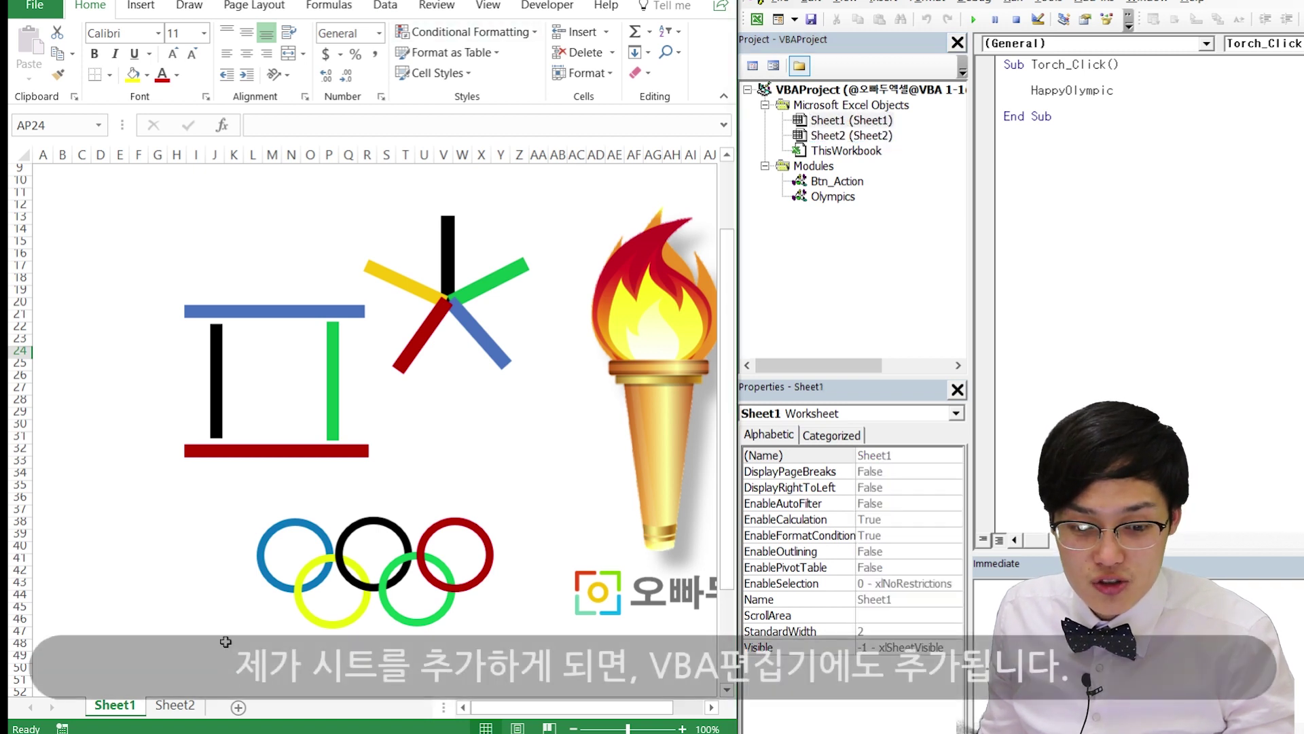
pyautogui.click(239, 707)
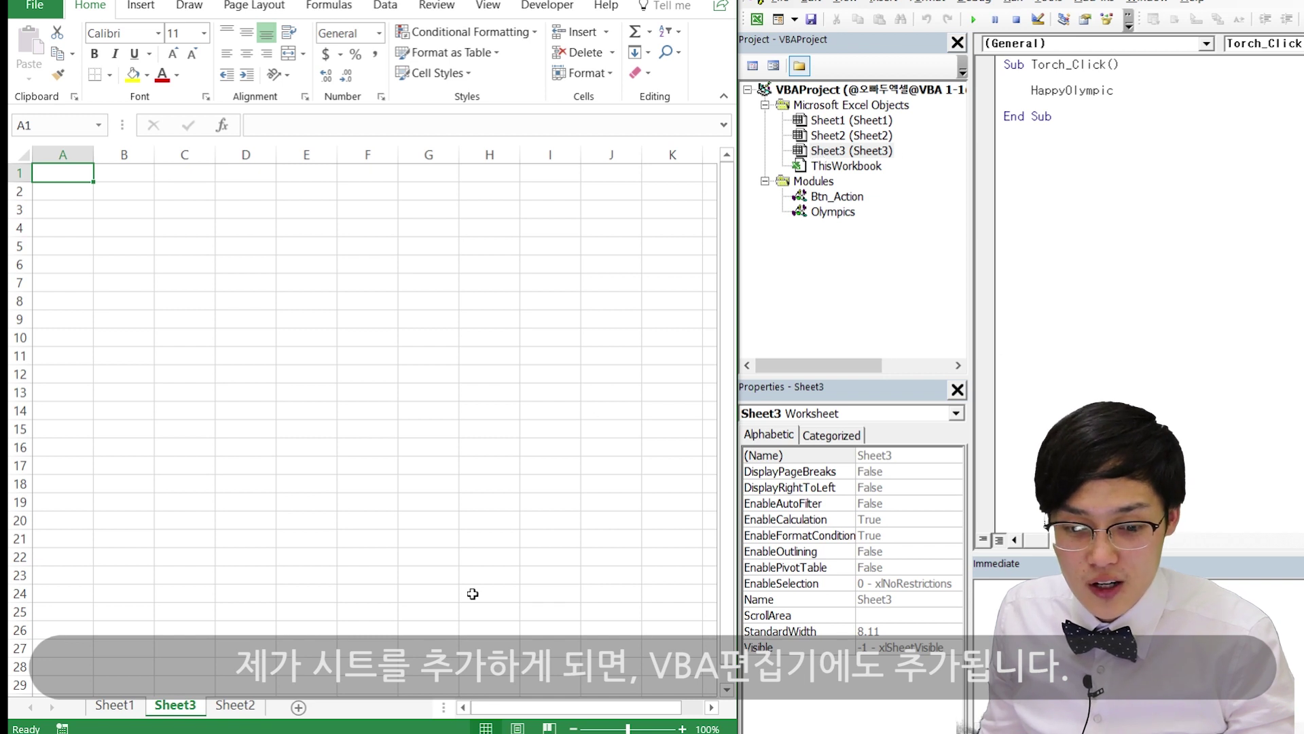
pyautogui.click(299, 708)
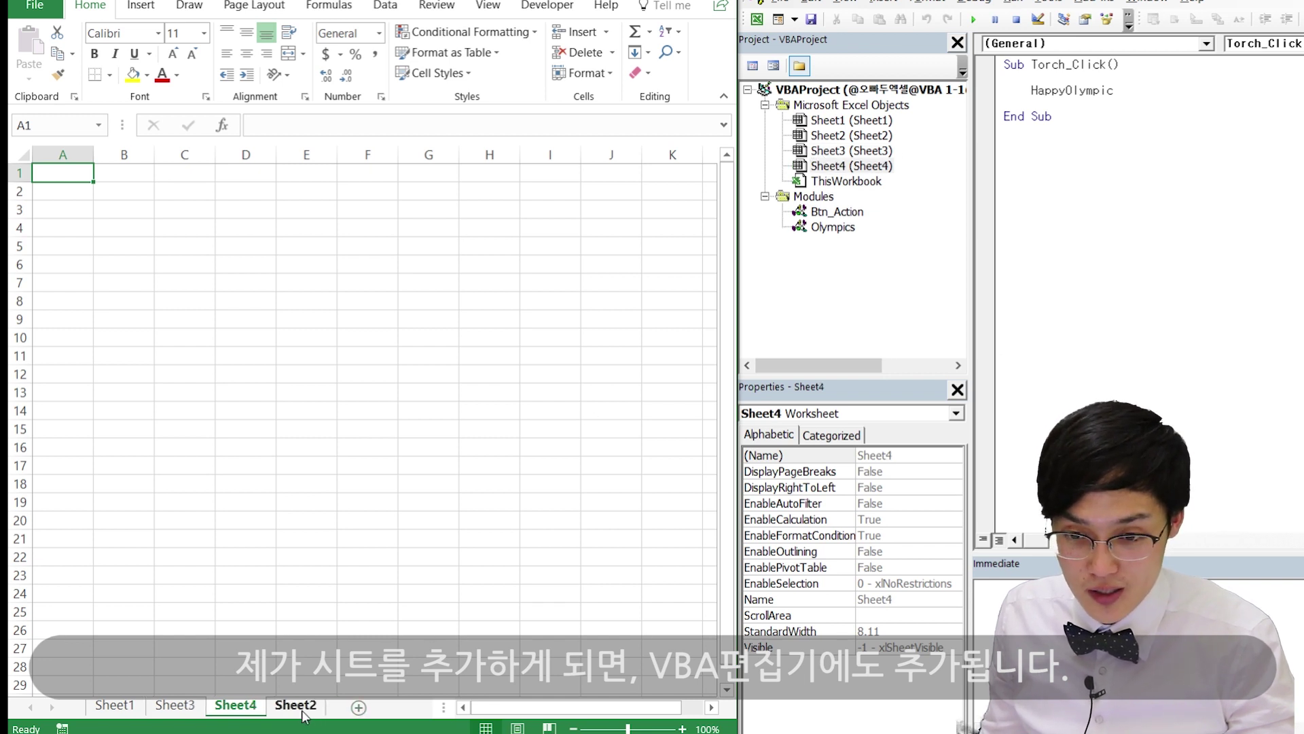
# Confirm Sheet4 appears in the VBA project alongside Sheet1, Sheet2 and Modules.
pyautogui.click(830, 169)
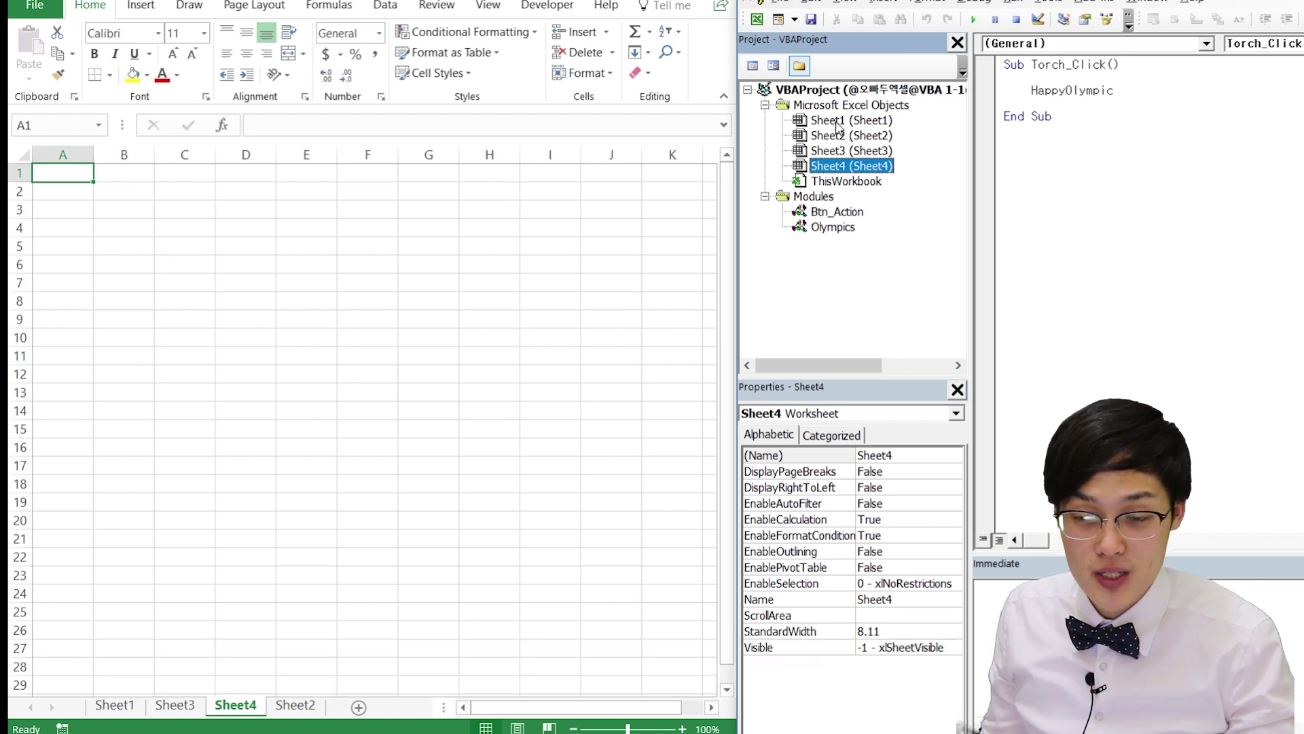
pyautogui.click(839, 122)
pyautogui.click(839, 136)
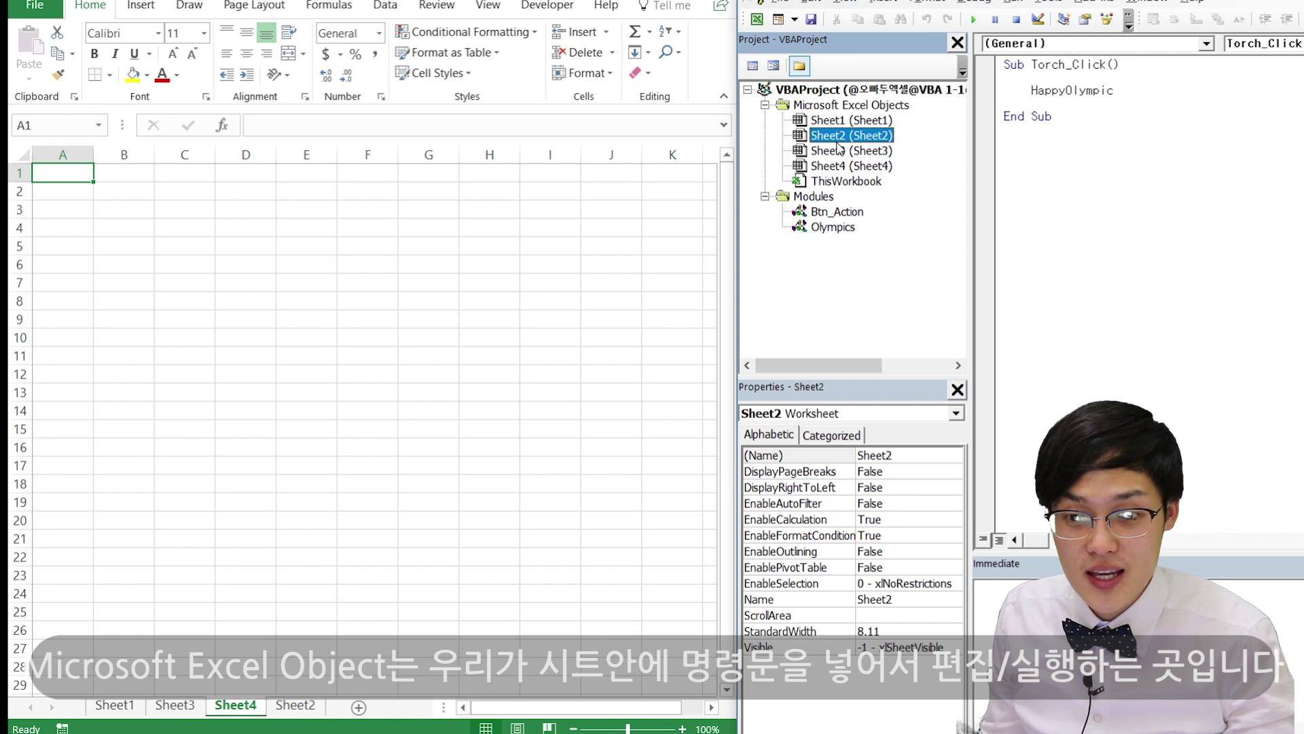
pyautogui.click(823, 197)
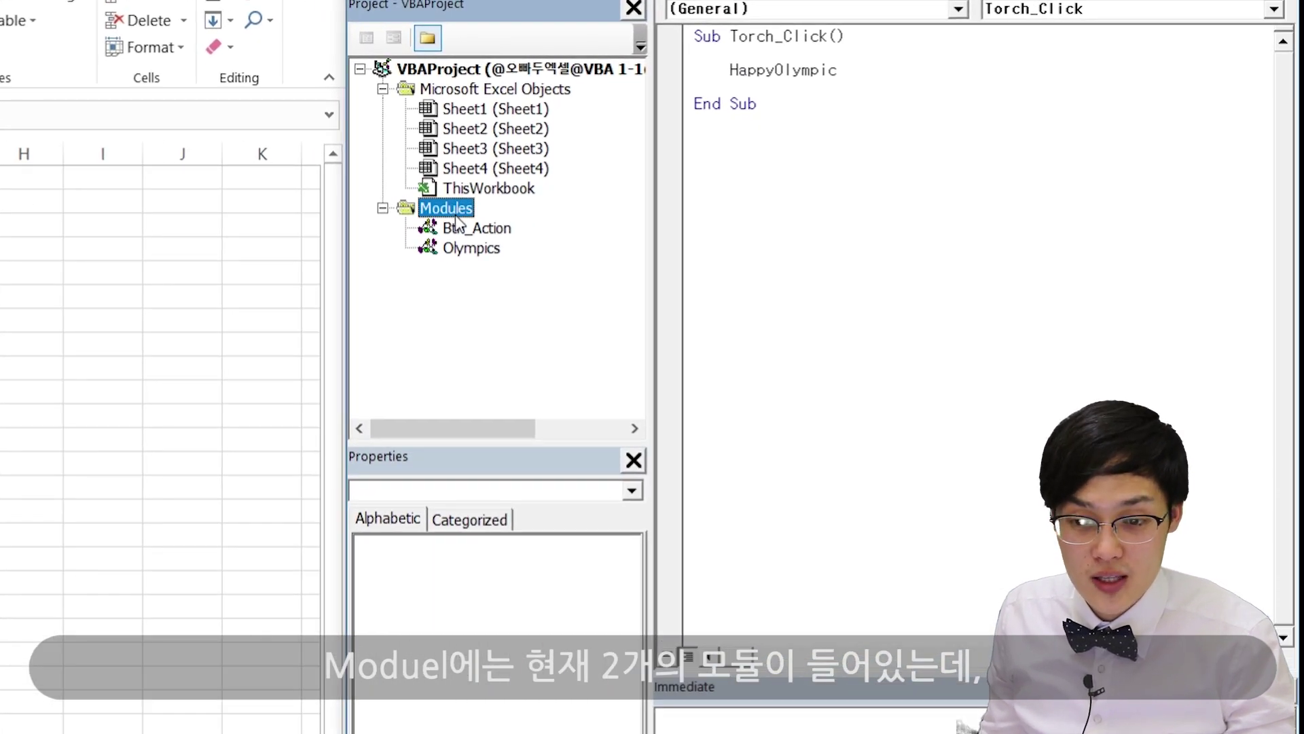
# Open the Olympics module and scroll through its HappyOlympic procedure.
pyautogui.click(467, 229)
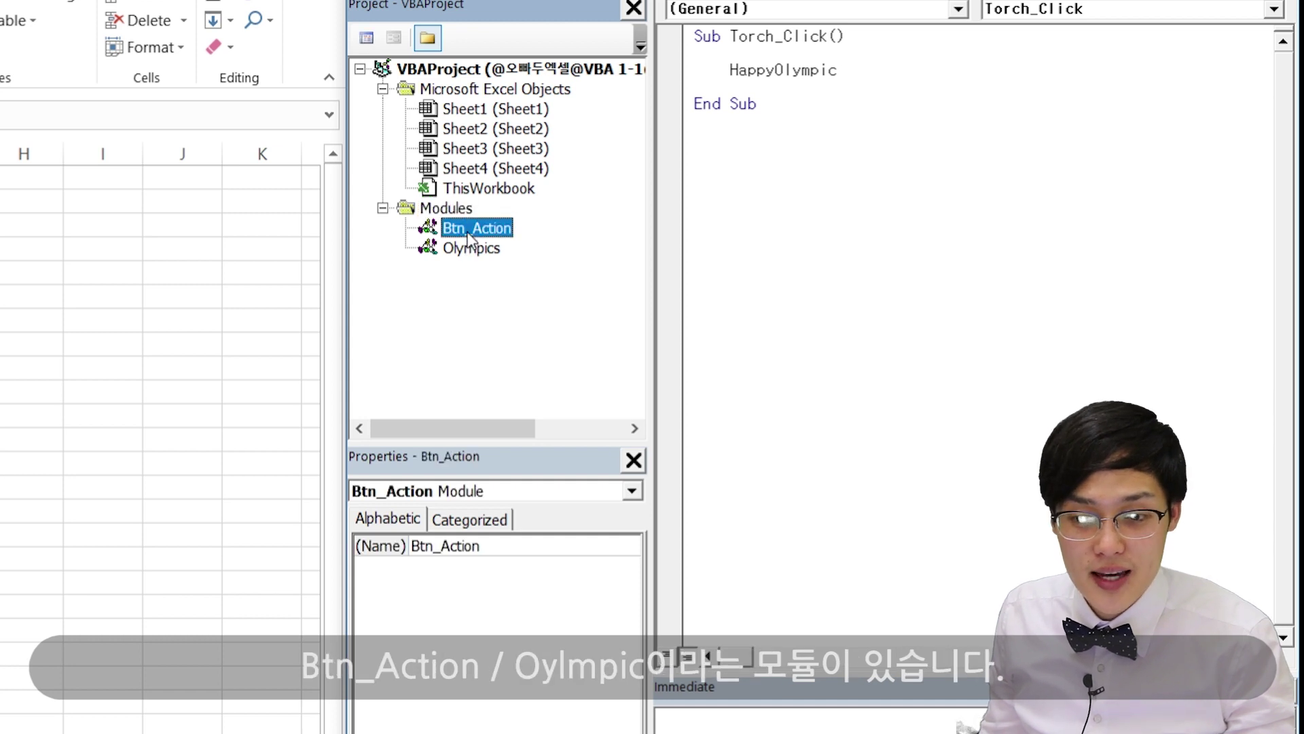
pyautogui.click(471, 252)
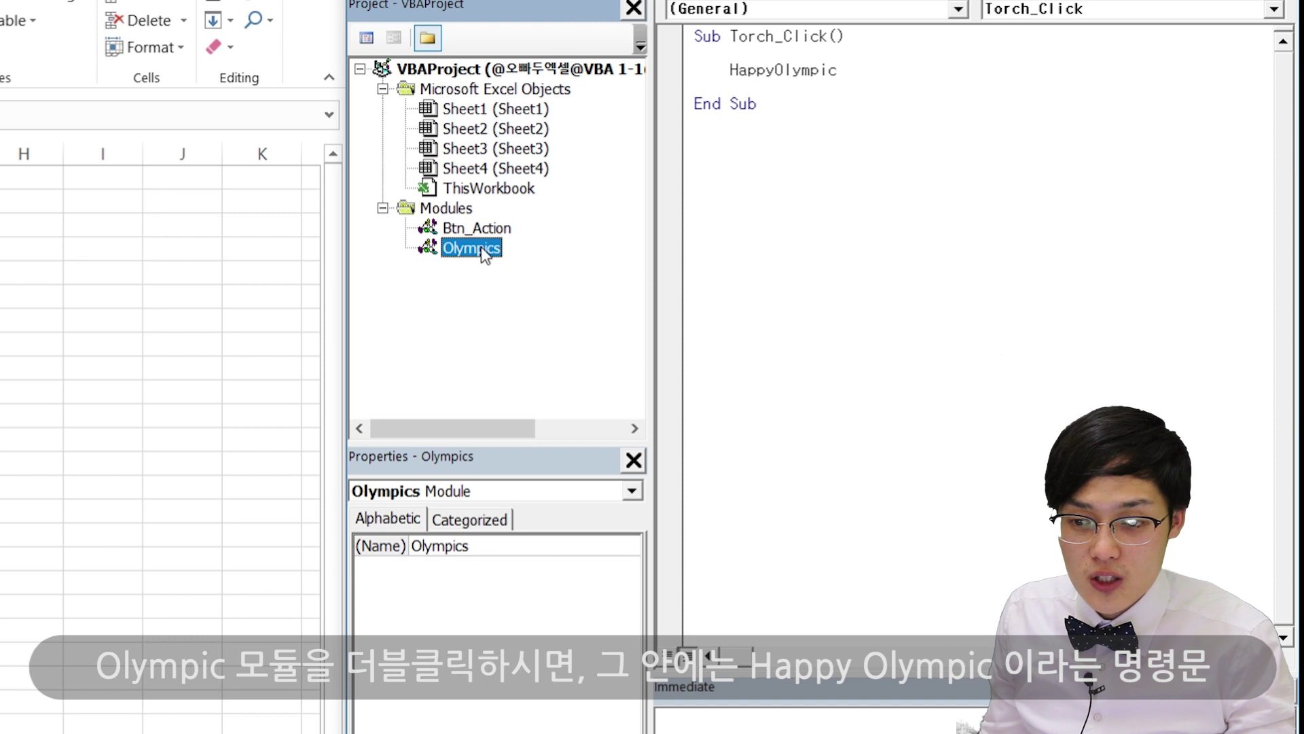
pyautogui.doubleClick(472, 249)
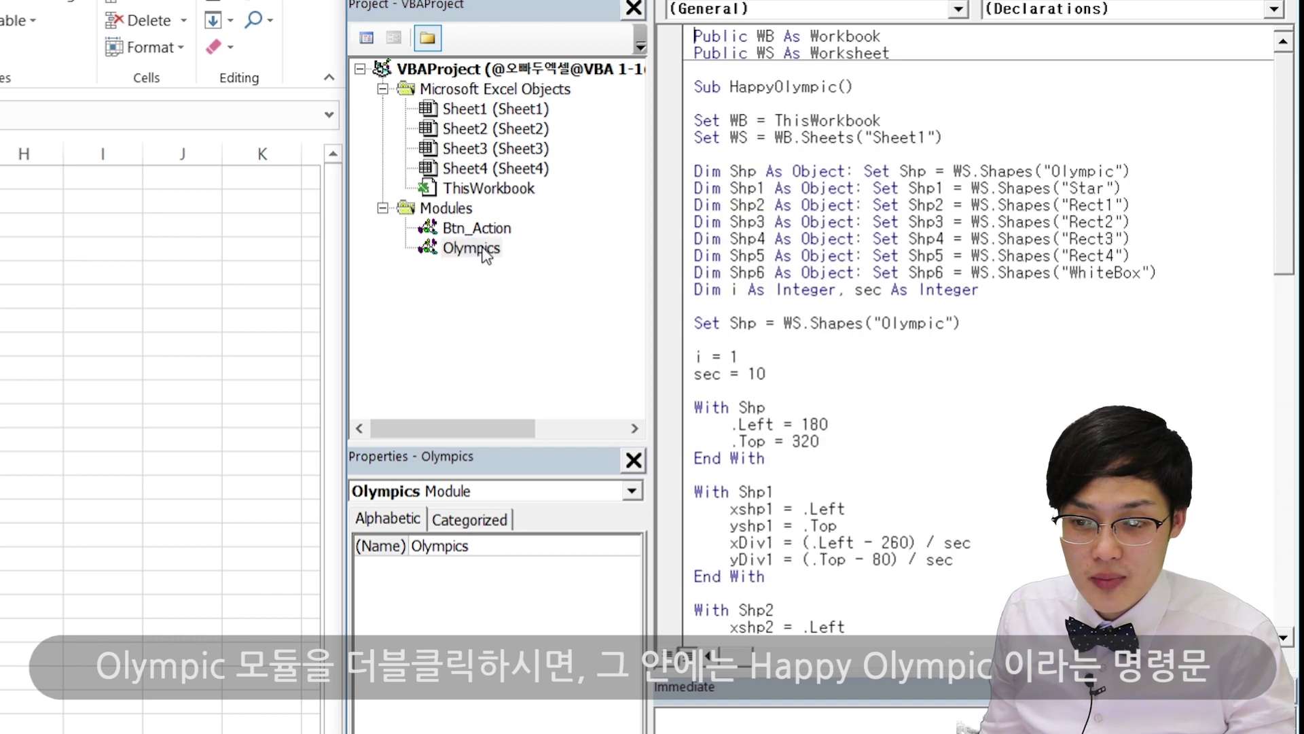
pyautogui.click(829, 154)
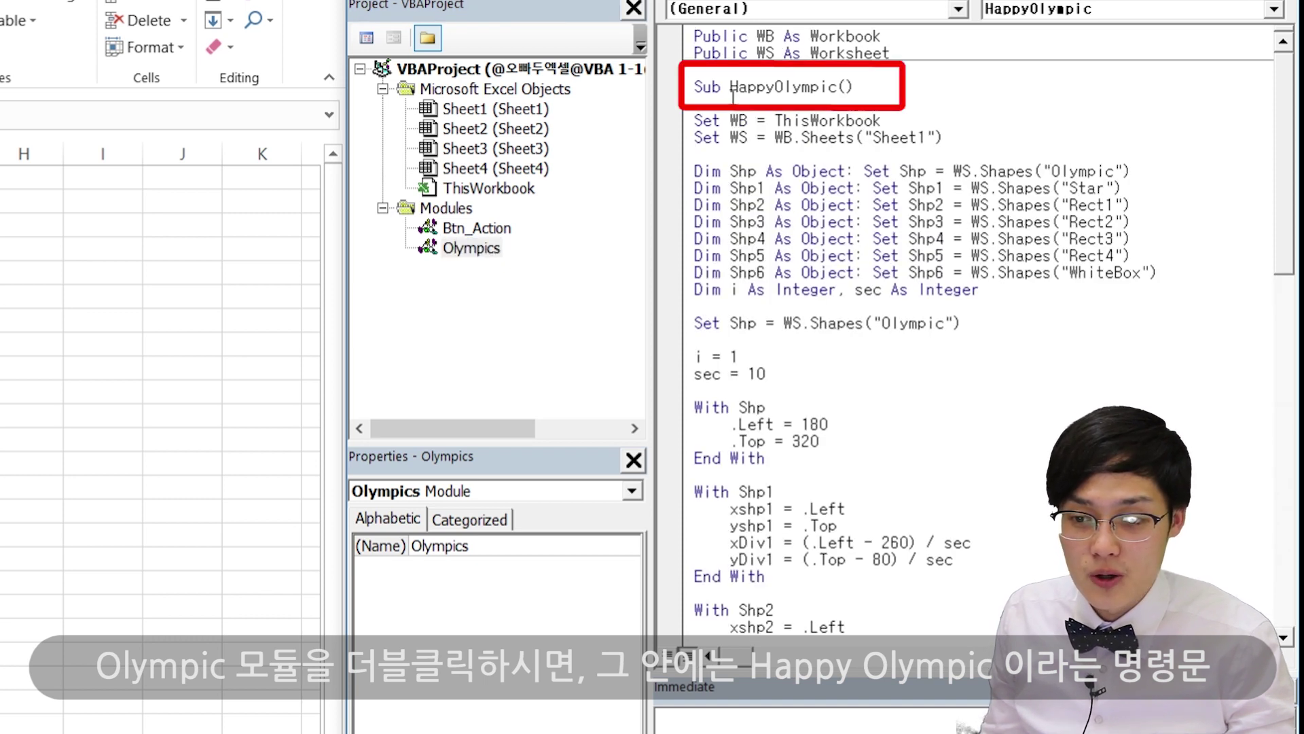
pyautogui.scroll(-4, 848, 261)
pyautogui.scroll(-8, 849, 262)
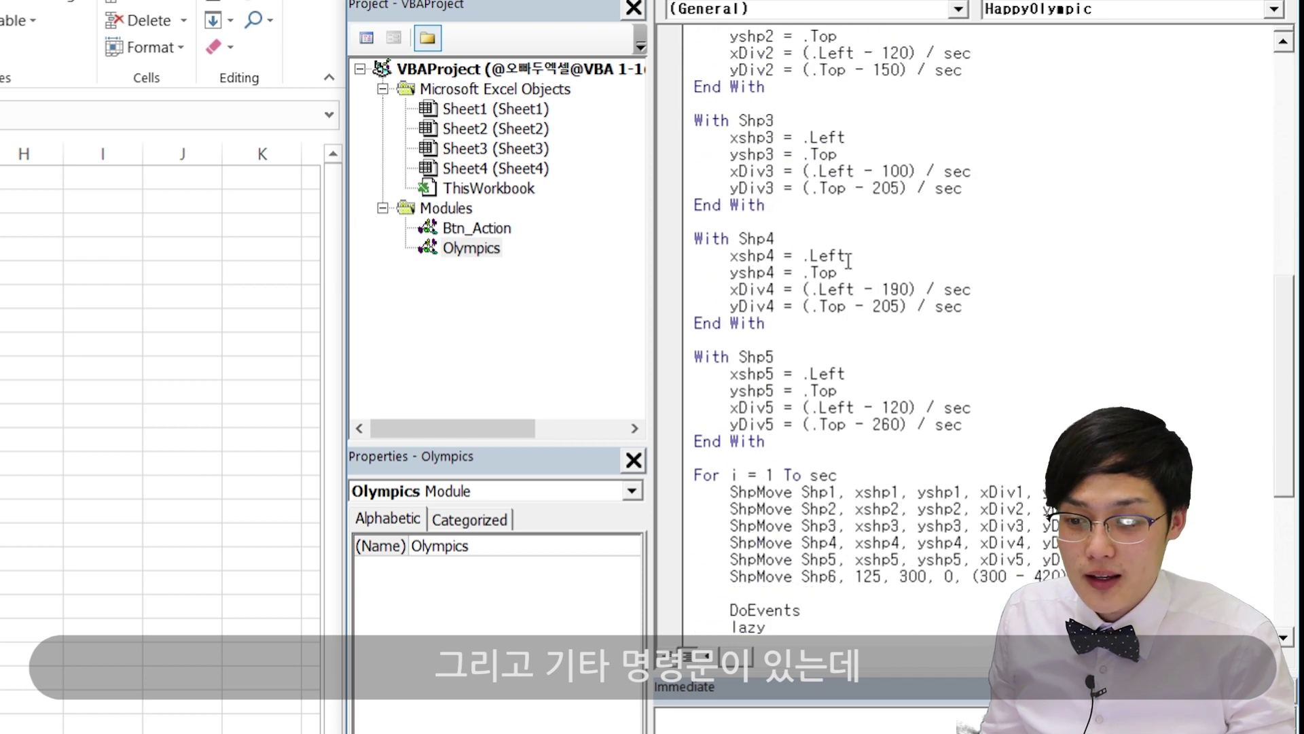
pyautogui.scroll(-4, 848, 262)
pyautogui.scroll(-2, 848, 262)
pyautogui.scroll(7, 840, 274)
pyautogui.scroll(6, 840, 275)
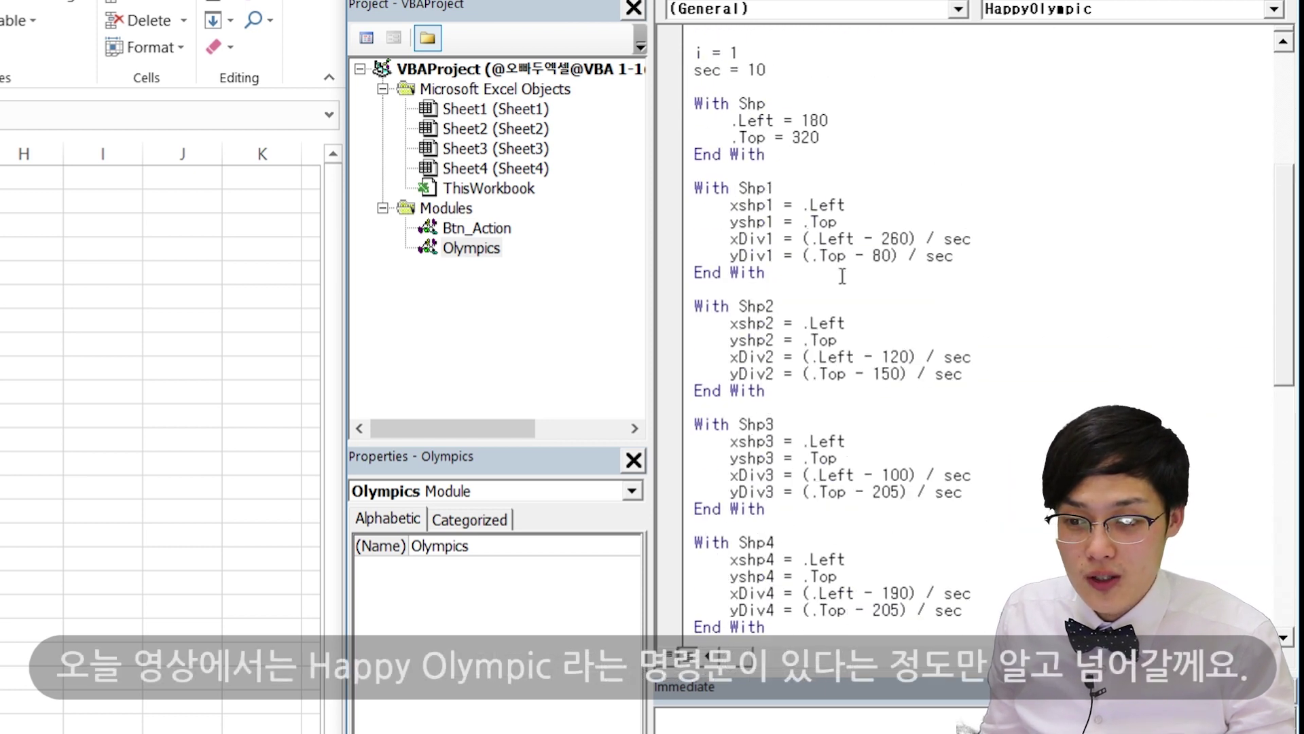
pyautogui.scroll(6, 840, 274)
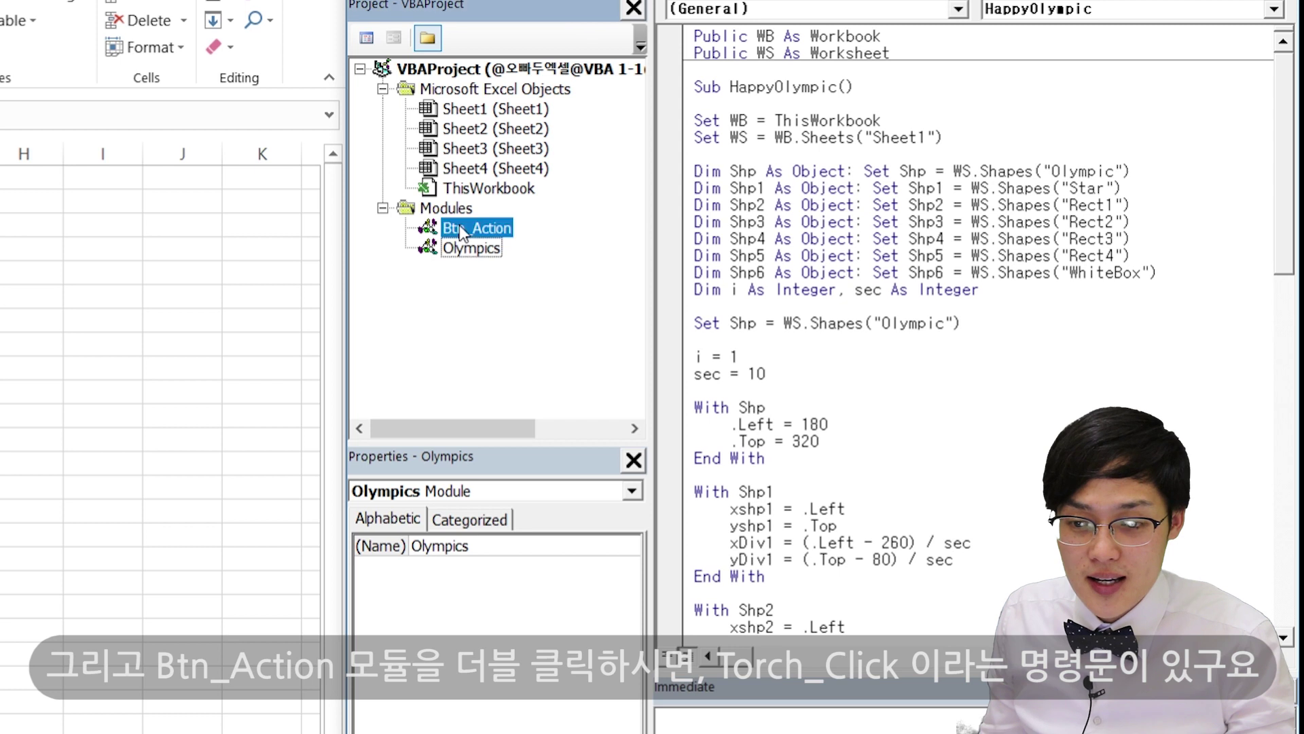
# Return to Btn_Action's Torch_Click code and highlight its HappyOlympic call.
pyautogui.doubleClick(462, 233)
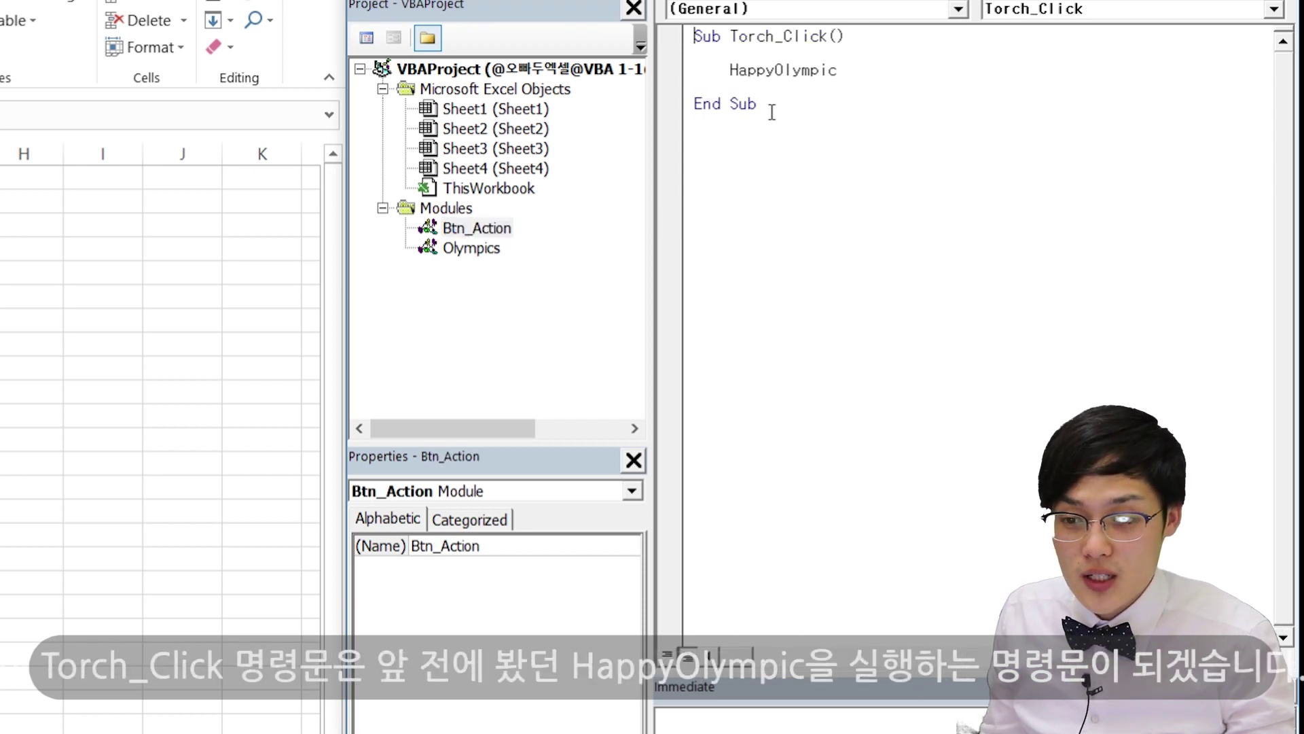
pyautogui.doubleClick(478, 249)
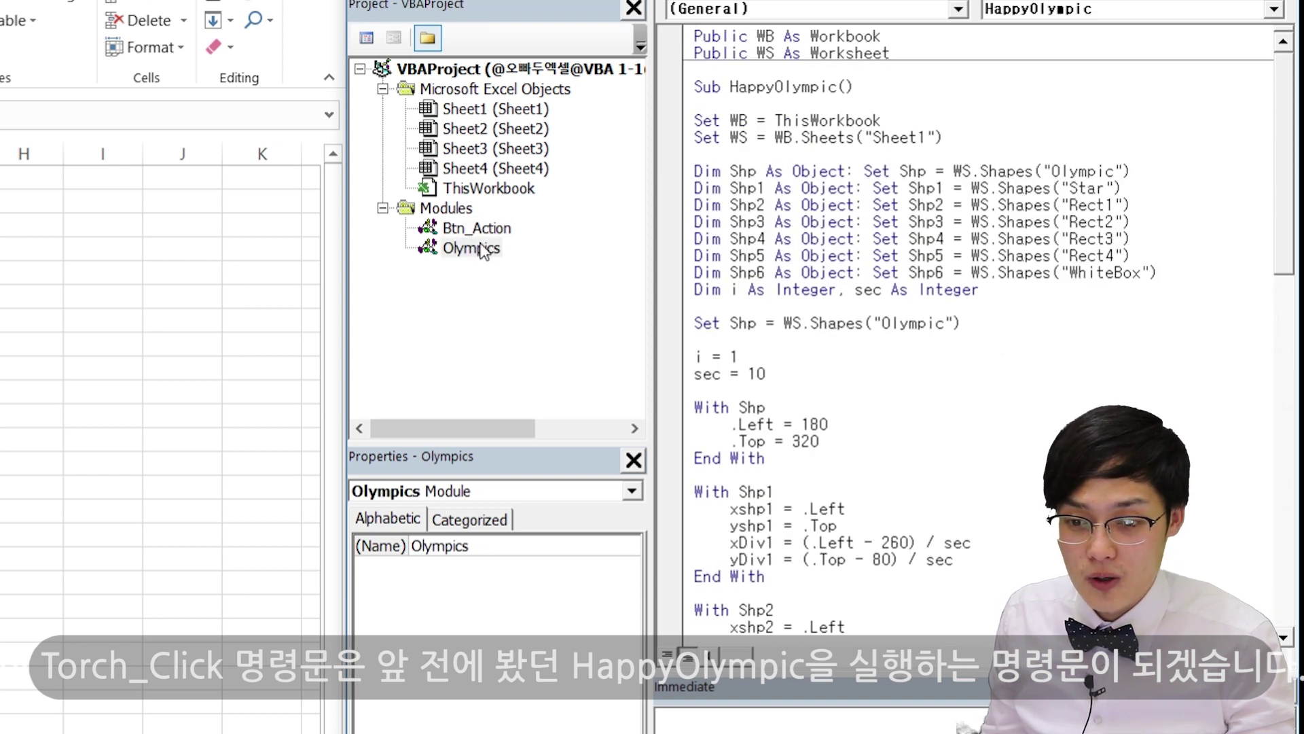
pyautogui.doubleClick(487, 231)
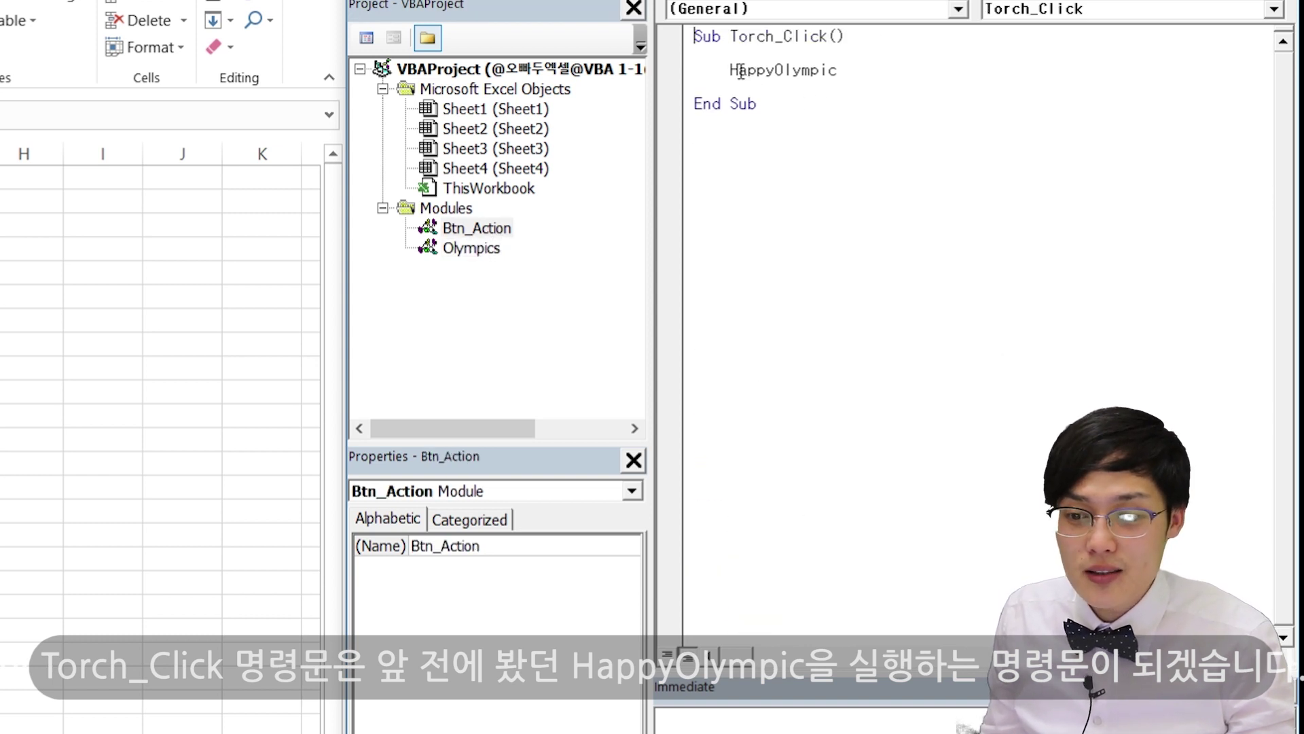
pyautogui.moveTo(731, 69); pyautogui.dragTo(840, 72)
pyautogui.click(838, 80)
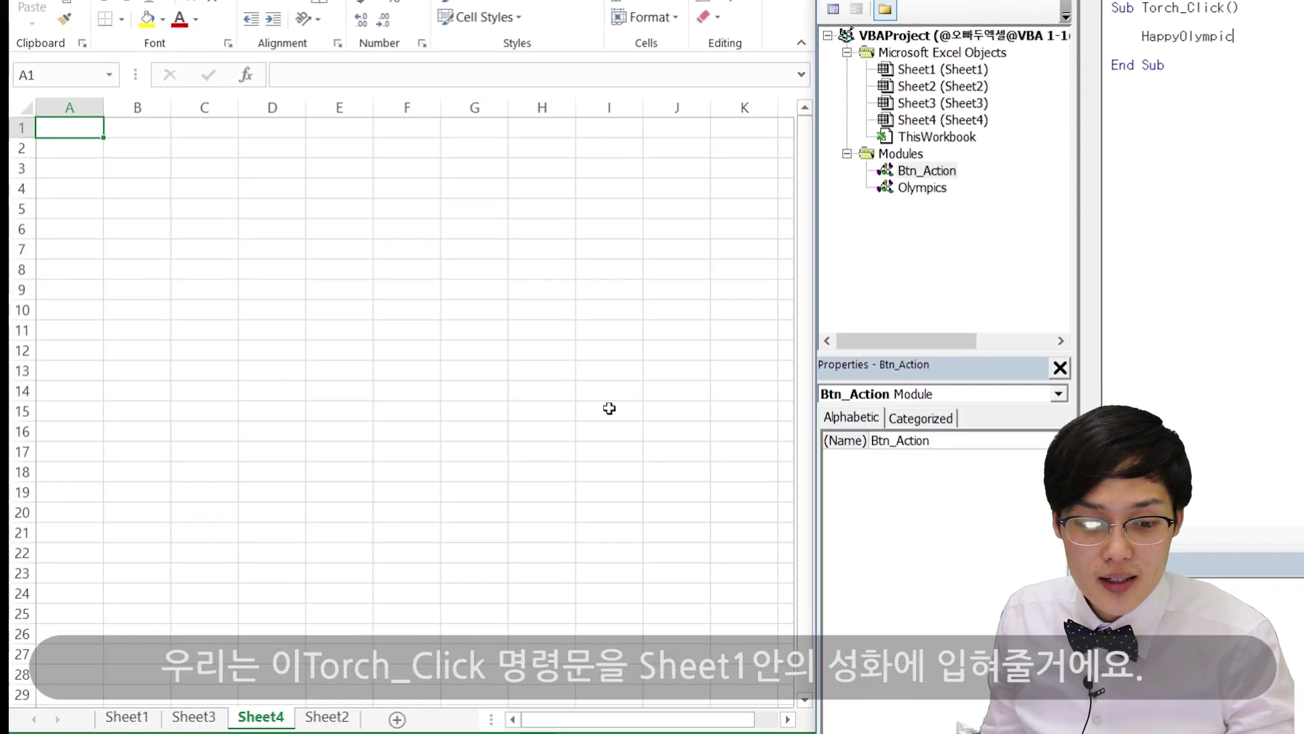
# On Sheet1, assign the Torch_Click macro to the torch picture.
pyautogui.click(144, 721)
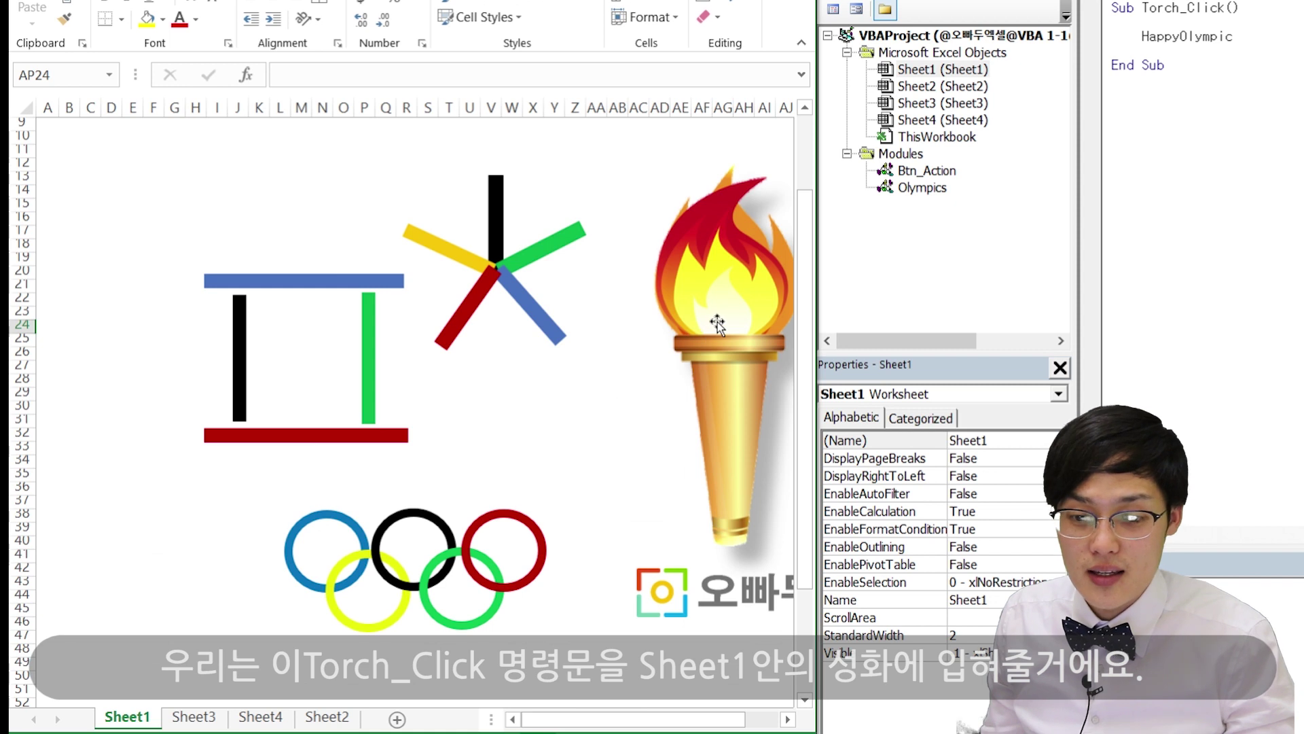
pyautogui.click(717, 324)
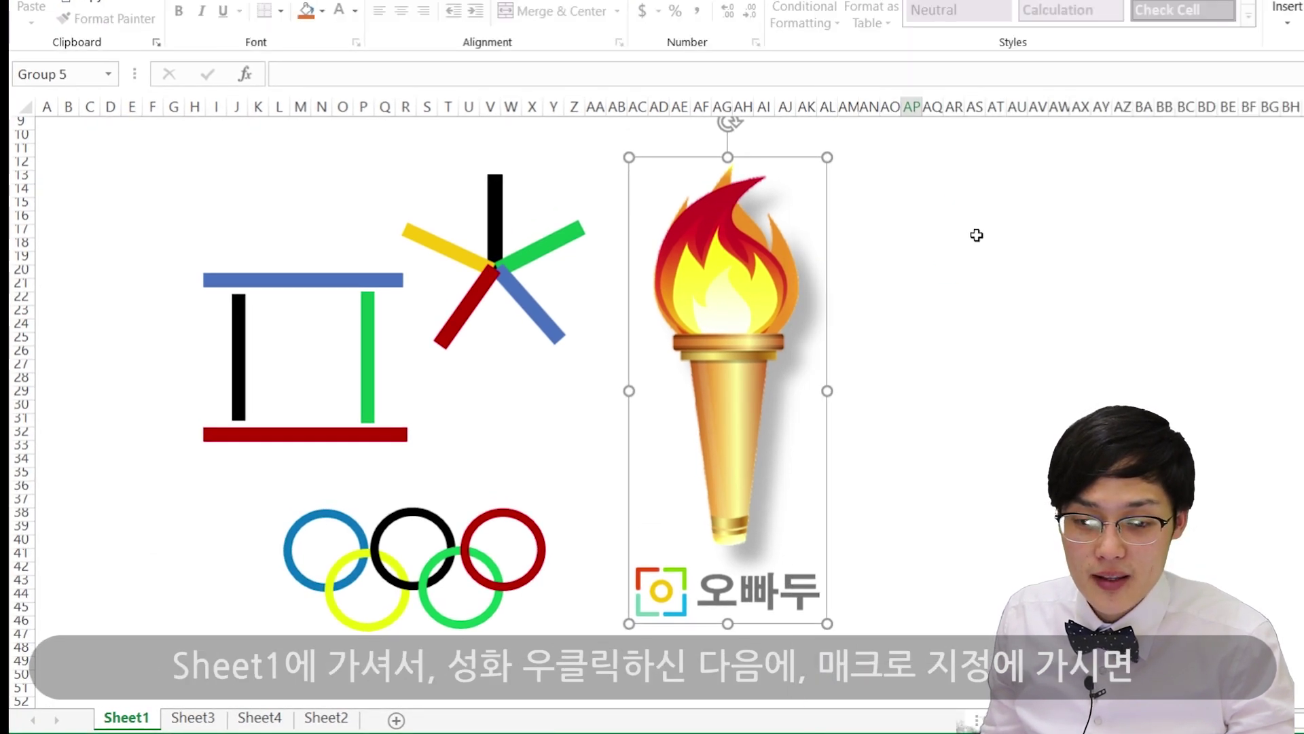
pyautogui.click(977, 235)
pyautogui.click(747, 358)
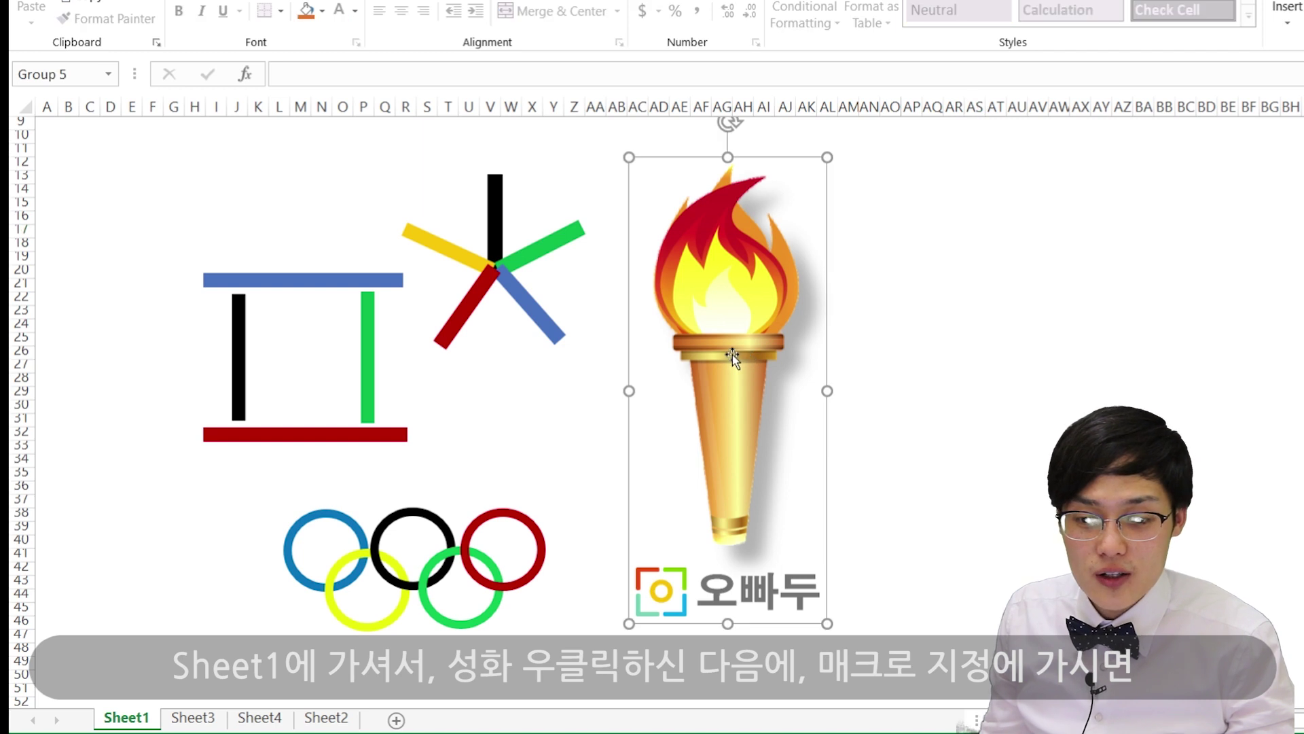
pyautogui.rightClick(732, 355)
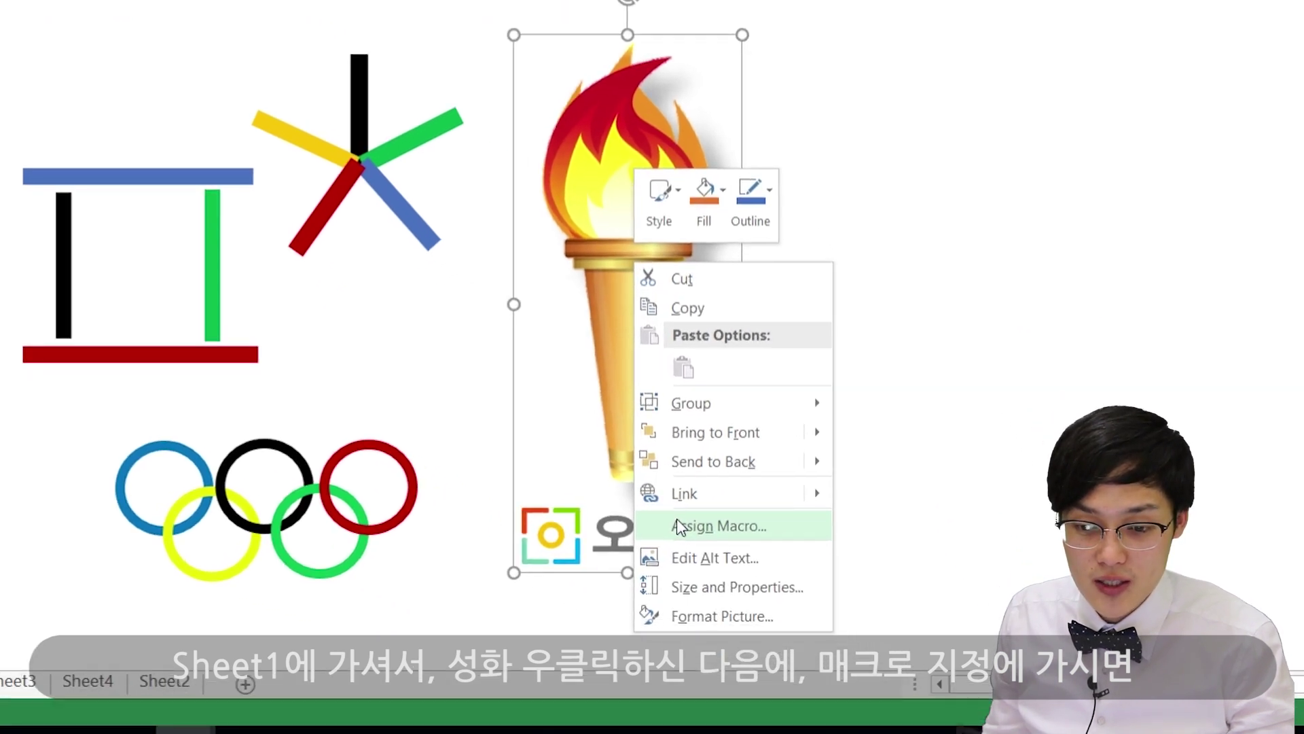
pyautogui.click(772, 582)
pyautogui.click(368, 400)
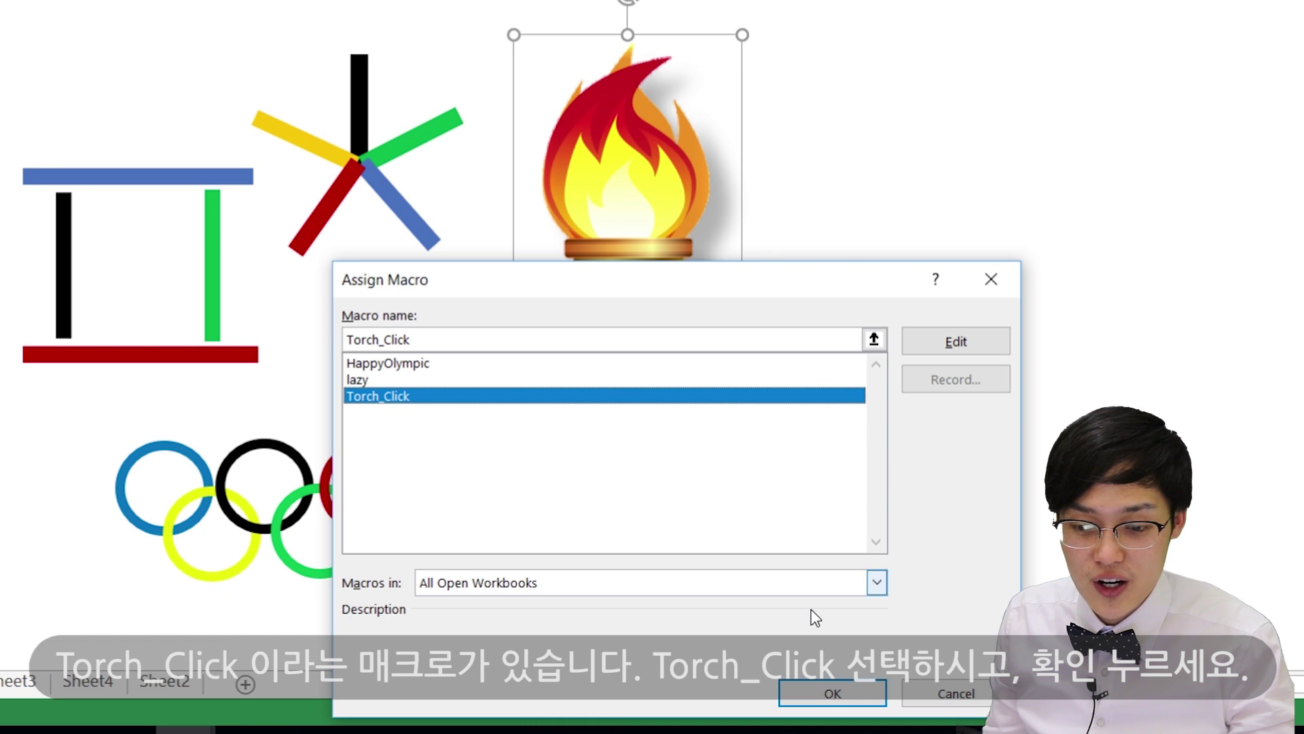
pyautogui.click(831, 692)
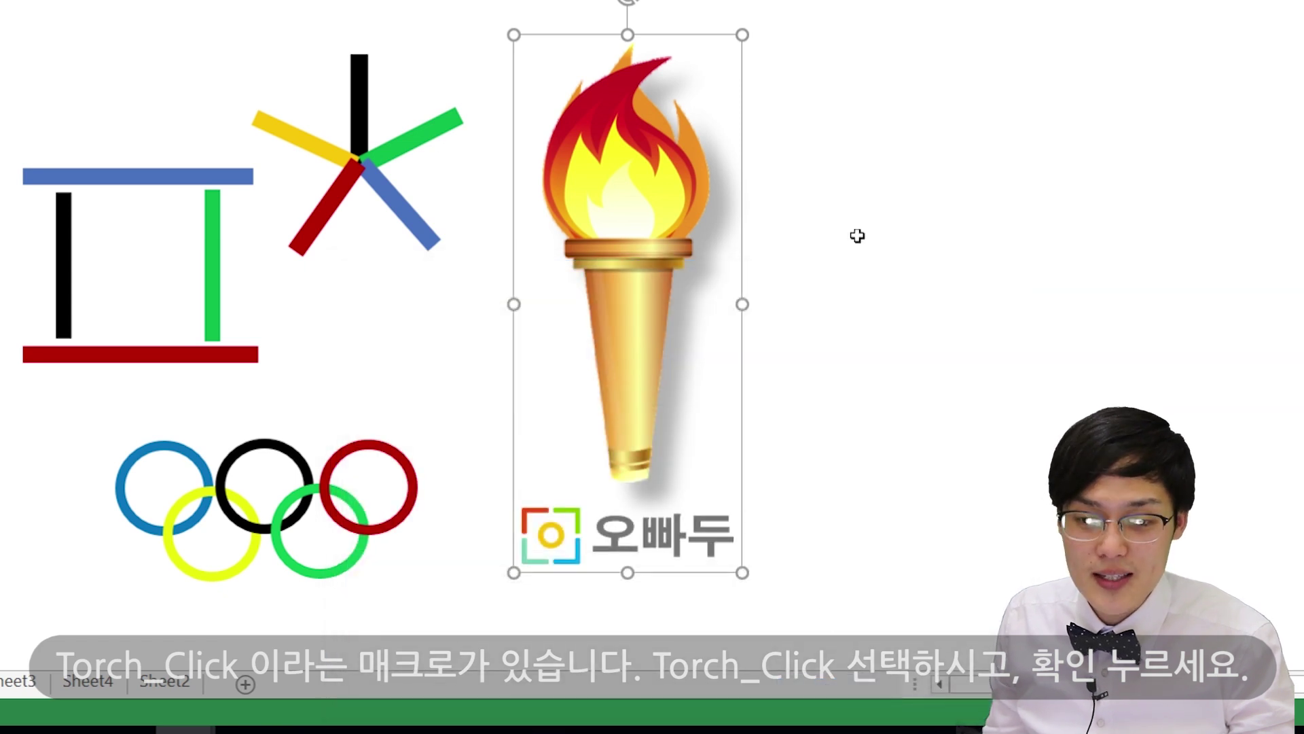
pyautogui.click(857, 245)
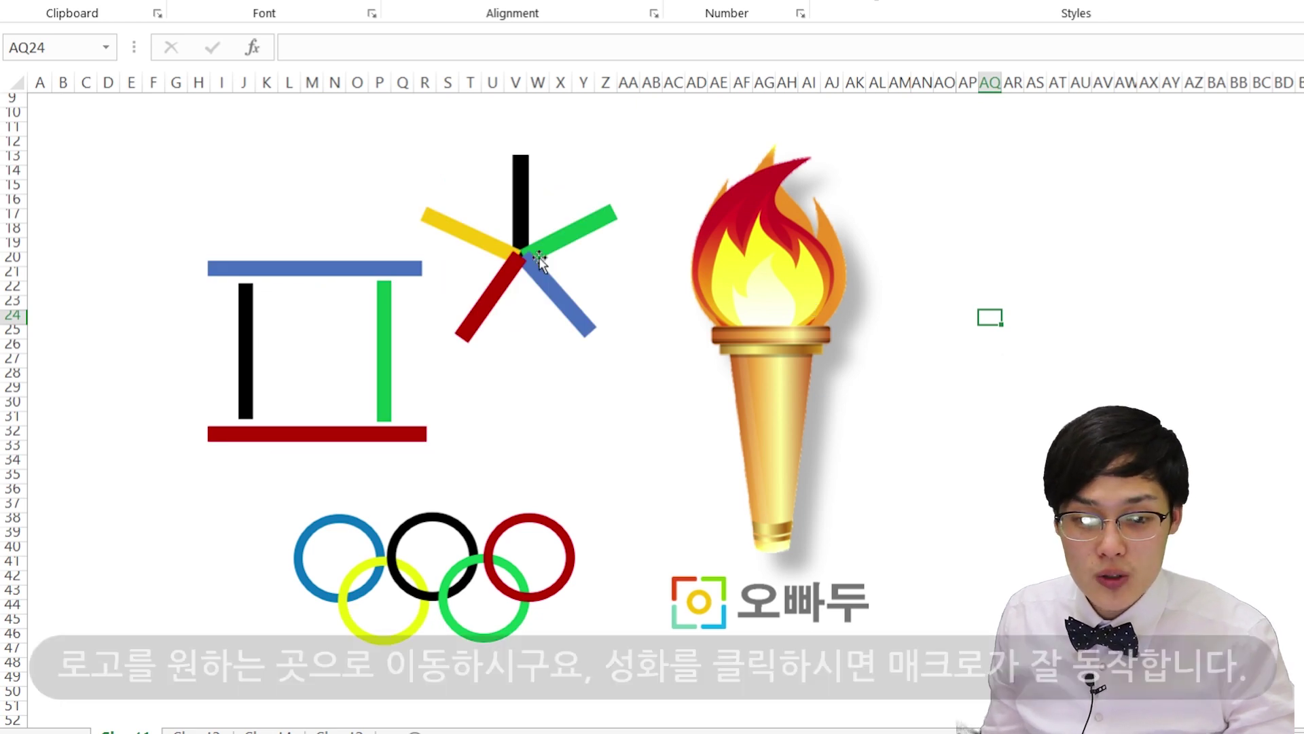
pyautogui.moveTo(536, 255); pyautogui.dragTo(997, 259)
pyautogui.moveTo(373, 268); pyautogui.dragTo(1023, 481)
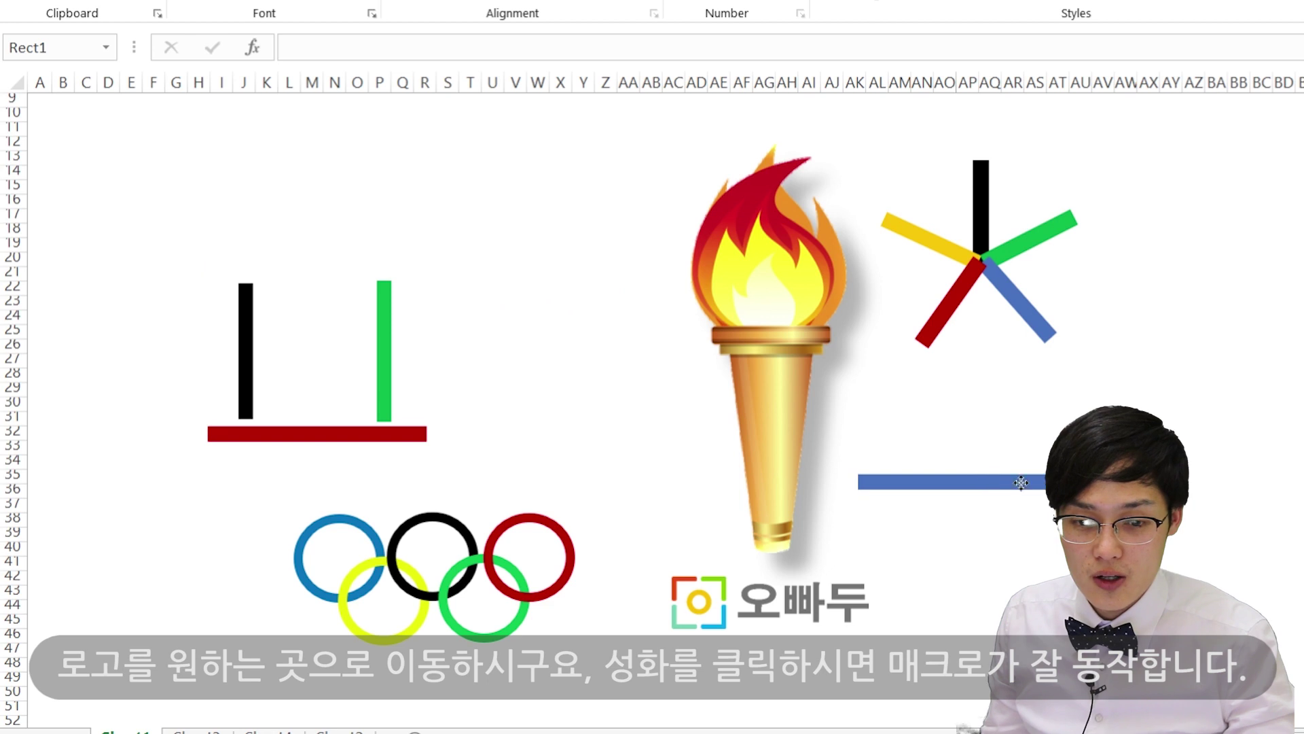
pyautogui.click(407, 349)
pyautogui.moveTo(407, 349); pyautogui.dragTo(948, 363)
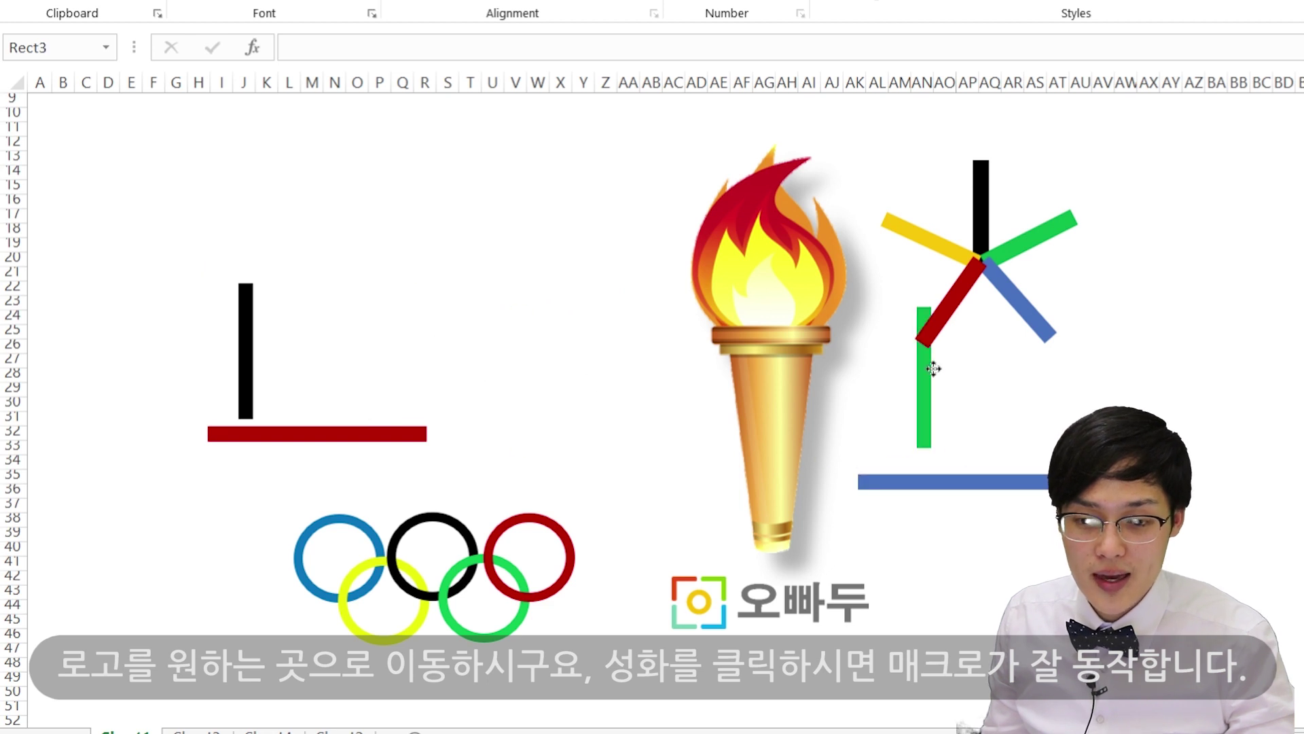
pyautogui.click(792, 346)
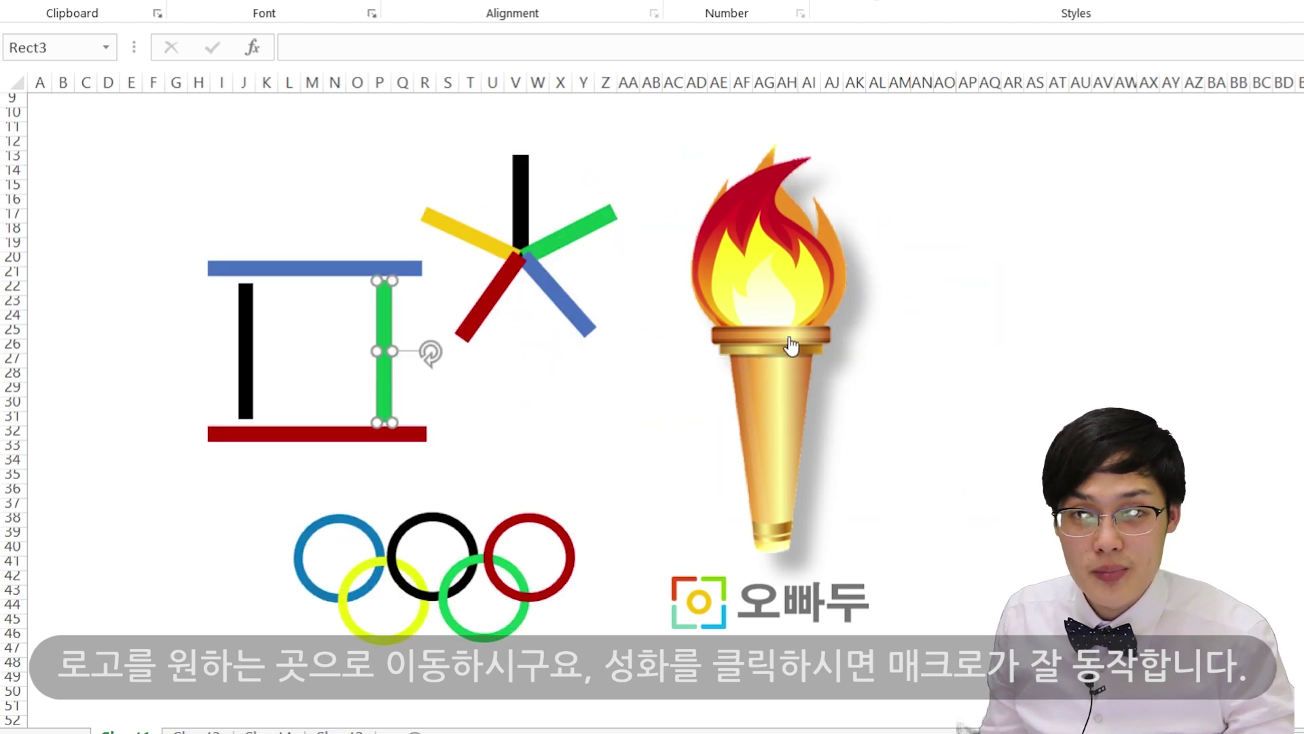
pyautogui.click(871, 333)
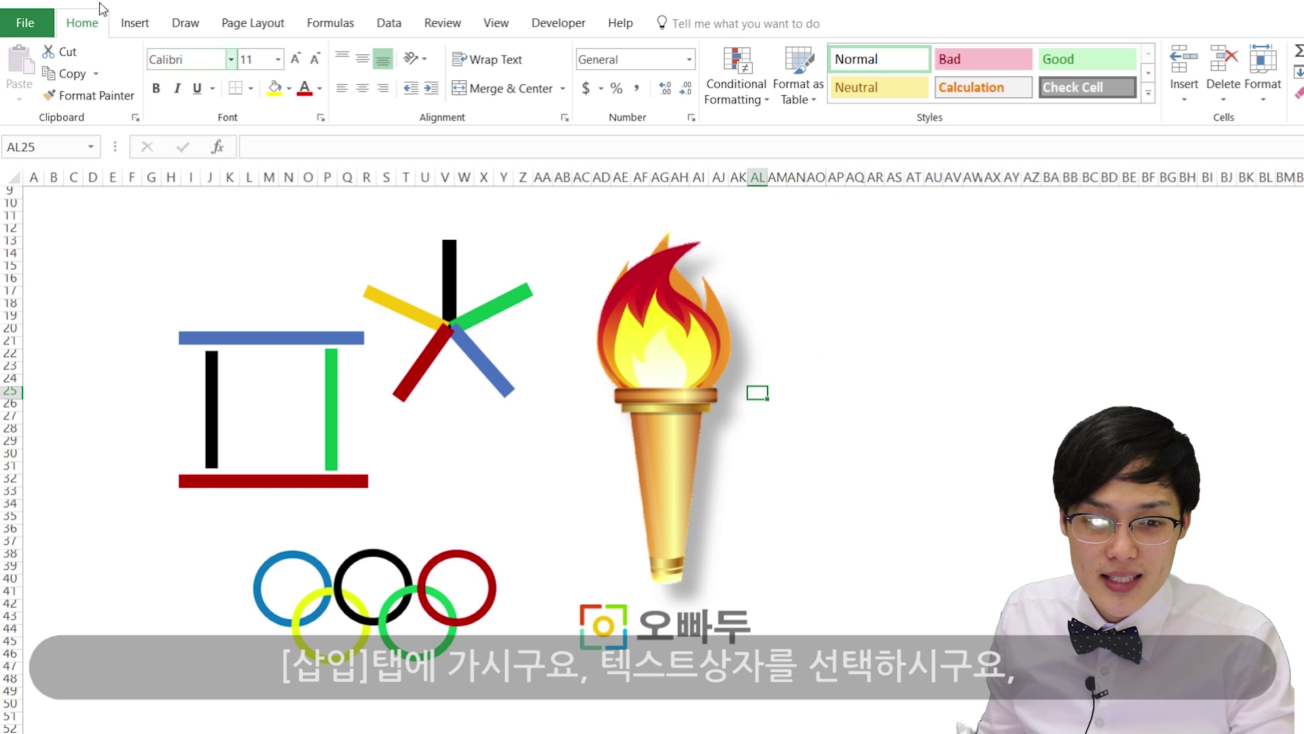
# Draw a horizontal text box below the logo bars, above the Olympic rings.
pyautogui.click(142, 28)
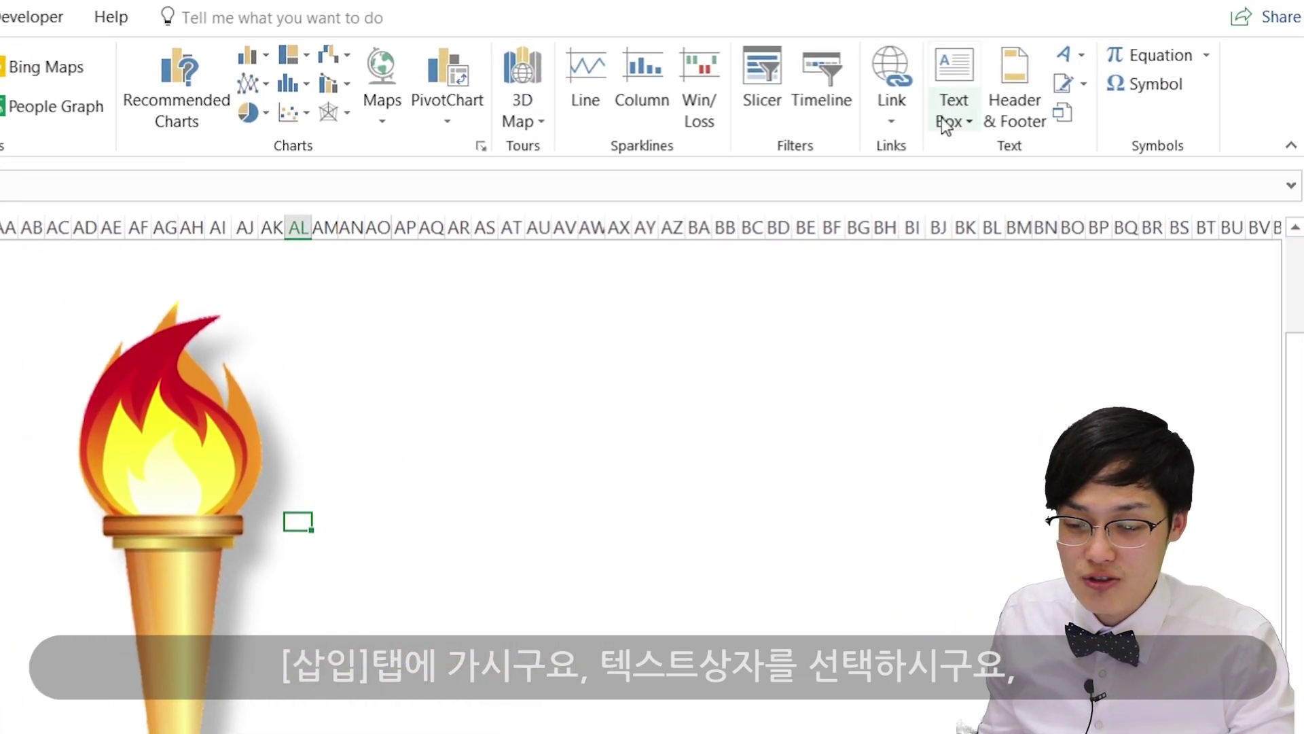
pyautogui.click(951, 121)
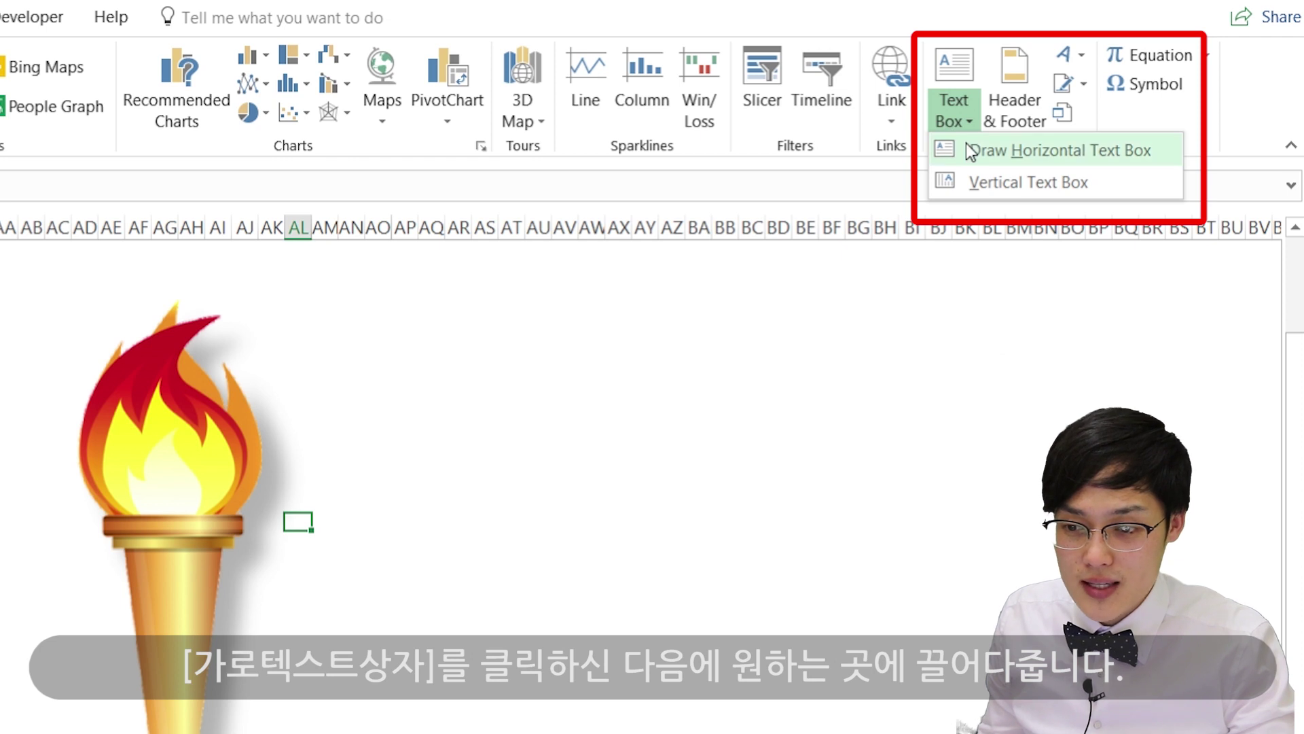
pyautogui.click(967, 145)
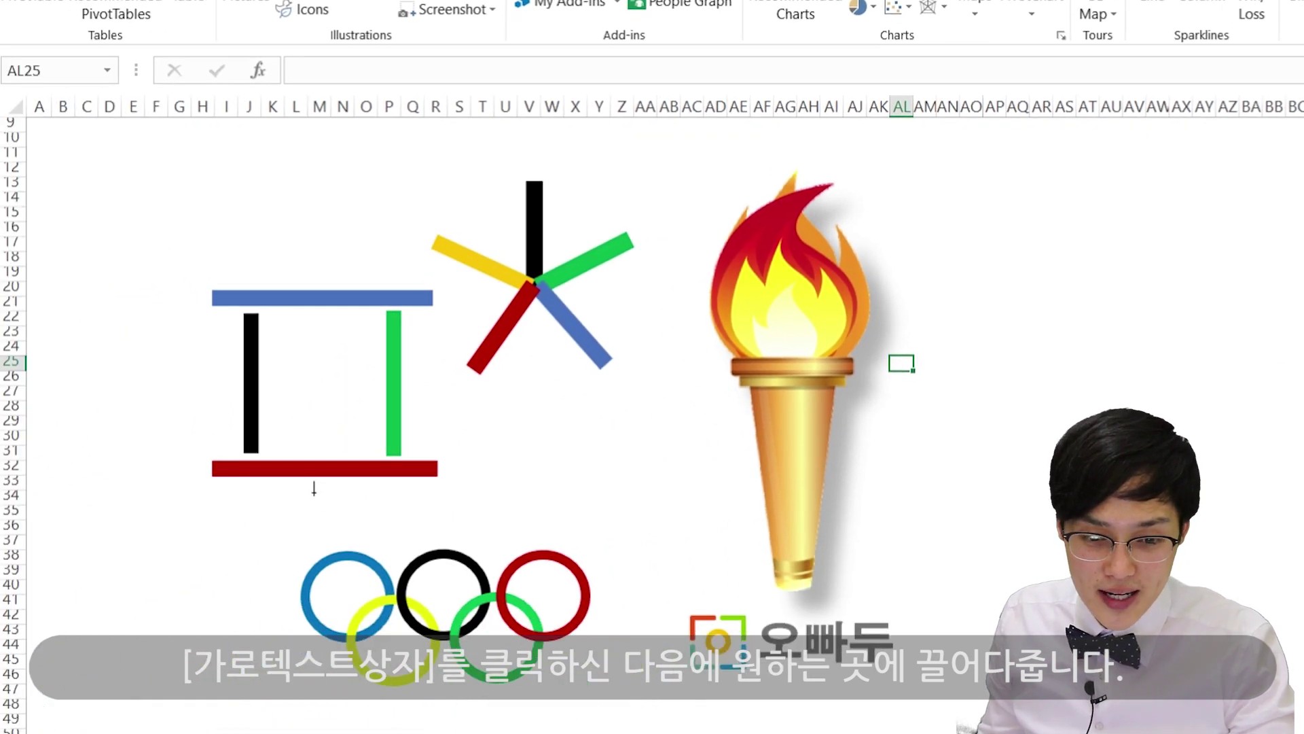
pyautogui.moveTo(314, 488); pyautogui.dragTo(567, 531)
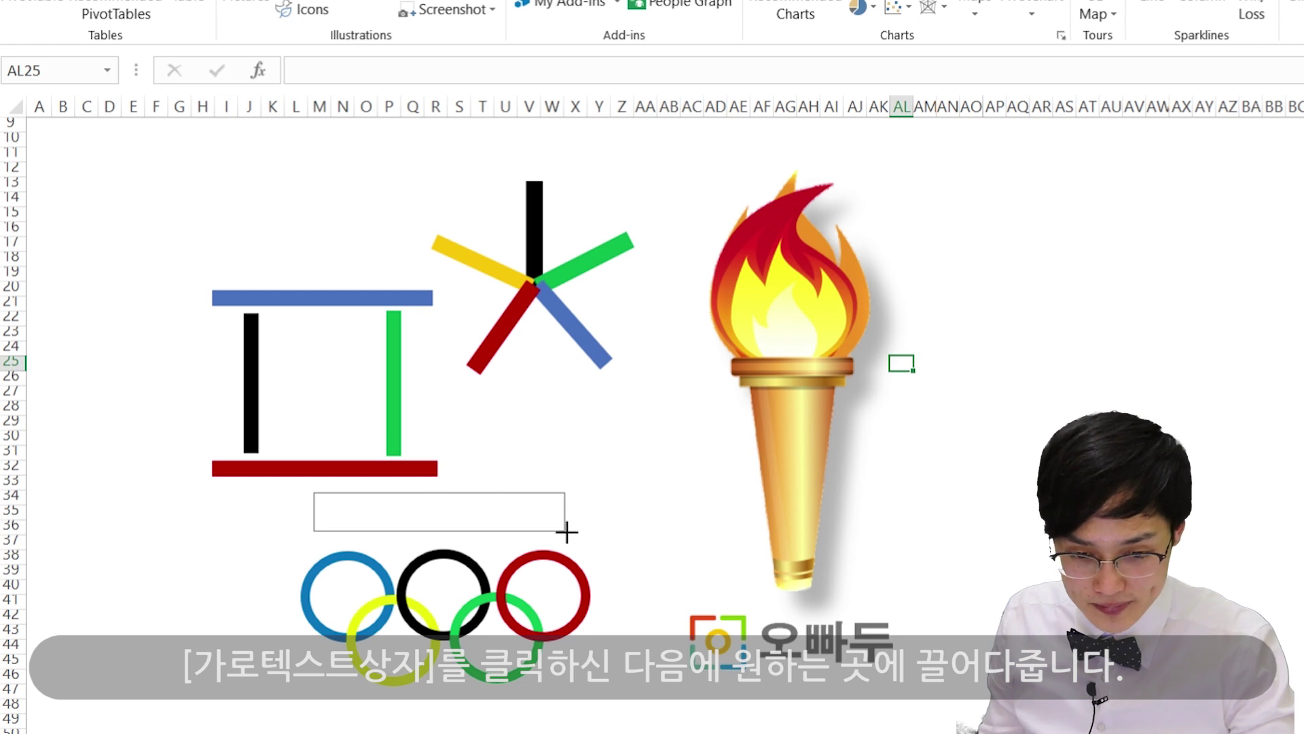
pyautogui.moveTo(567, 531); pyautogui.dragTo(570, 535)
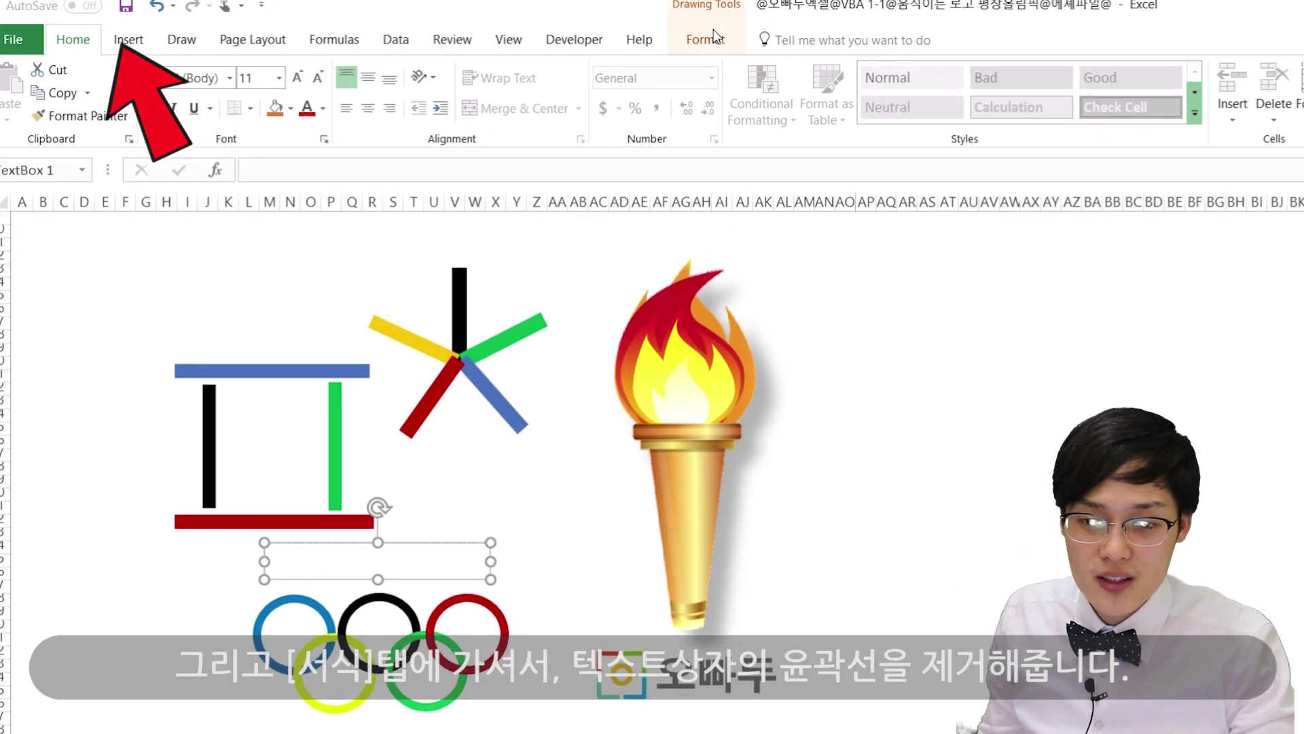
# Set the text box's shape outline to No Outline.
pyautogui.click(713, 39)
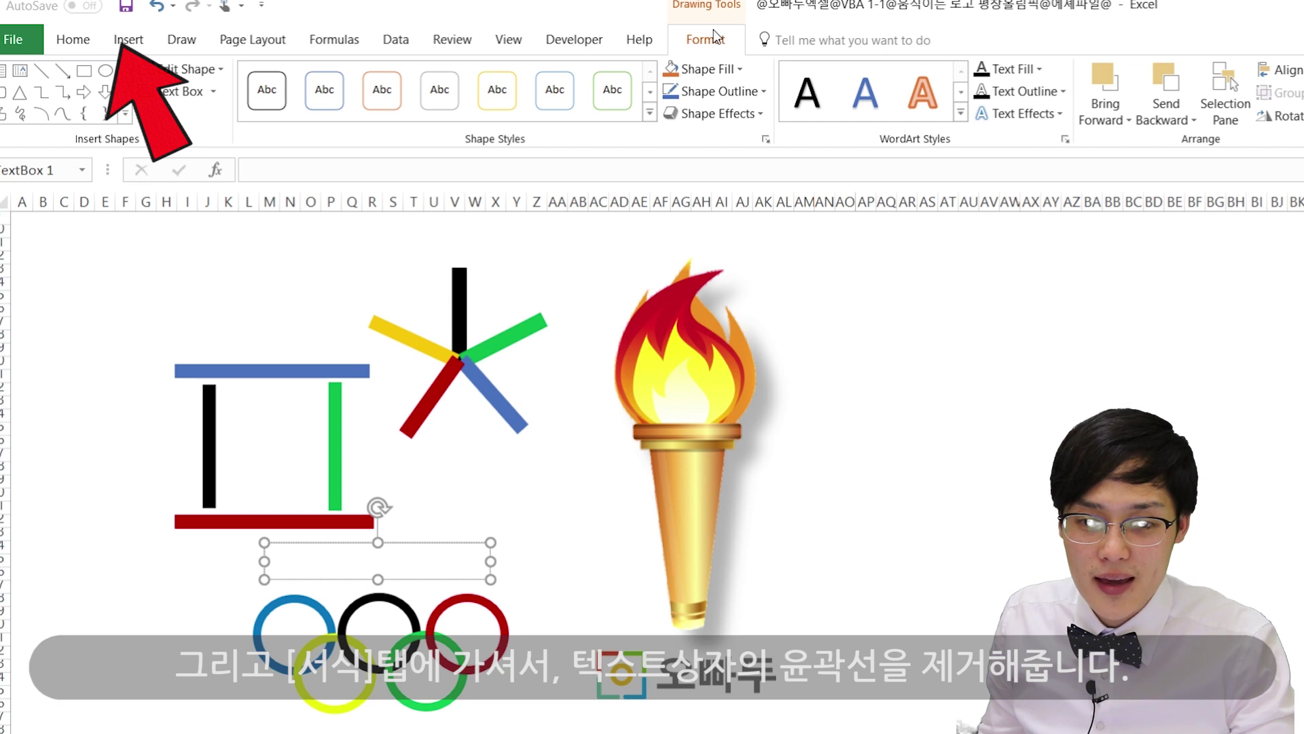
pyautogui.click(748, 91)
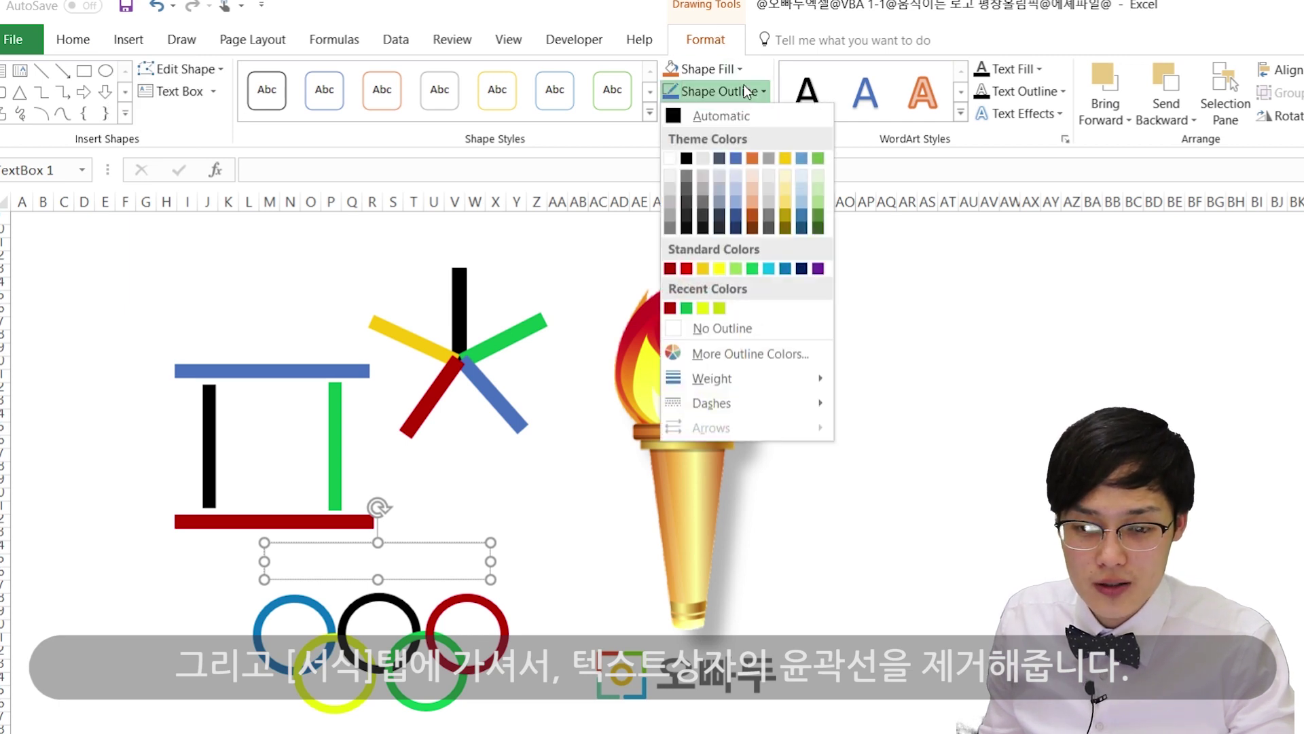
pyautogui.click(706, 330)
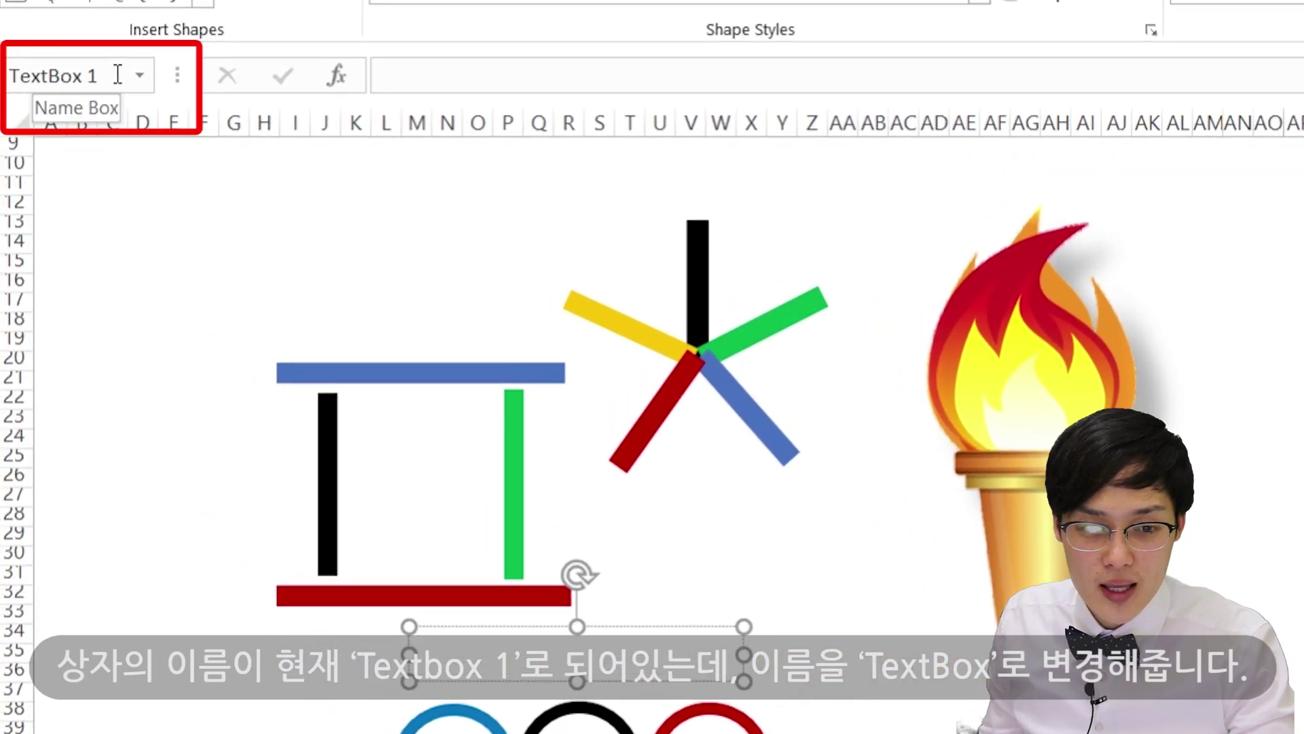
# Rename the text box to 'TextBox' in the Name Box.
pyautogui.click(117, 74)
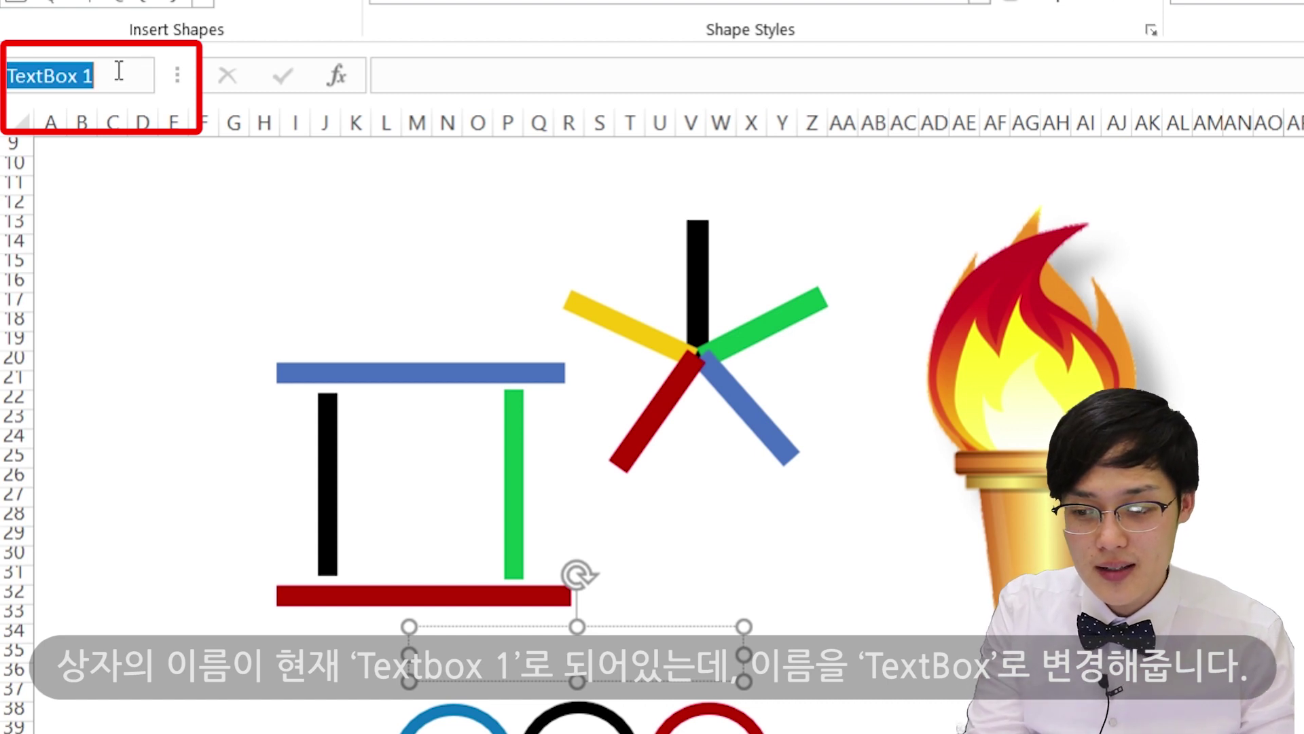
pyautogui.write('TEX')
pyautogui.press('BackSpace')
pyautogui.press('BackSpace')
pyautogui.press('capslock')
pyautogui.press('BackSpace')
pyautogui.write('TextBox')
pyautogui.press('Return')
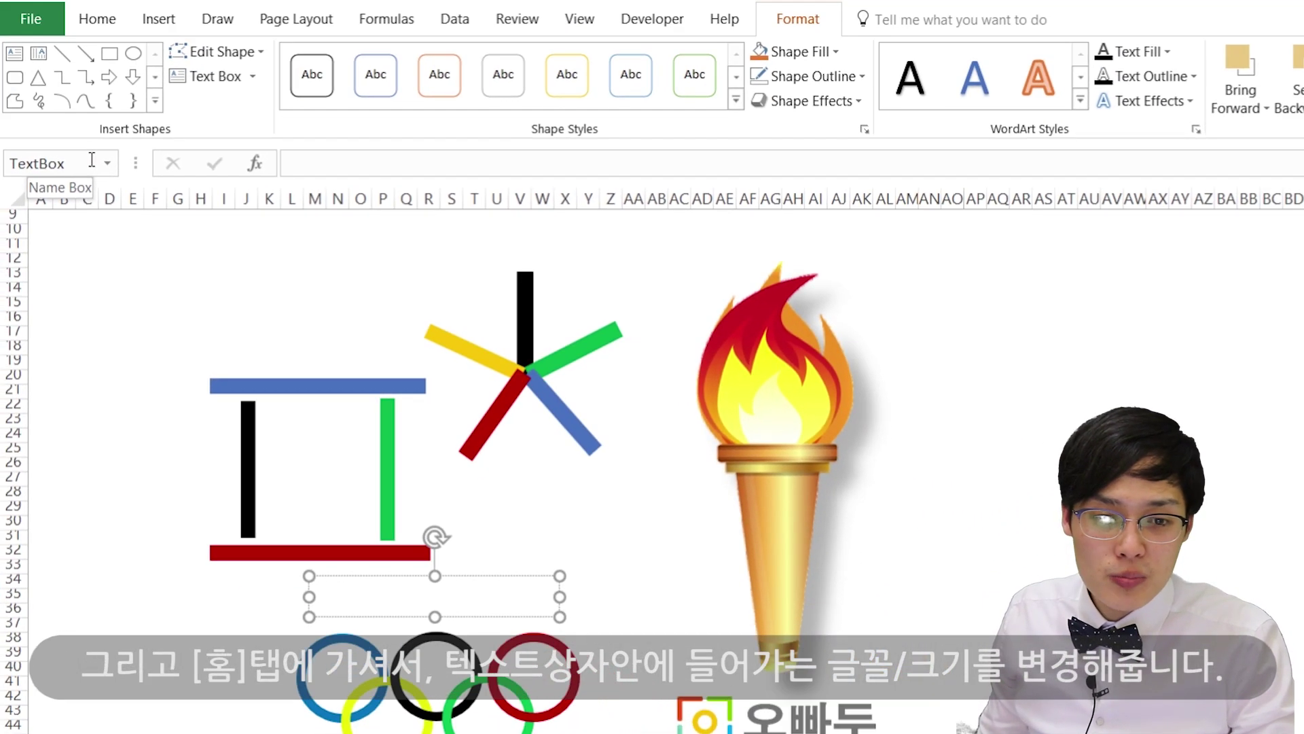
# Format the box as 15-point Adobe 고딕 Std B, centred, and type 평창올림픽.
pyautogui.click(99, 21)
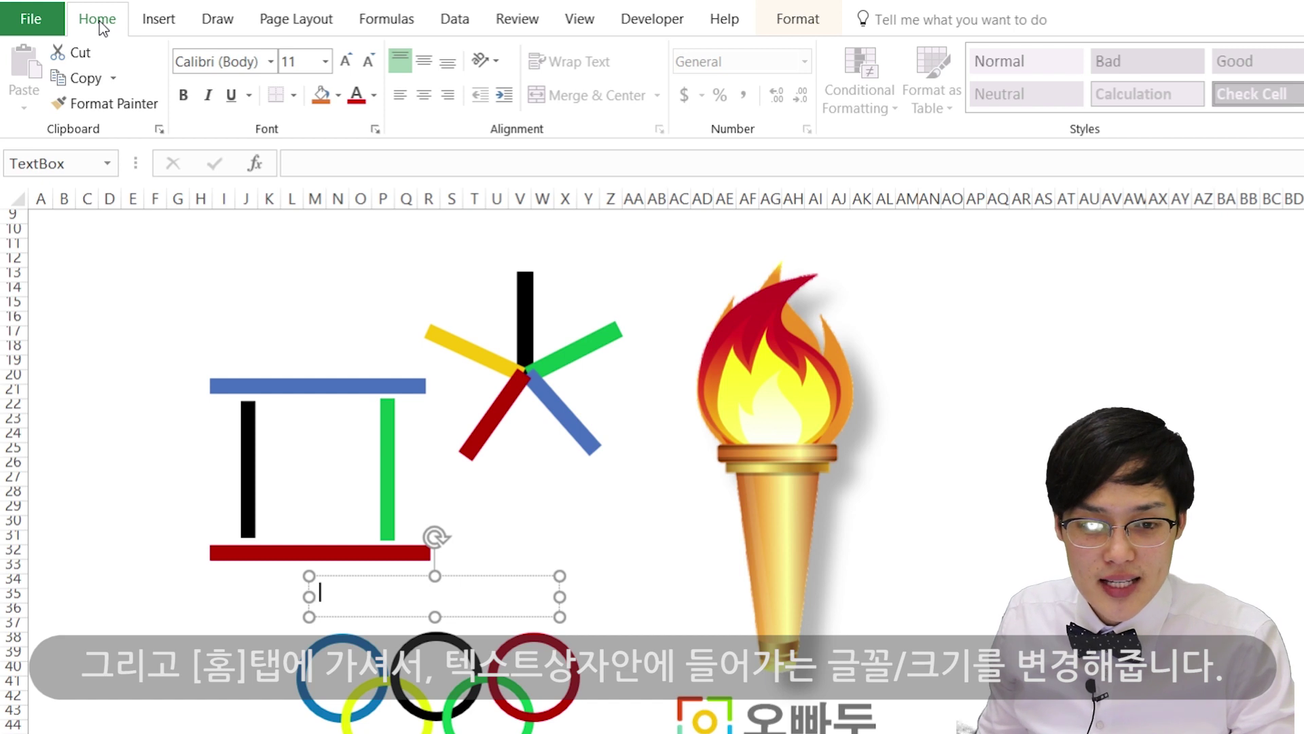
pyautogui.click(292, 64)
pyautogui.write('15')
pyautogui.press('Return')
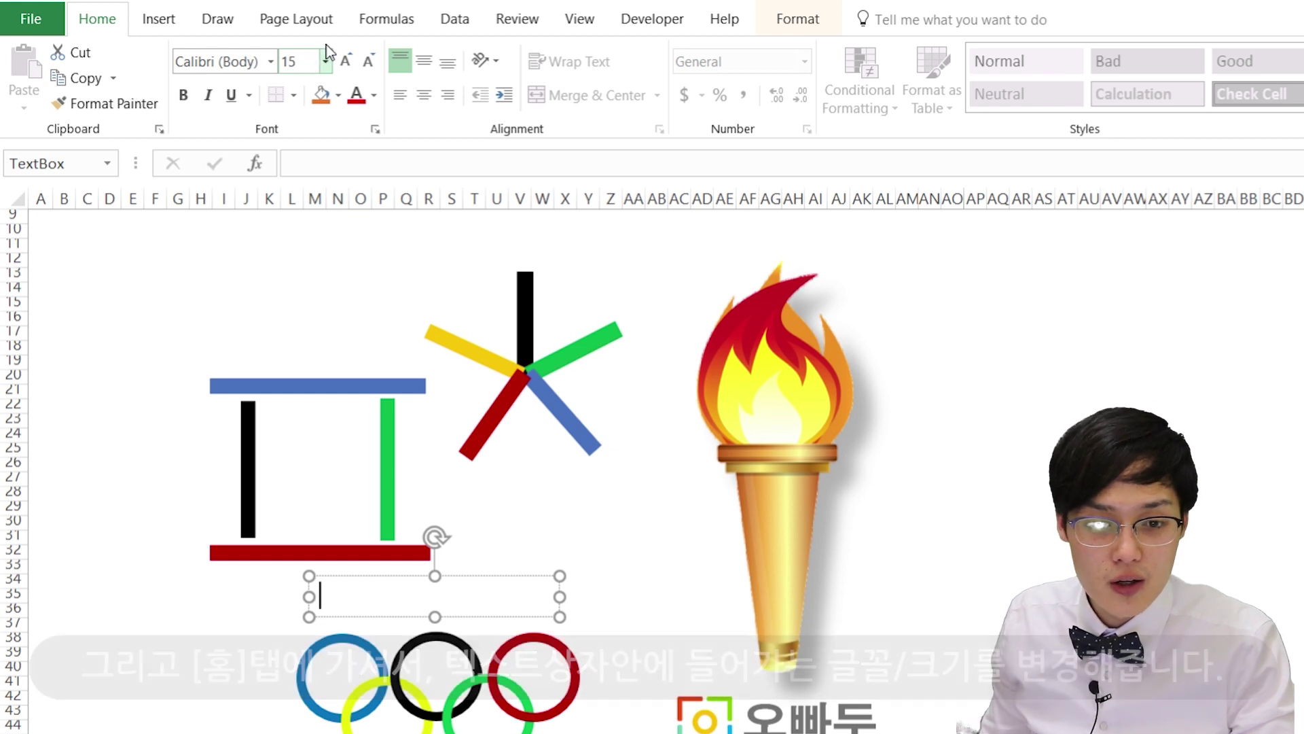
pyautogui.click(271, 61)
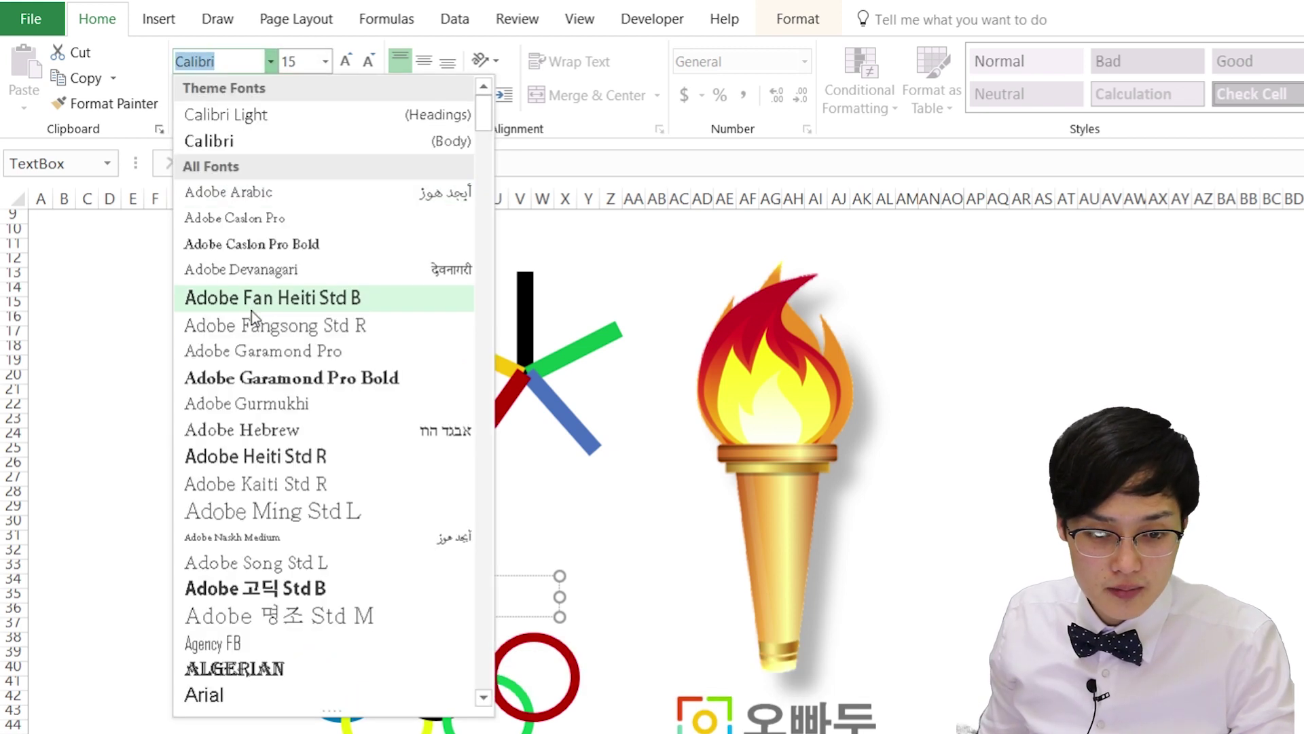
pyautogui.click(266, 583)
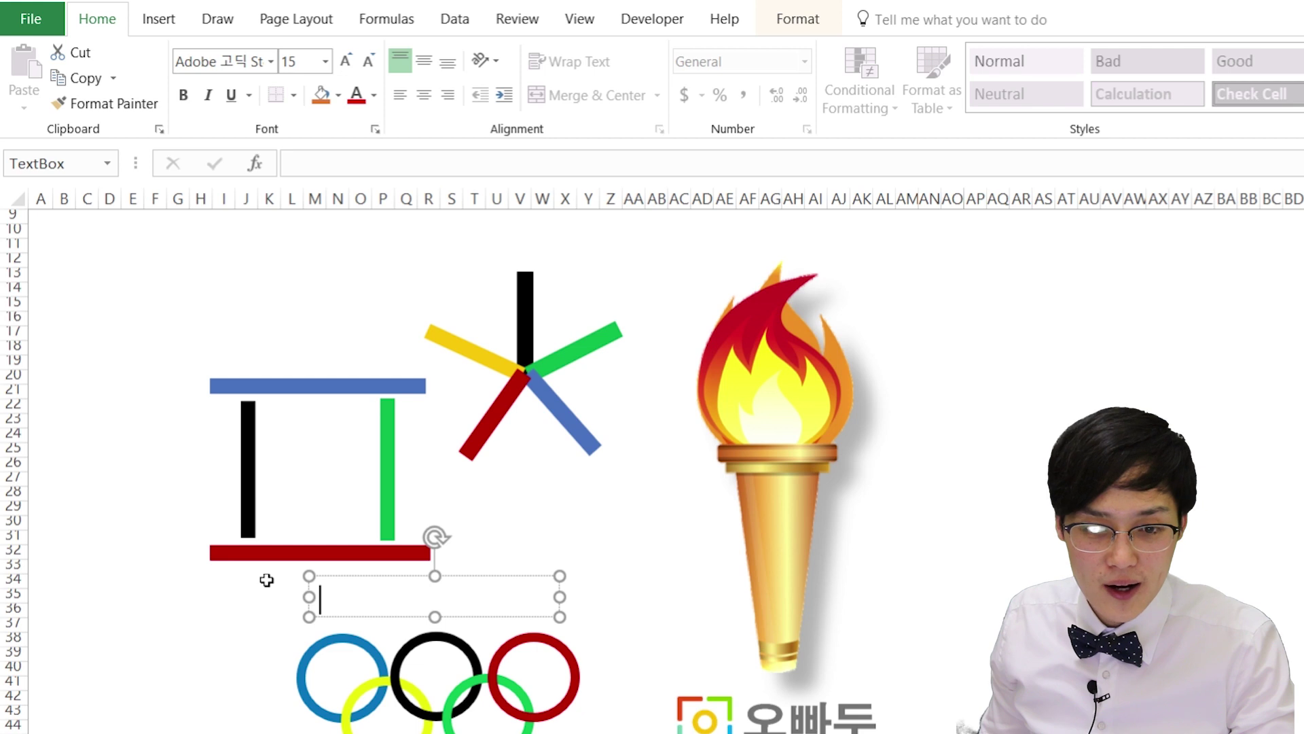
pyautogui.click(424, 95)
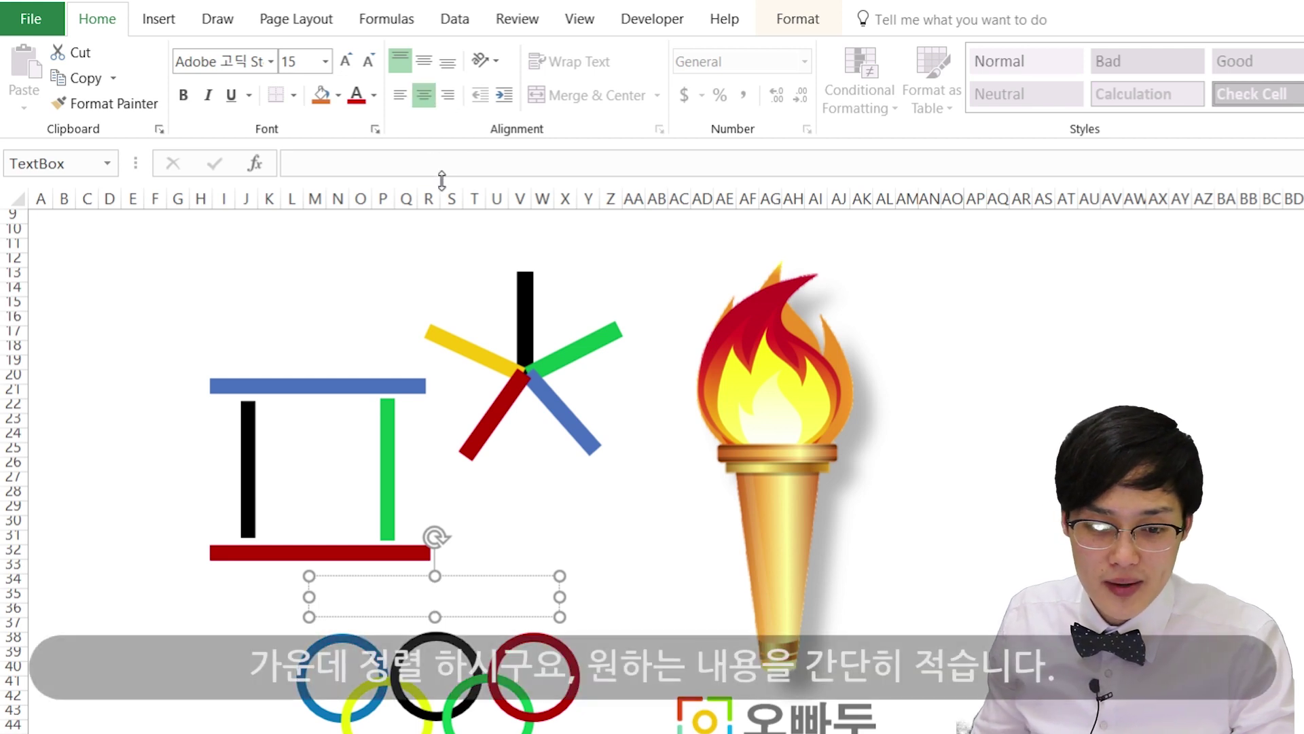
pyautogui.write('평창올림픽')
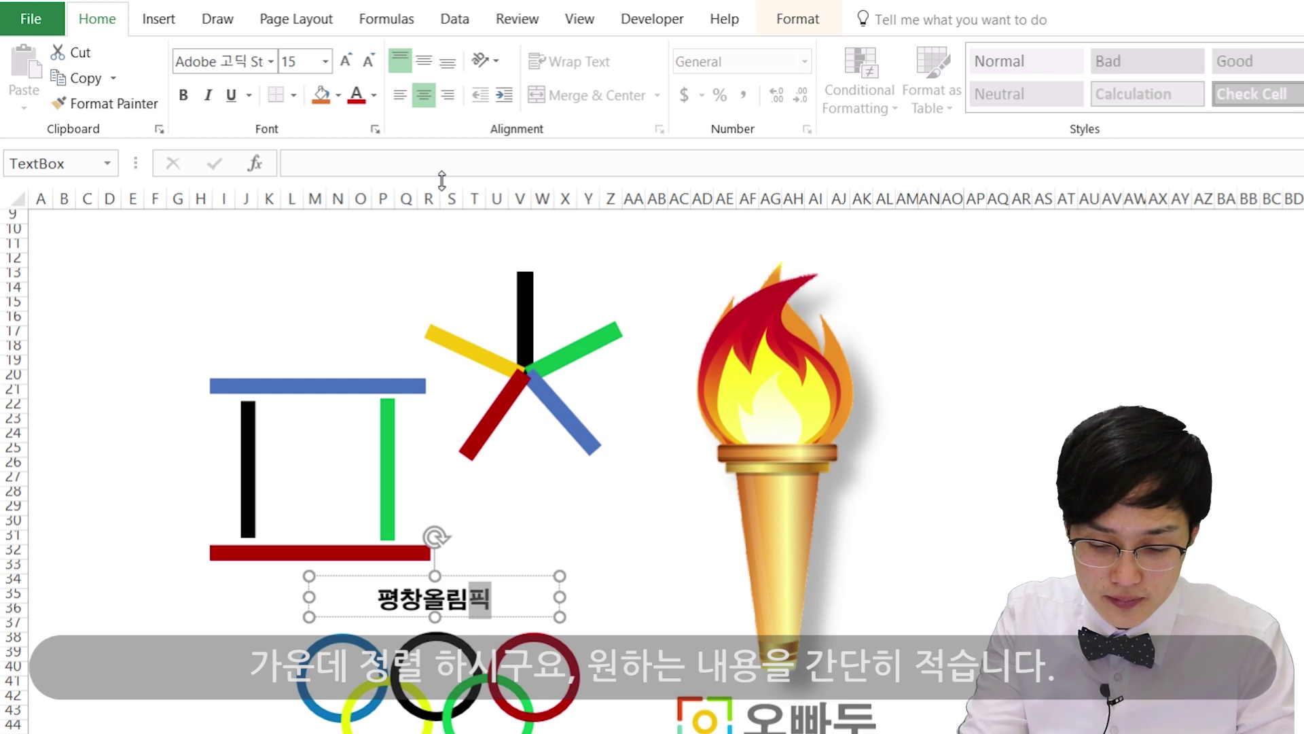
pyautogui.click(469, 521)
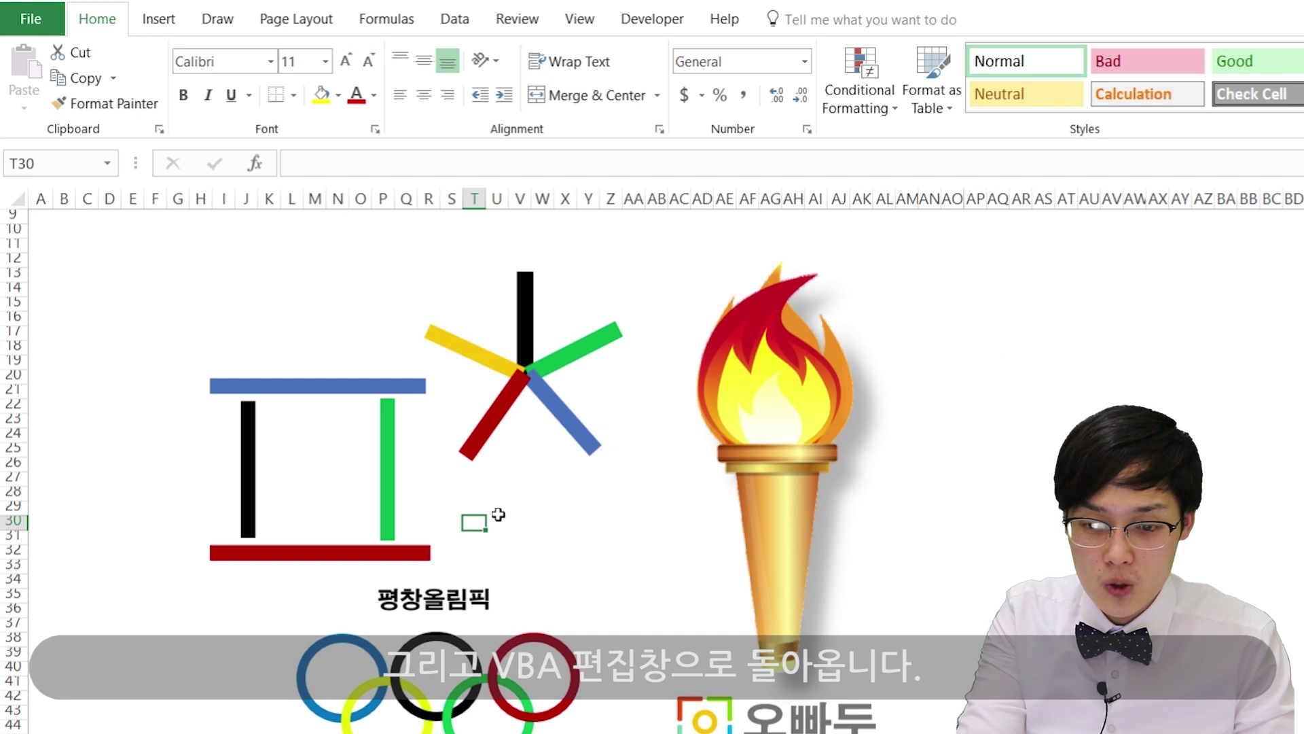
# Check the VBA editor, then delete 평창올림픽 so the text box is empty.
pyautogui.hotkey('alt', 'F11')
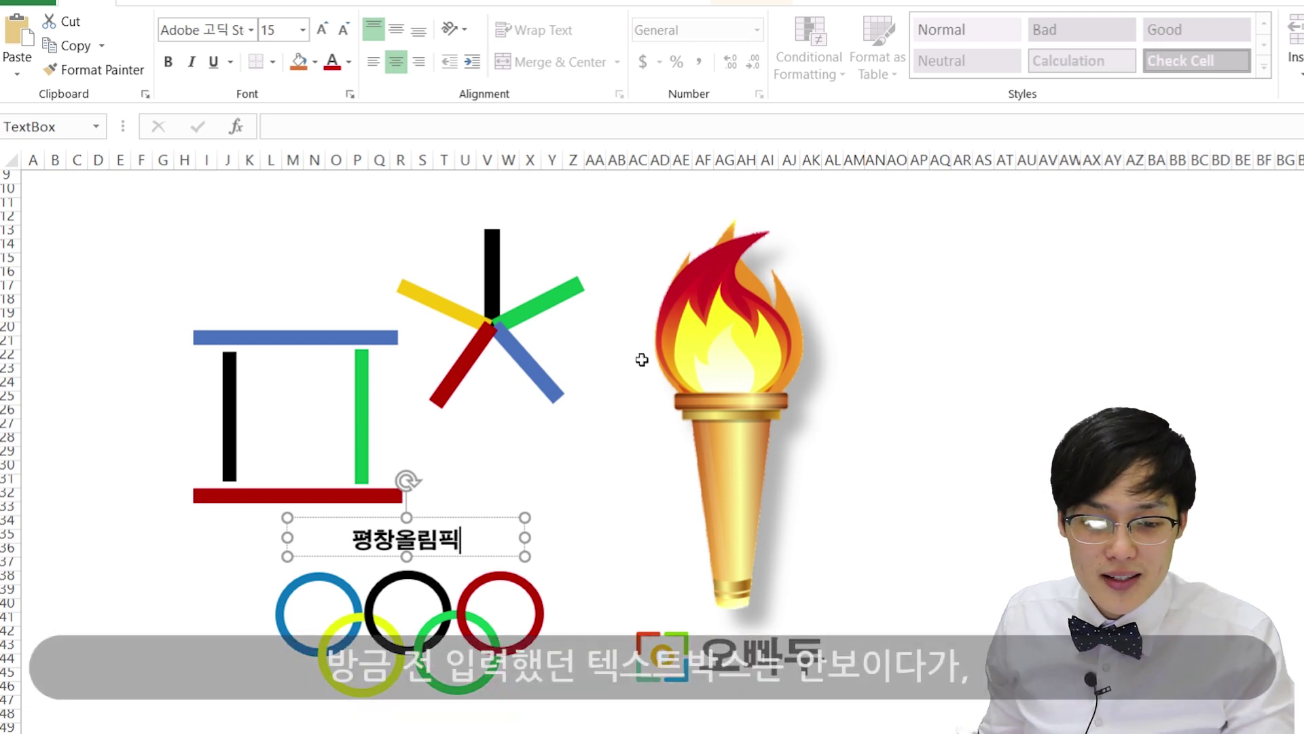
pyautogui.click(474, 519)
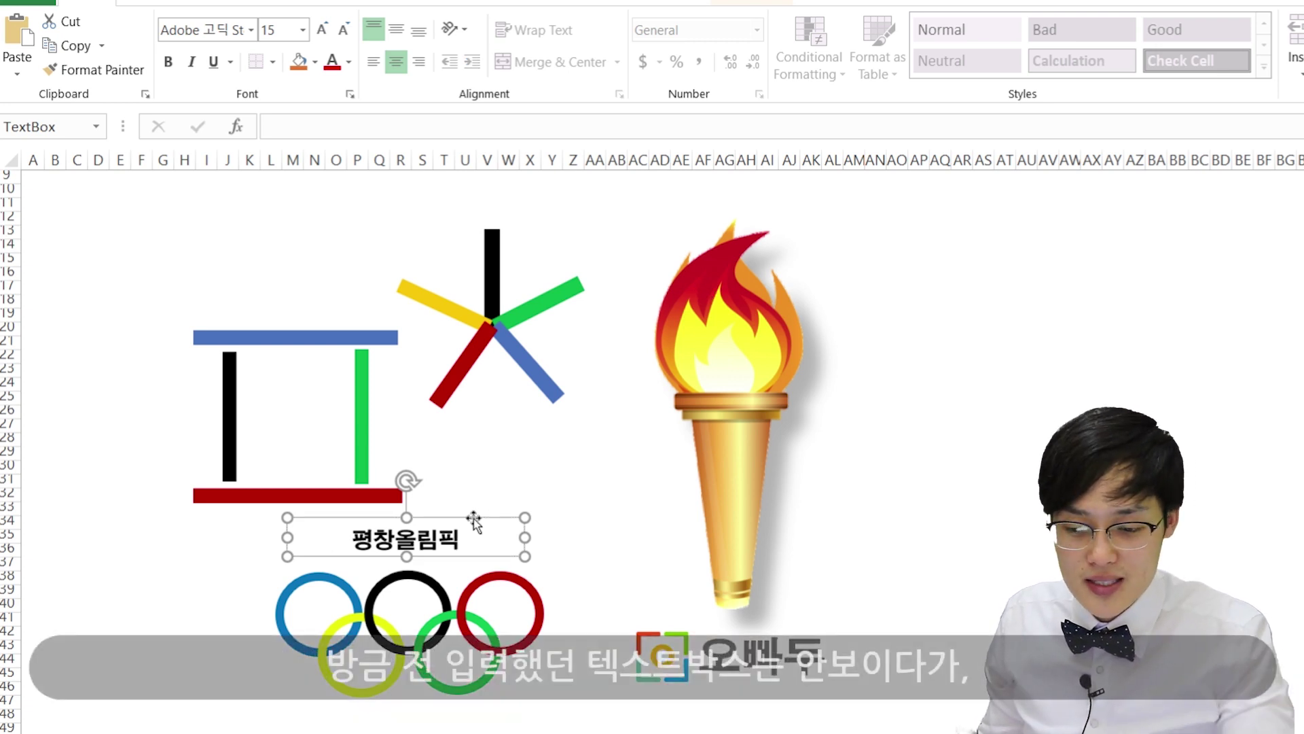
pyautogui.hotkey('ctrl', 'z')
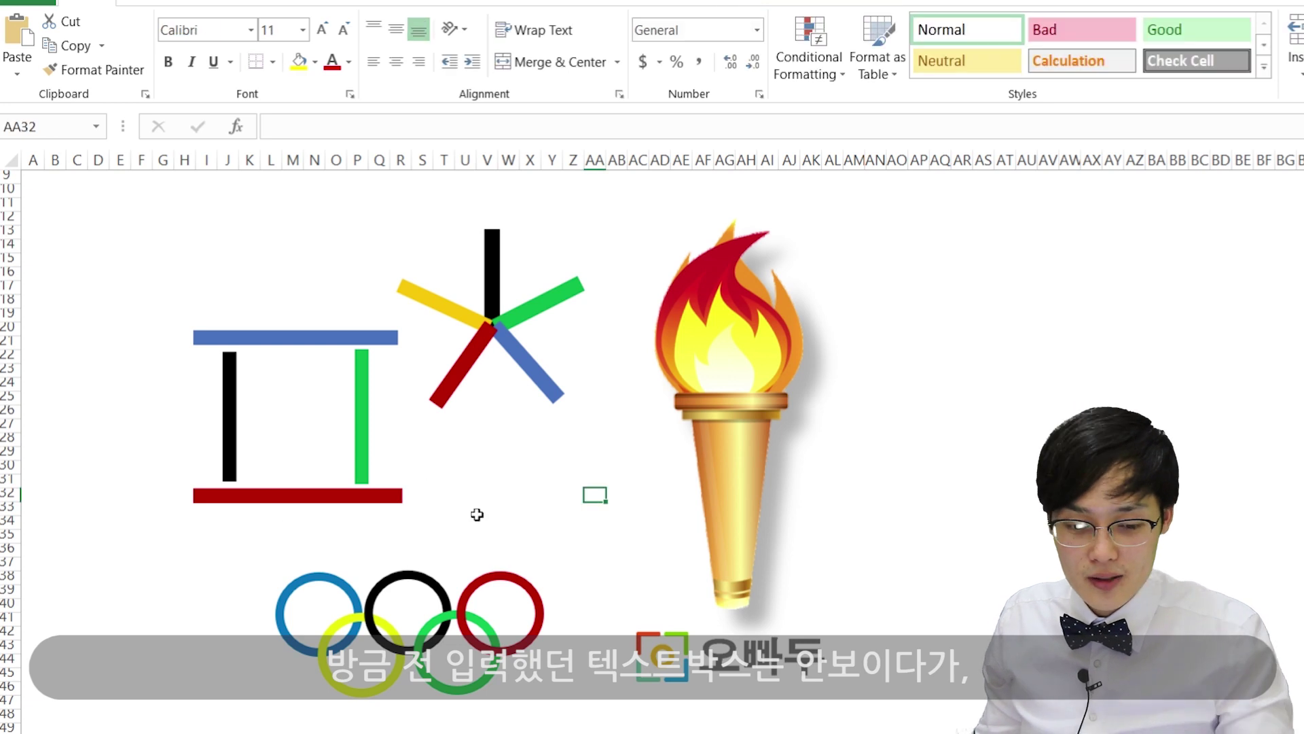
pyautogui.hotkey('ctrl', 'y')
pyautogui.moveTo(479, 532); pyautogui.dragTo(346, 531)
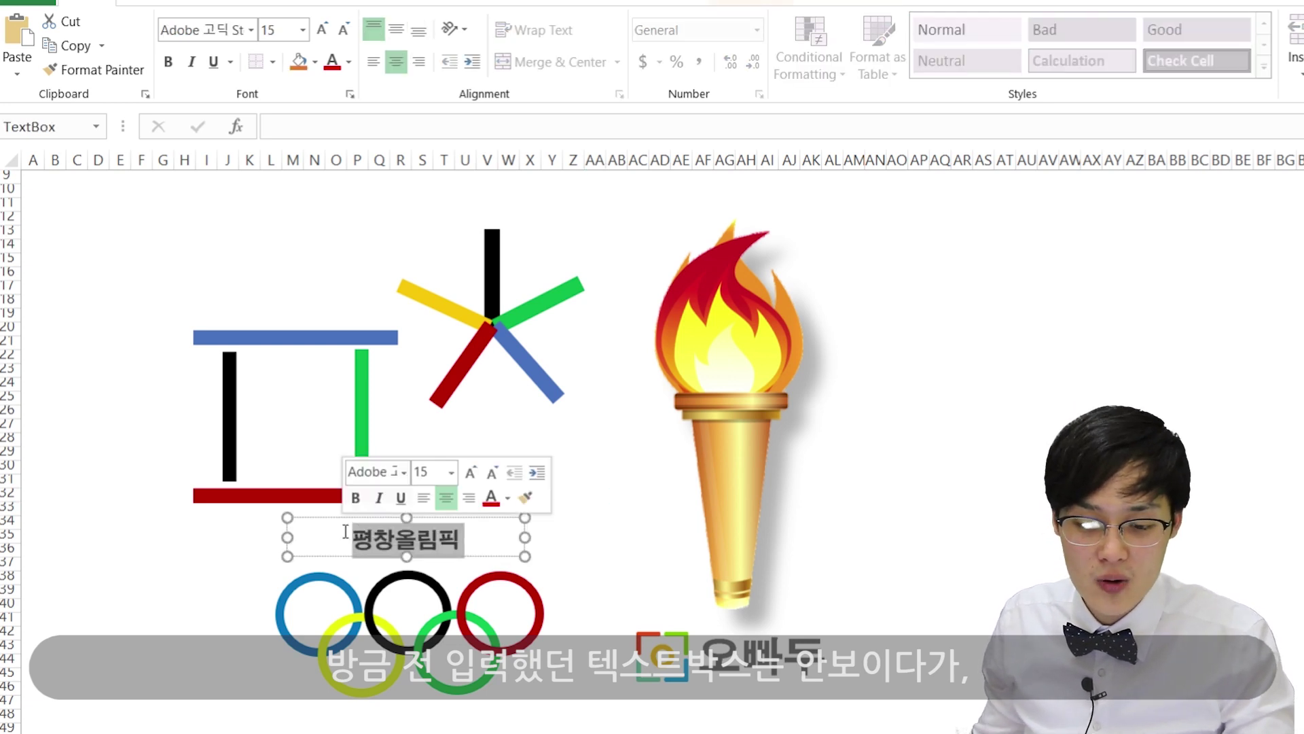
pyautogui.press('BackSpace')
pyautogui.click(549, 425)
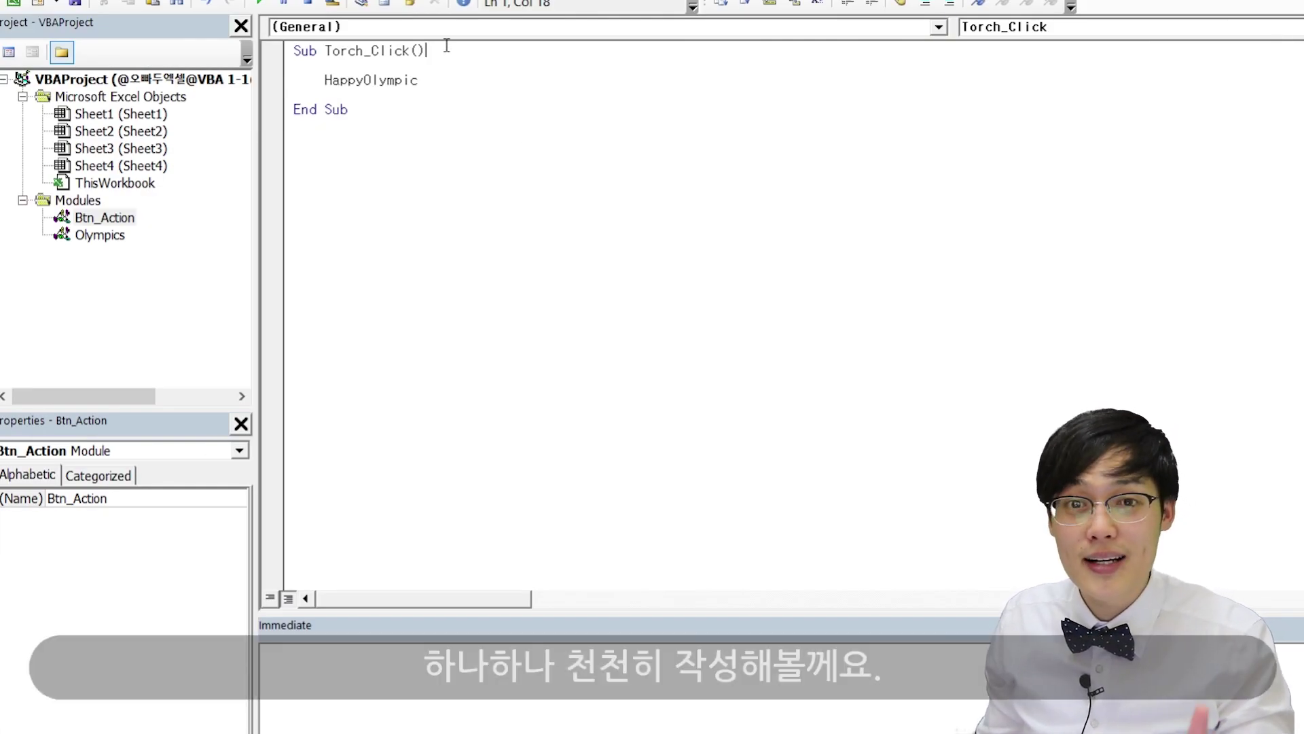
# Declare WB As Workbook and WS As Worksheet at the top of Torch_Click.
pyautogui.press('Return')
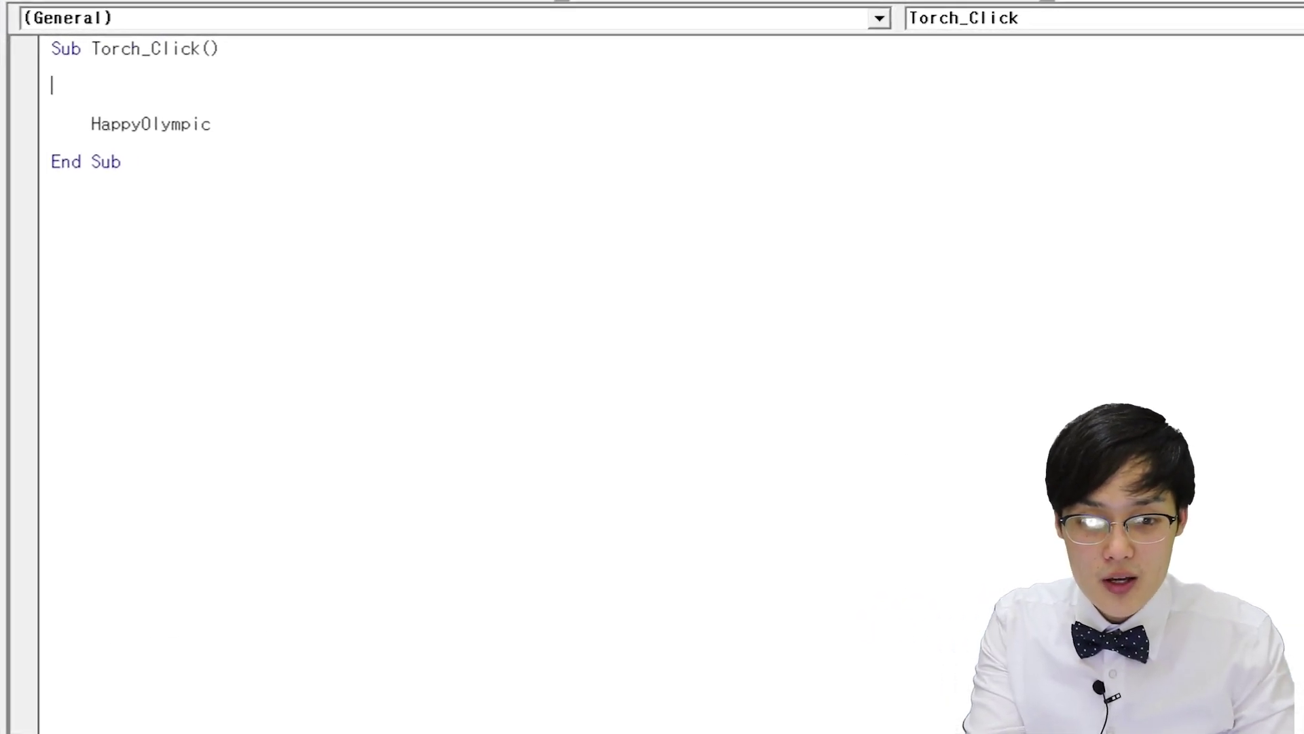
pyautogui.write('dim ')
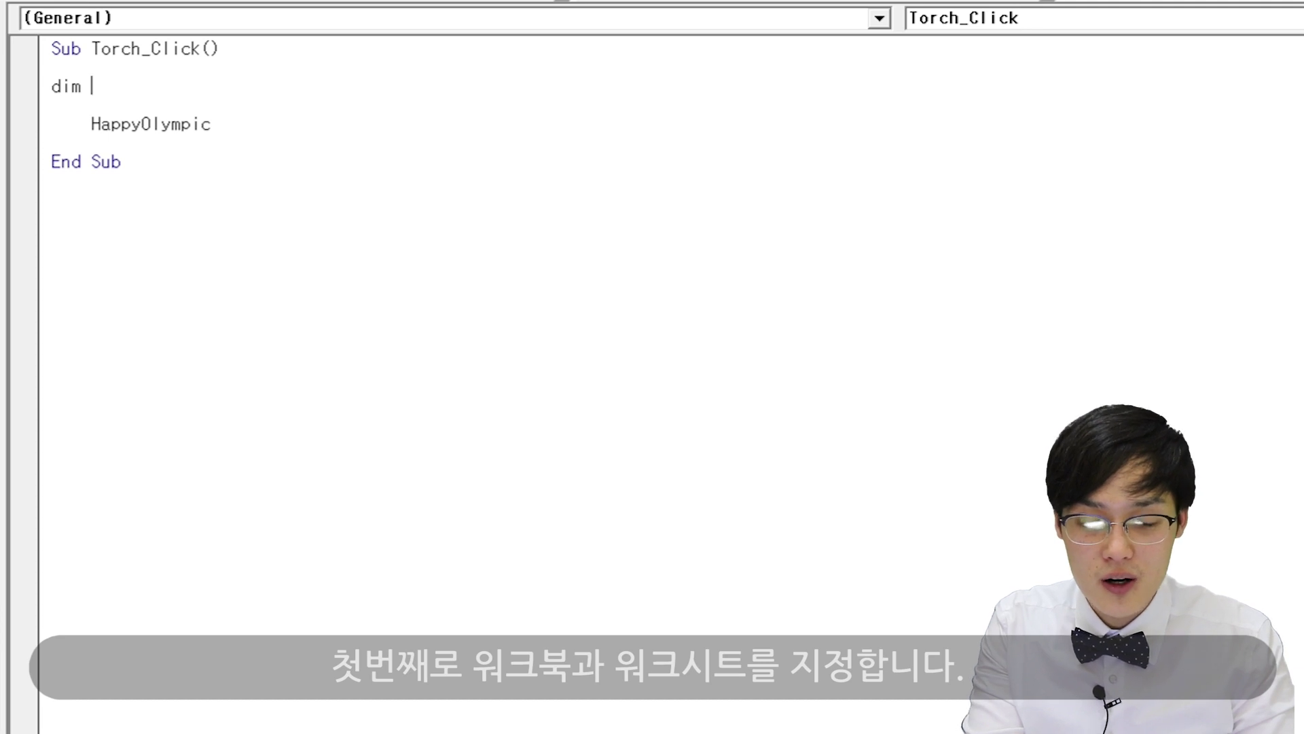
pyautogui.write('WB as')
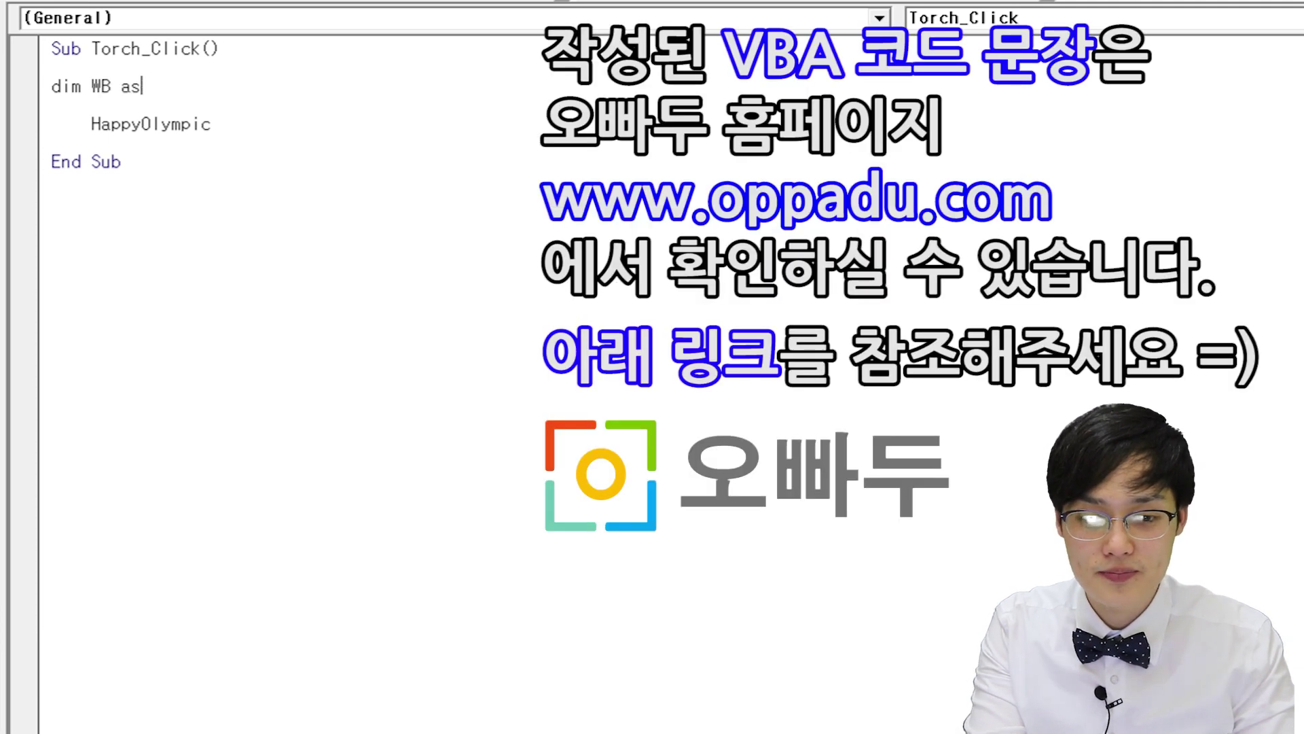
pyautogui.write(' workbook')
pyautogui.press('Return')
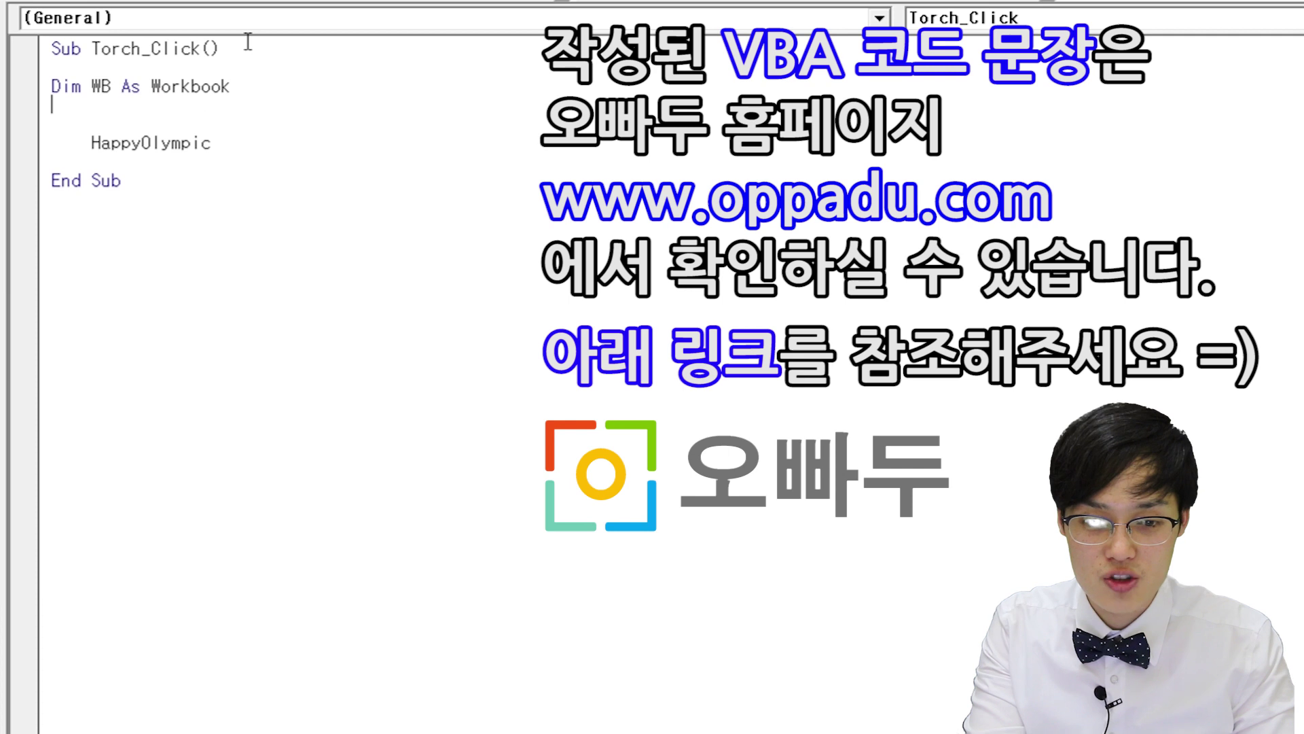
pyautogui.write('Dim WS')
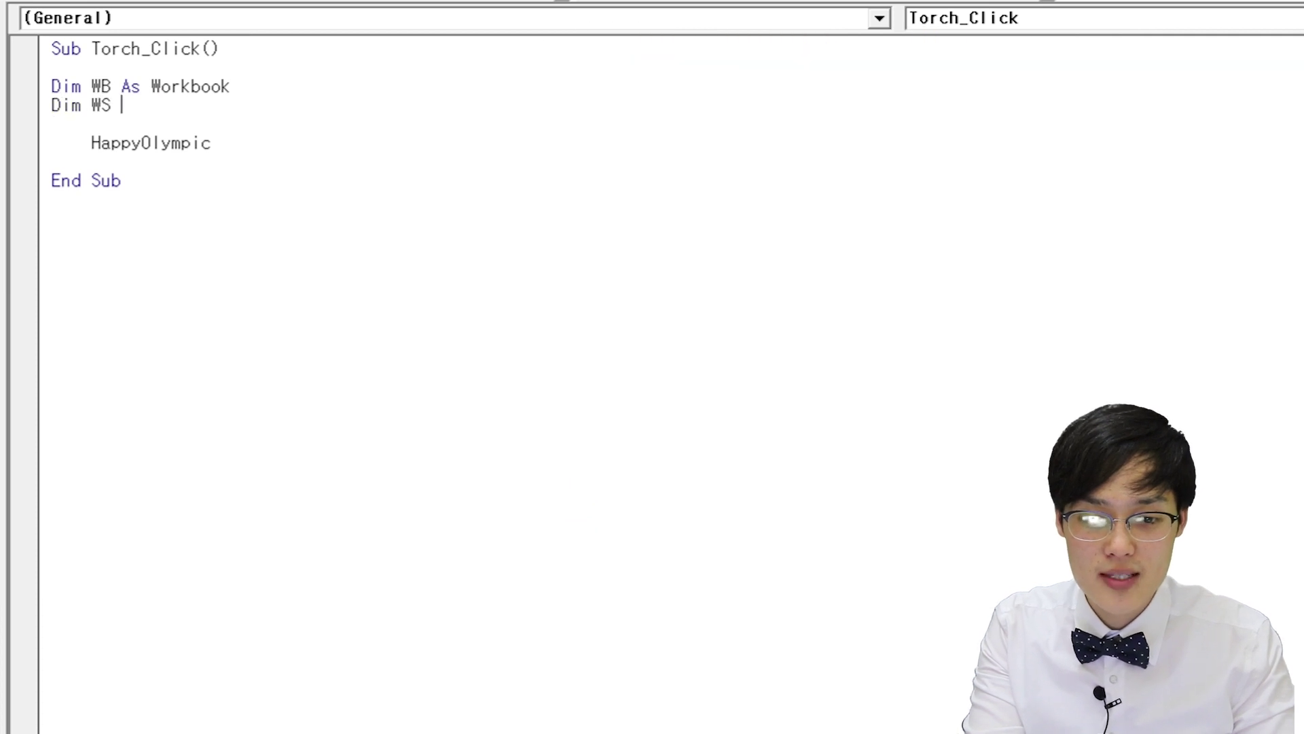
pyautogui.write('as workst')
pyautogui.press('Return')
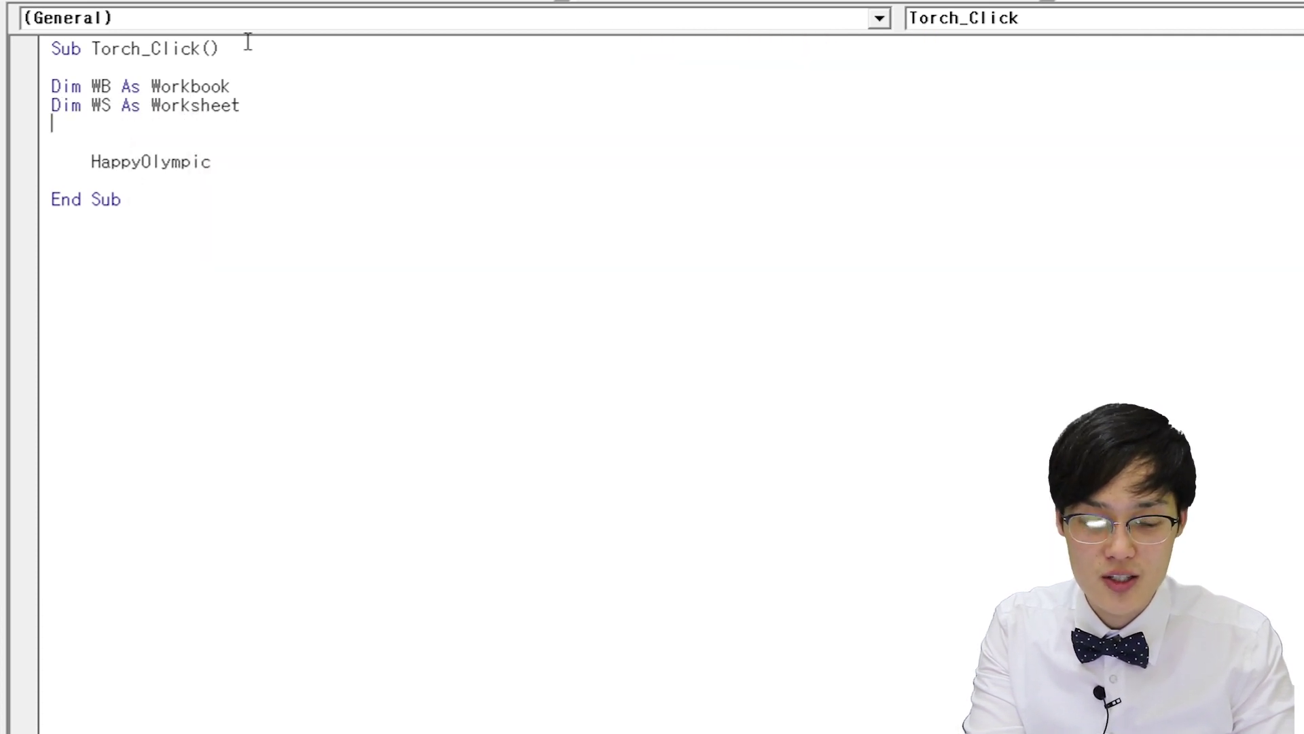
pyautogui.press('Return')
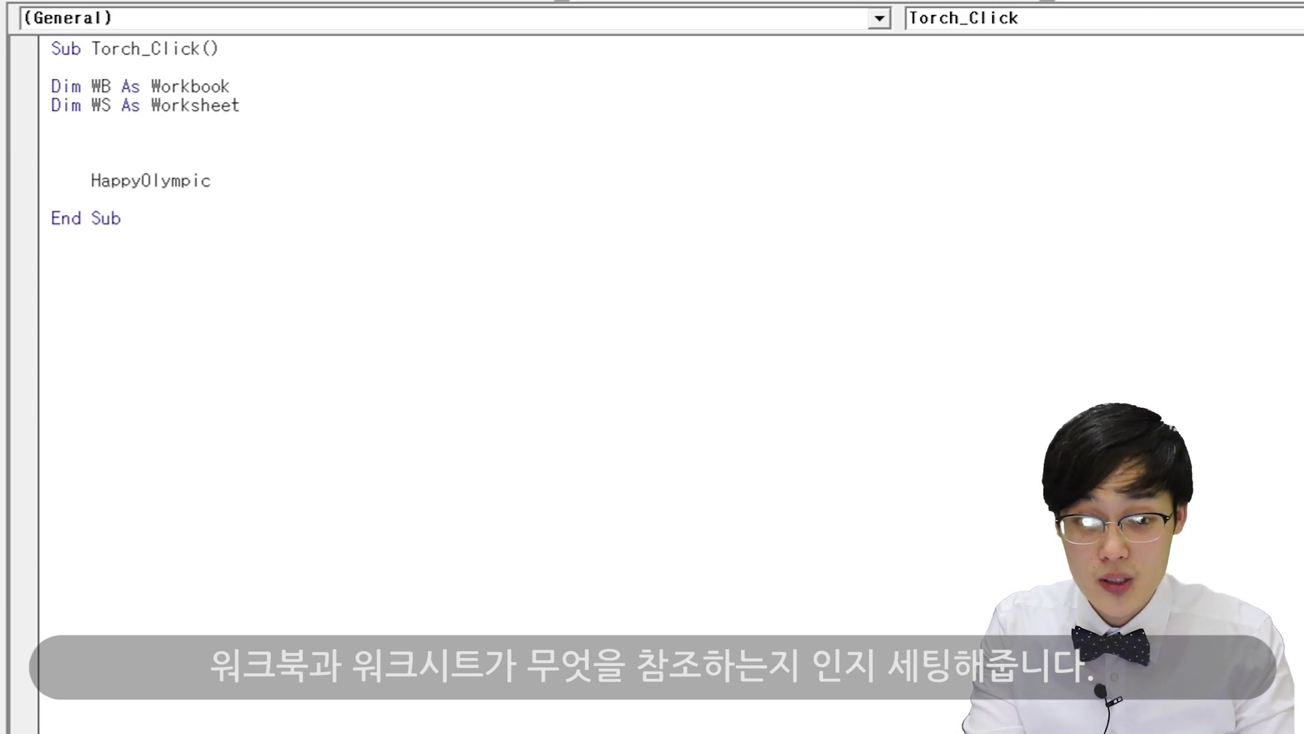
# Set WB = ThisWorkbook and WS = WB.Worksheets("Sheet1") below the declarations.
pyautogui.write('setWB = ThisWo')
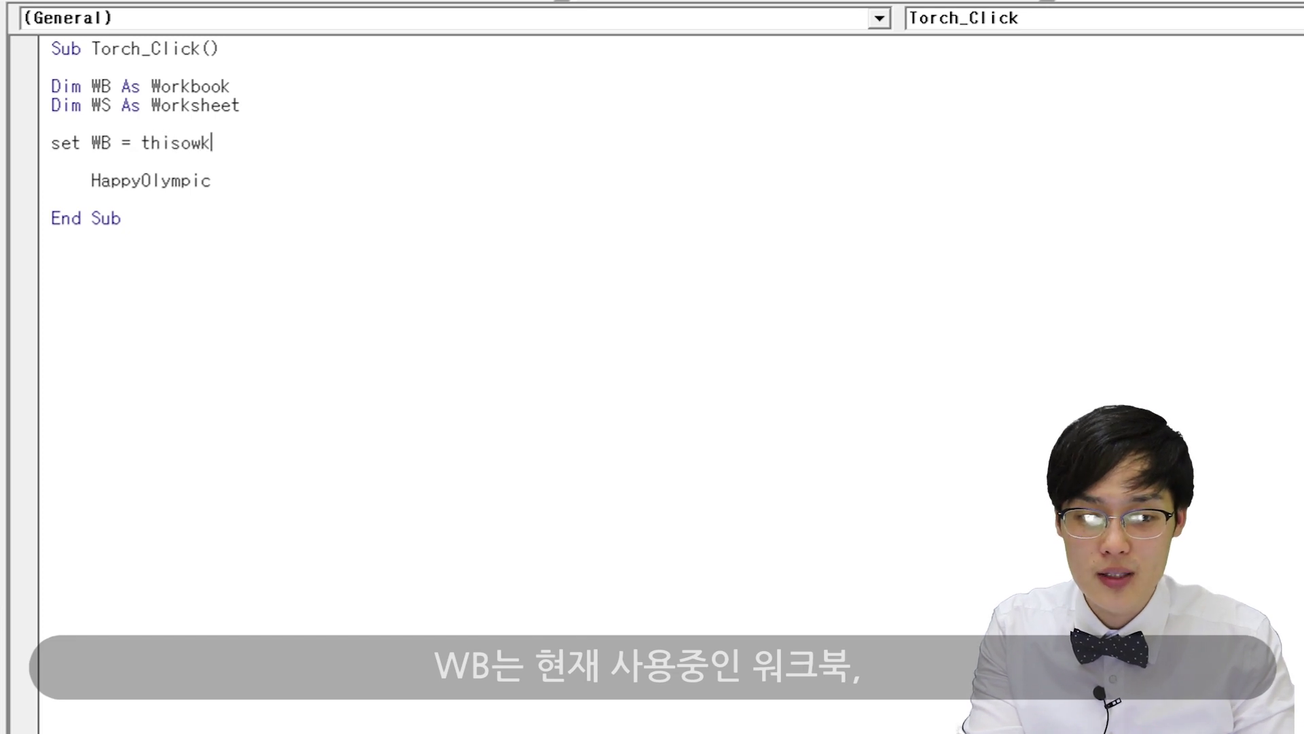
pyautogui.write('rkbook')
pyautogui.press('Return')
pyautogui.write('set ')
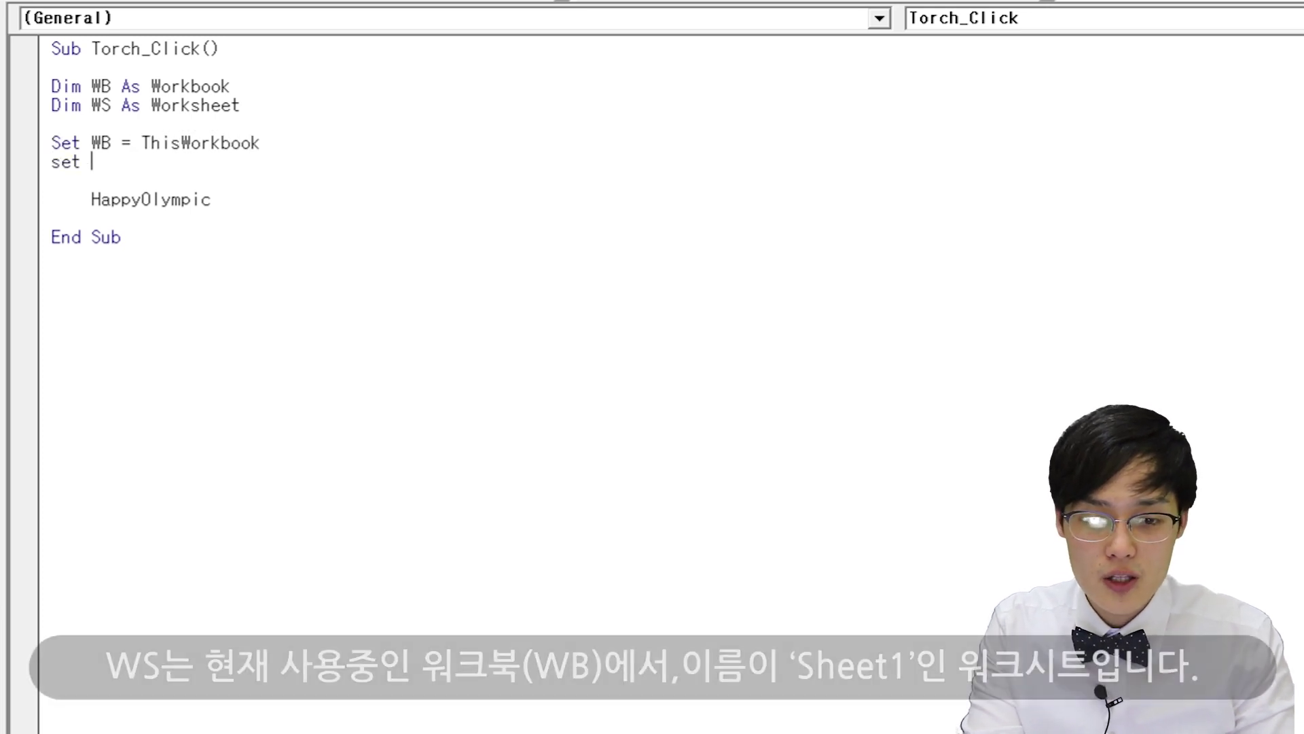
pyautogui.write('WS = wb')
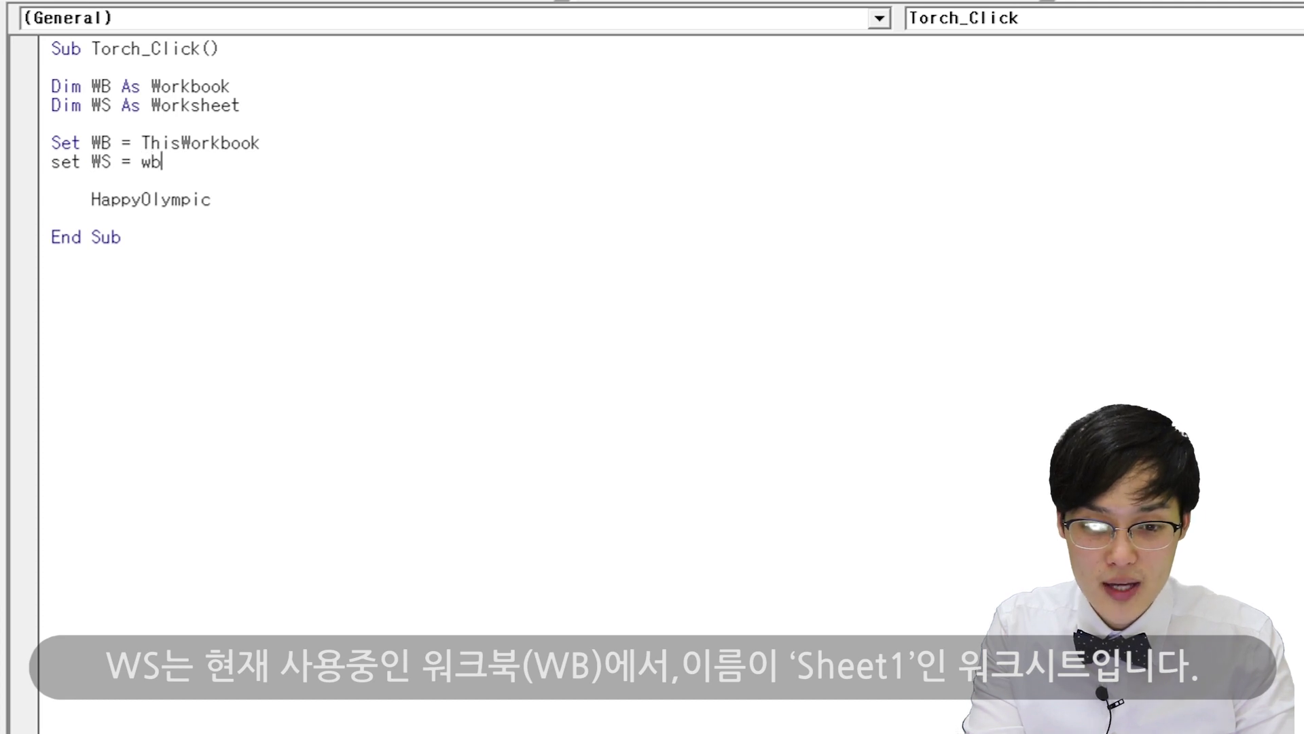
pyautogui.write('.worksheets("Sheet1')
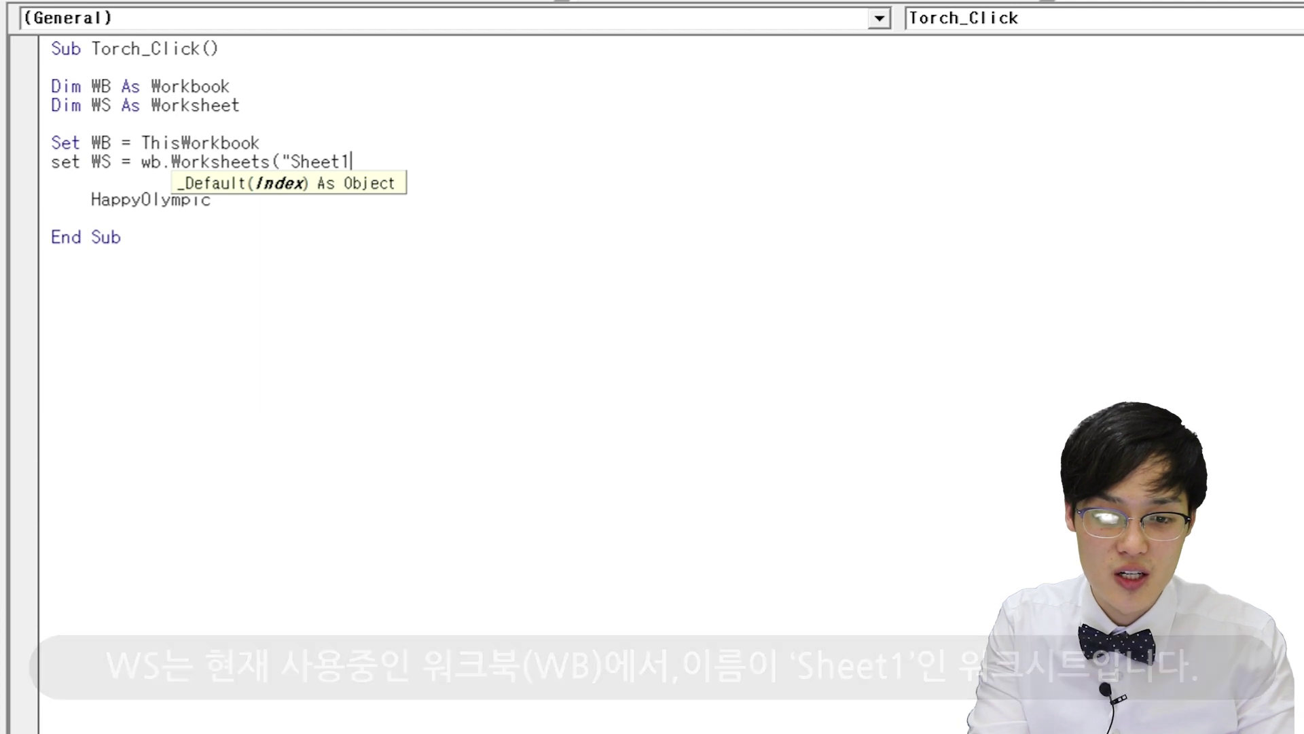
pyautogui.write('")')
pyautogui.press('Return')
pyautogui.press('Return')
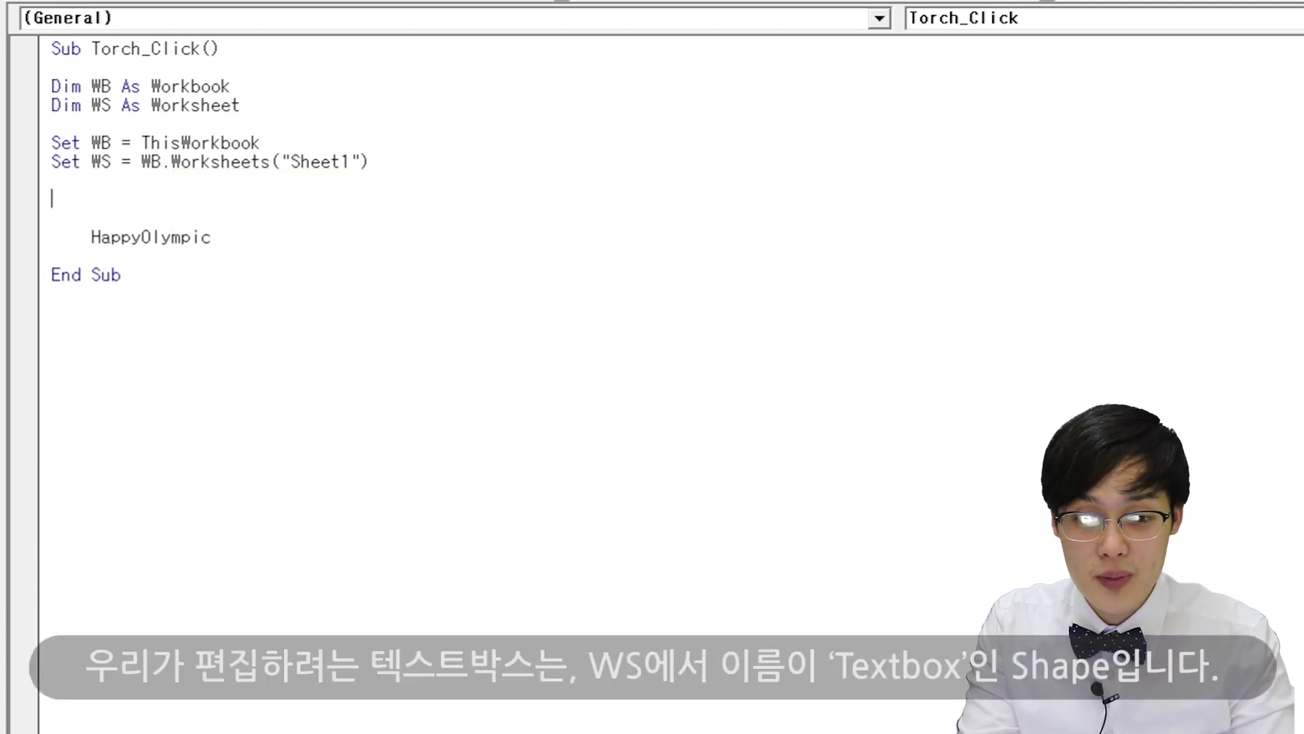
# Add WS.Shapes("TextBox").TextFrame2.TextRange.Text = "" above the HappyOlympic call.
pyautogui.write('ws')
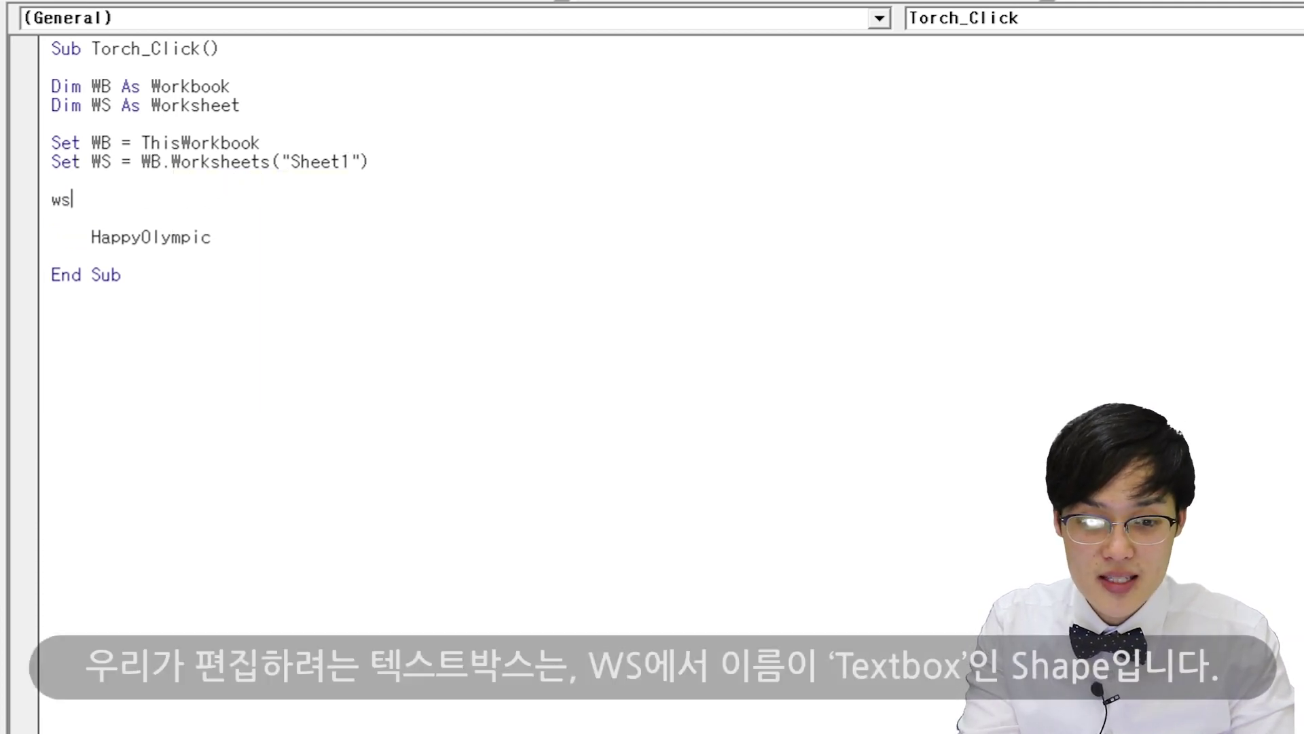
pyautogui.write('.shape')
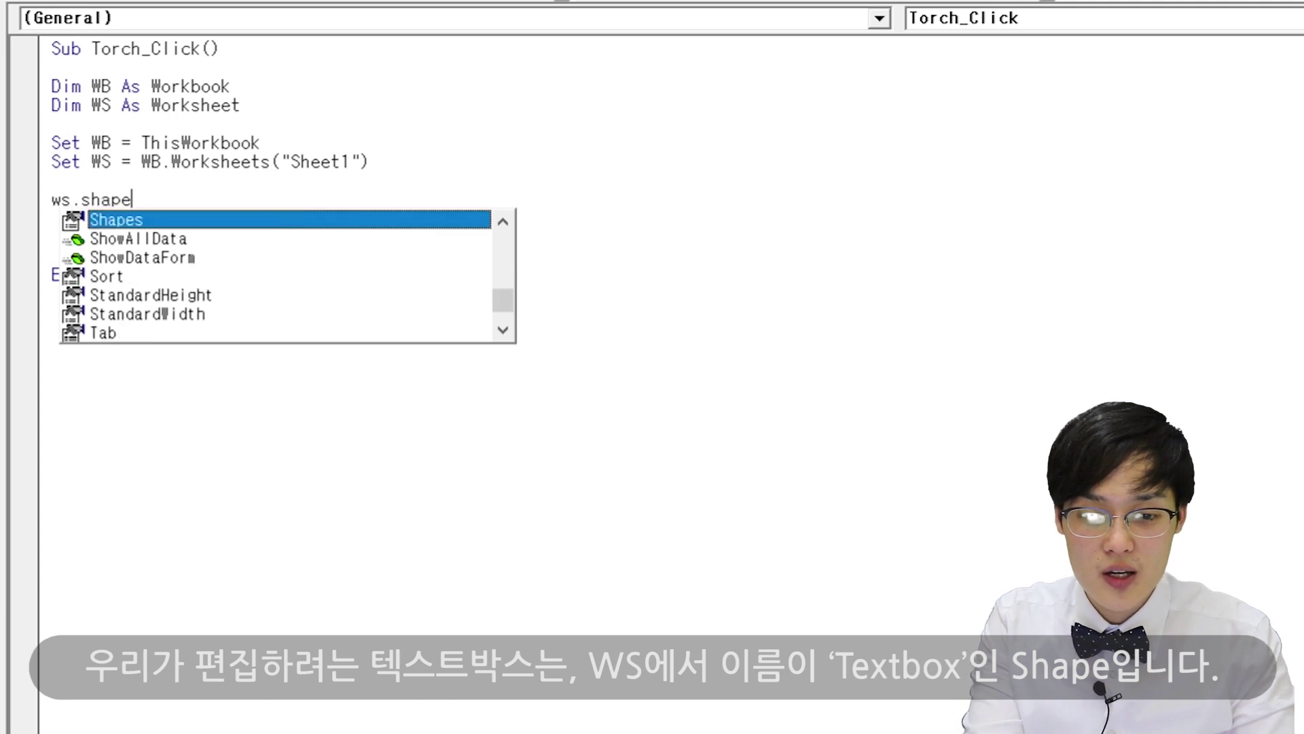
pyautogui.write('("T')
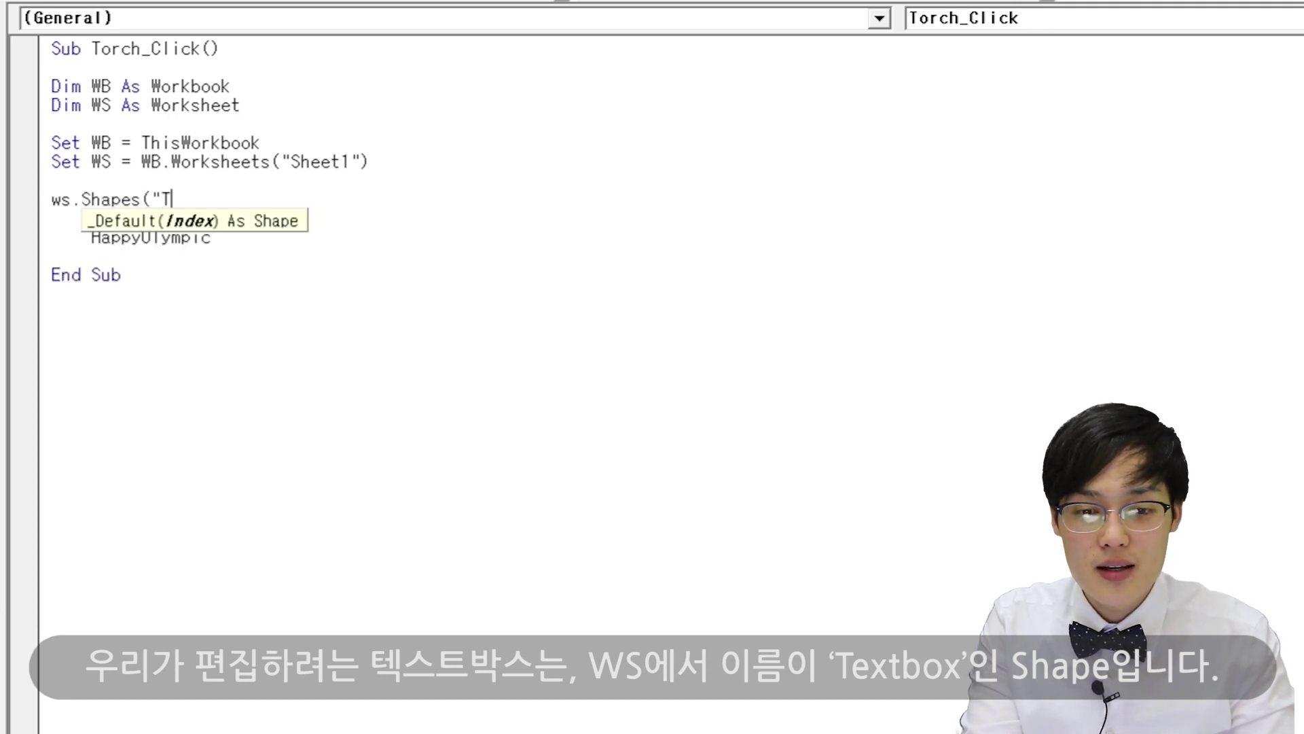
pyautogui.write('extBox')
pyautogui.write(').')
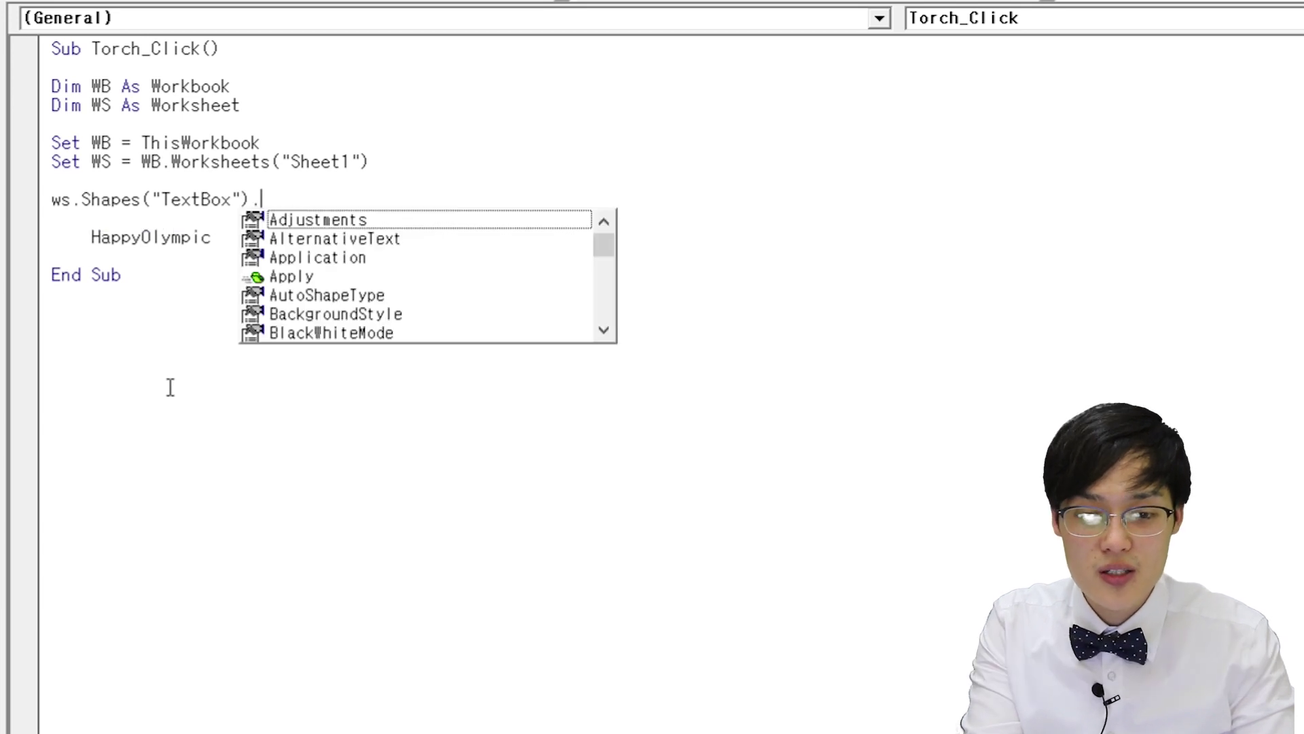
pyautogui.write('t')
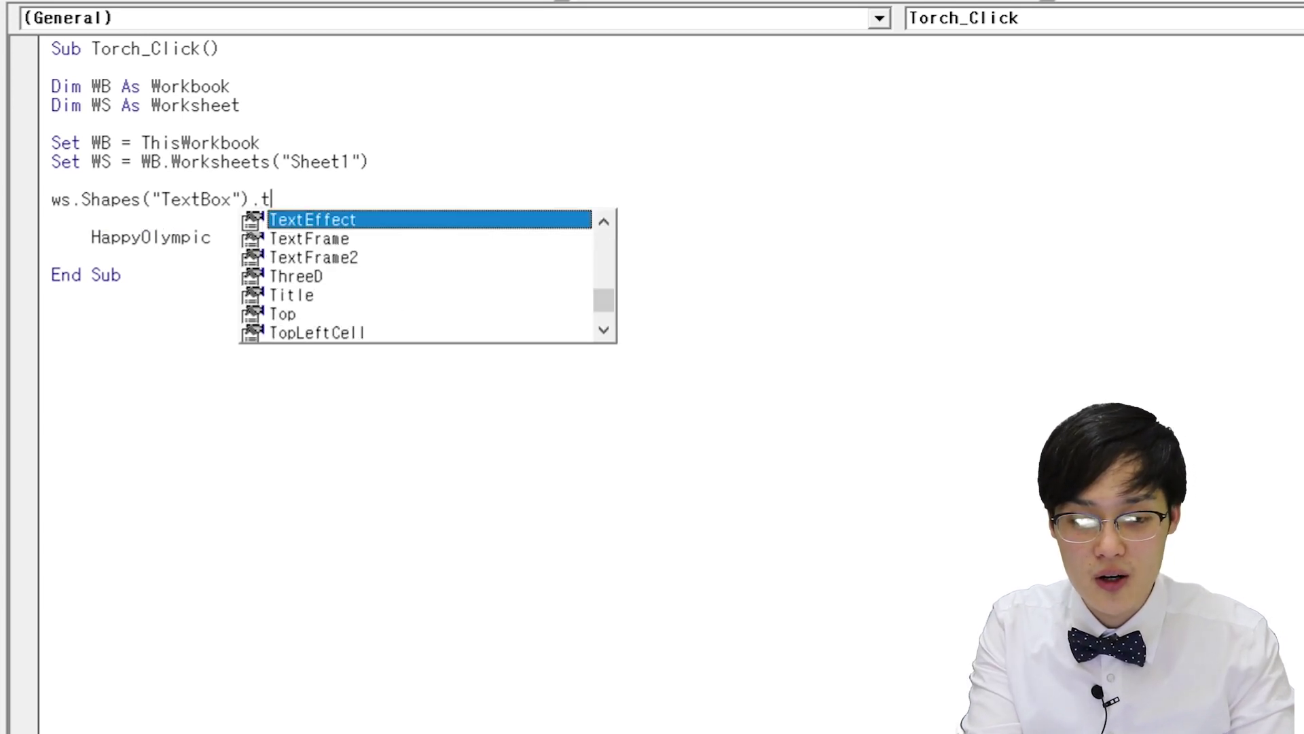
pyautogui.write('e')
pyautogui.press('Down')
pyautogui.press('Down')
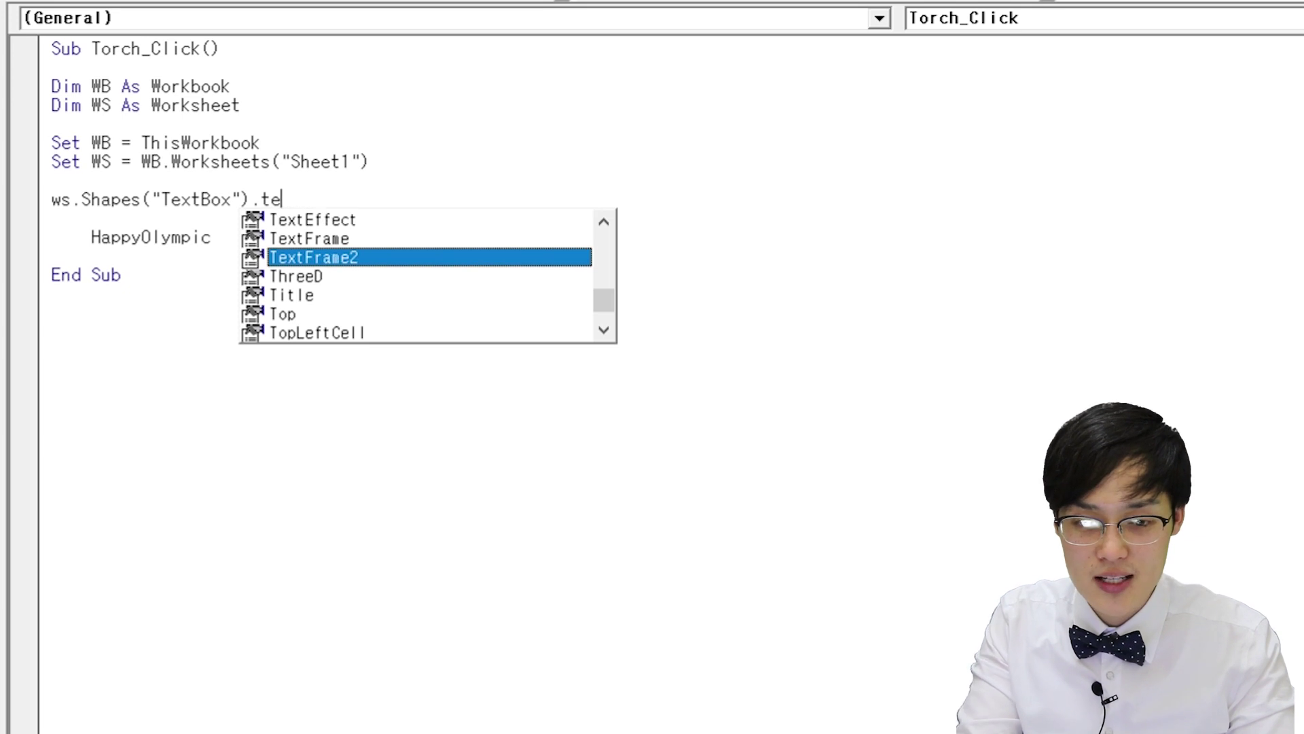
pyautogui.press('Tab')
pyautogui.write('.')
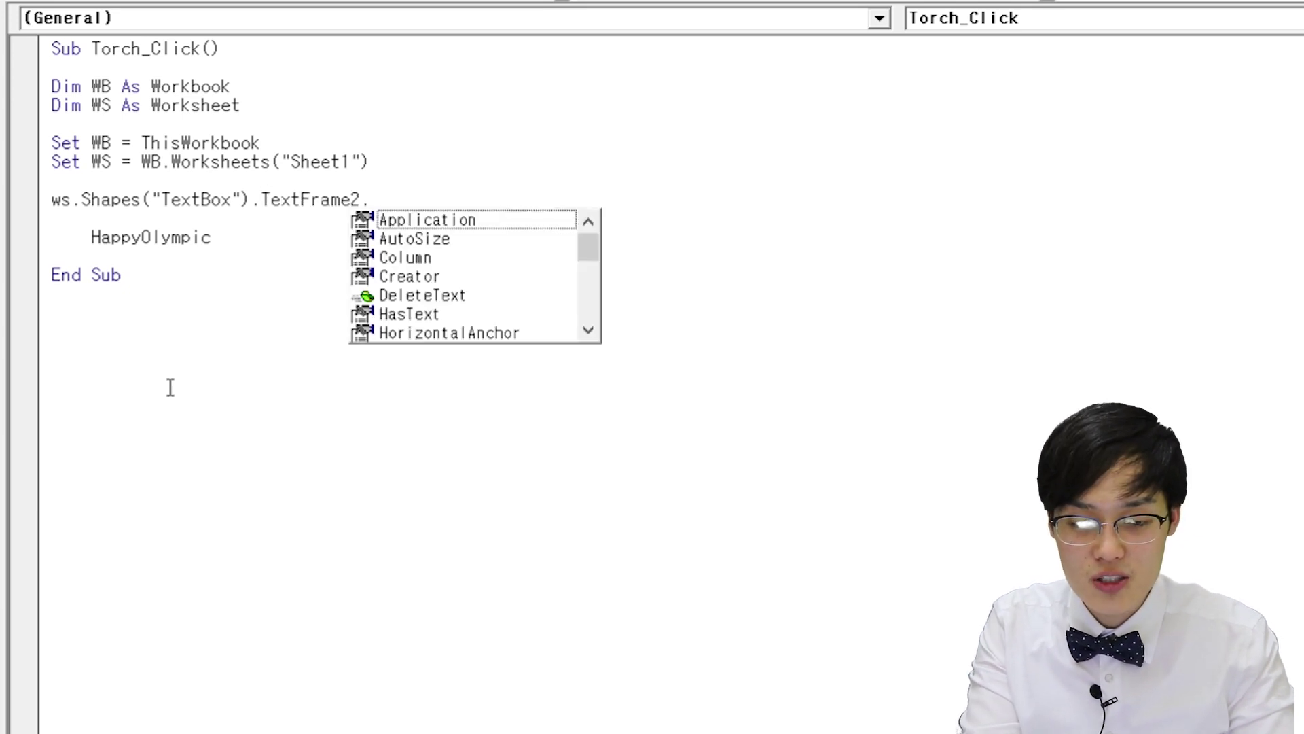
pyautogui.write('text')
pyautogui.press('Tab')
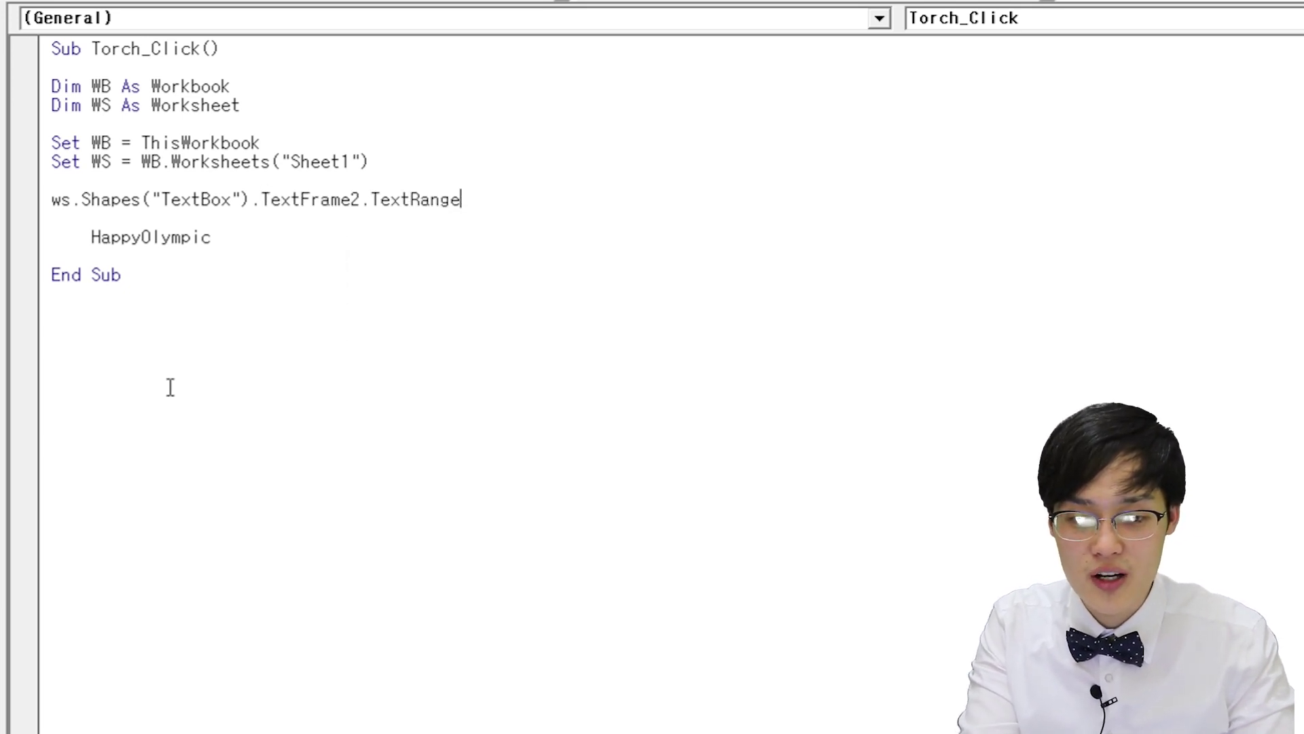
pyautogui.write('.text =')
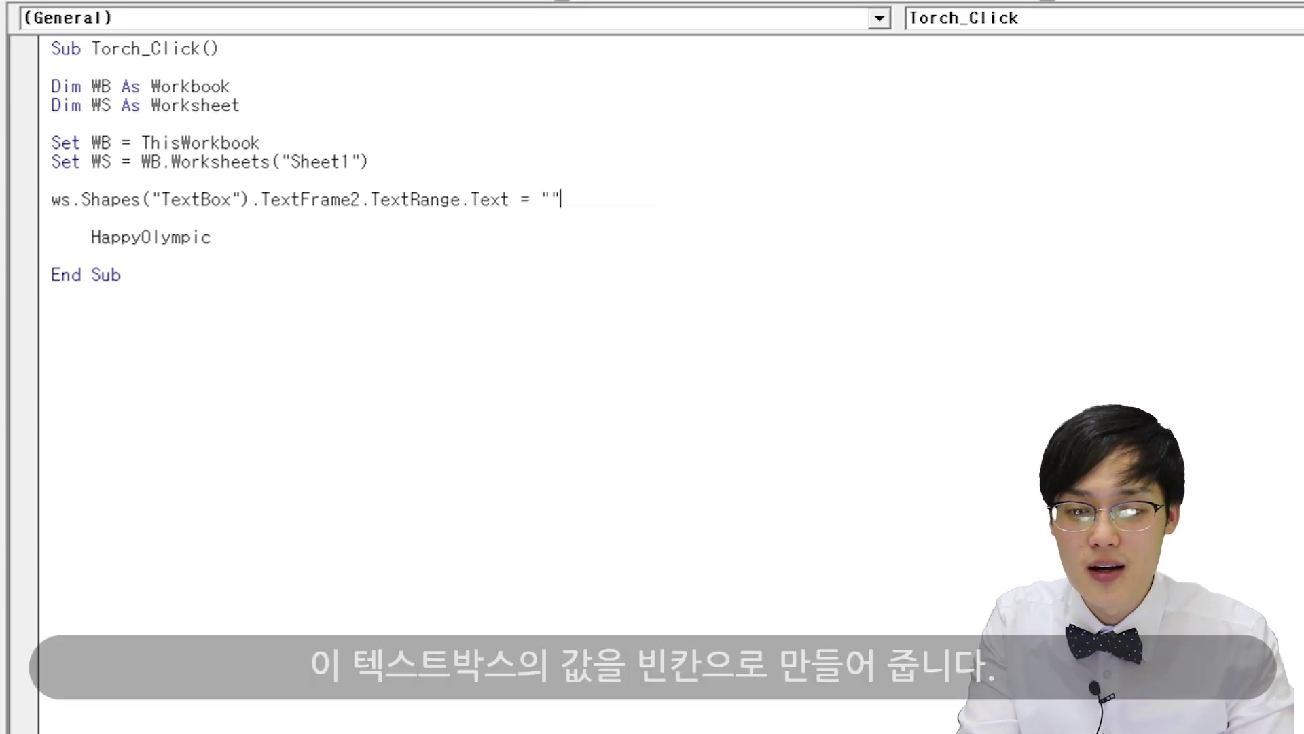
pyautogui.click(91, 217)
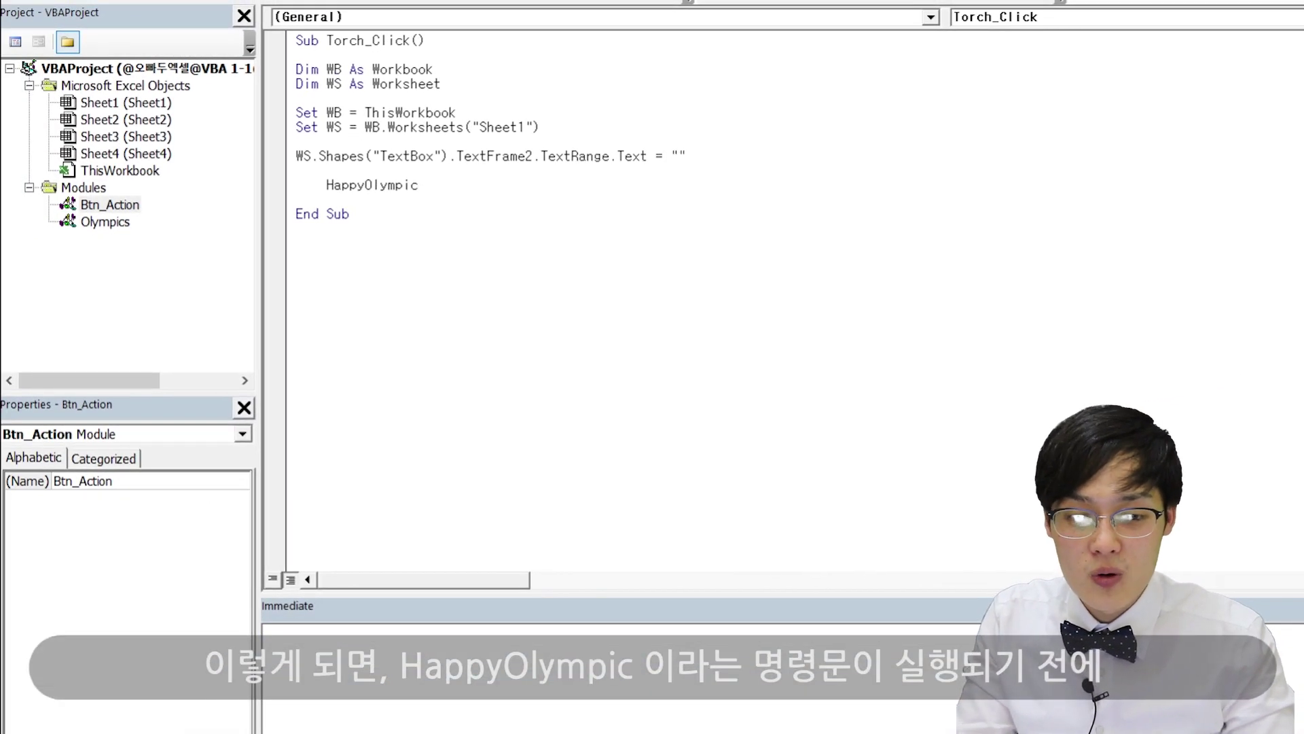
pyautogui.hotkey('alt', 'Tab')
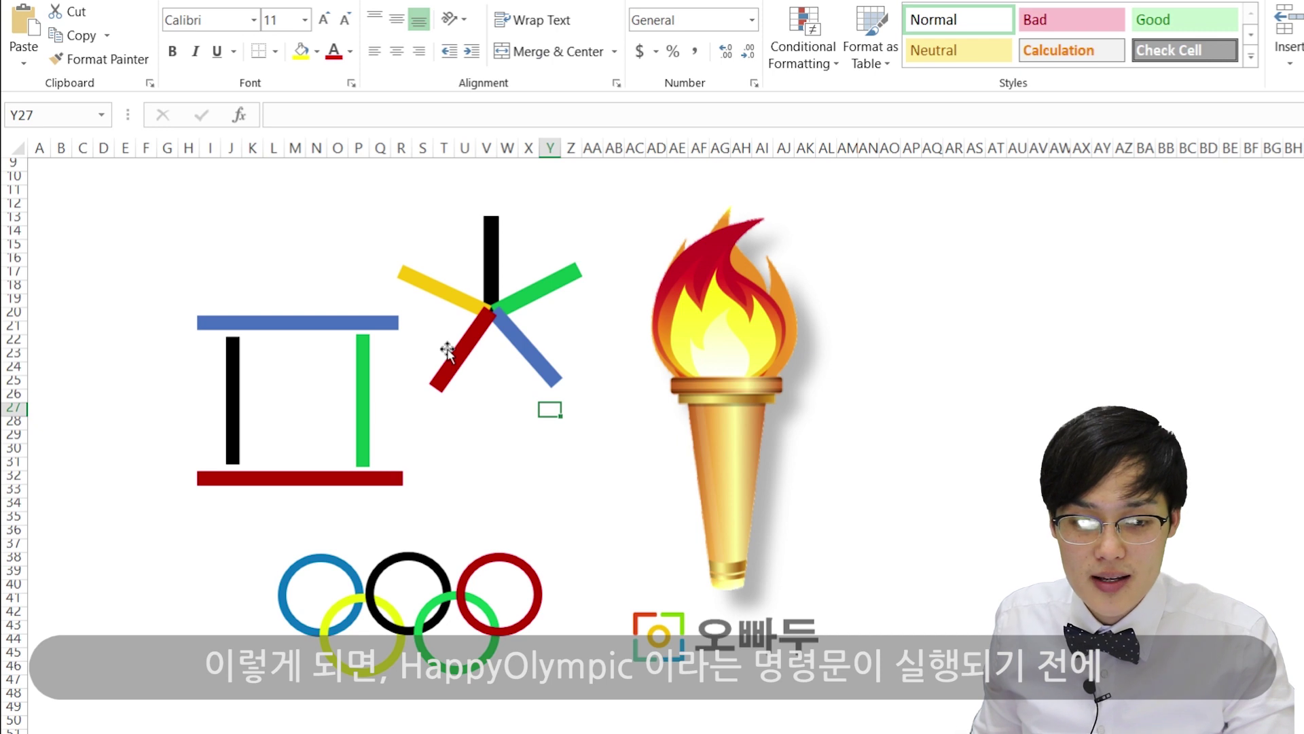
pyautogui.hotkey('alt', 'Tab')
pyautogui.moveTo(419, 185); pyautogui.dragTo(332, 189)
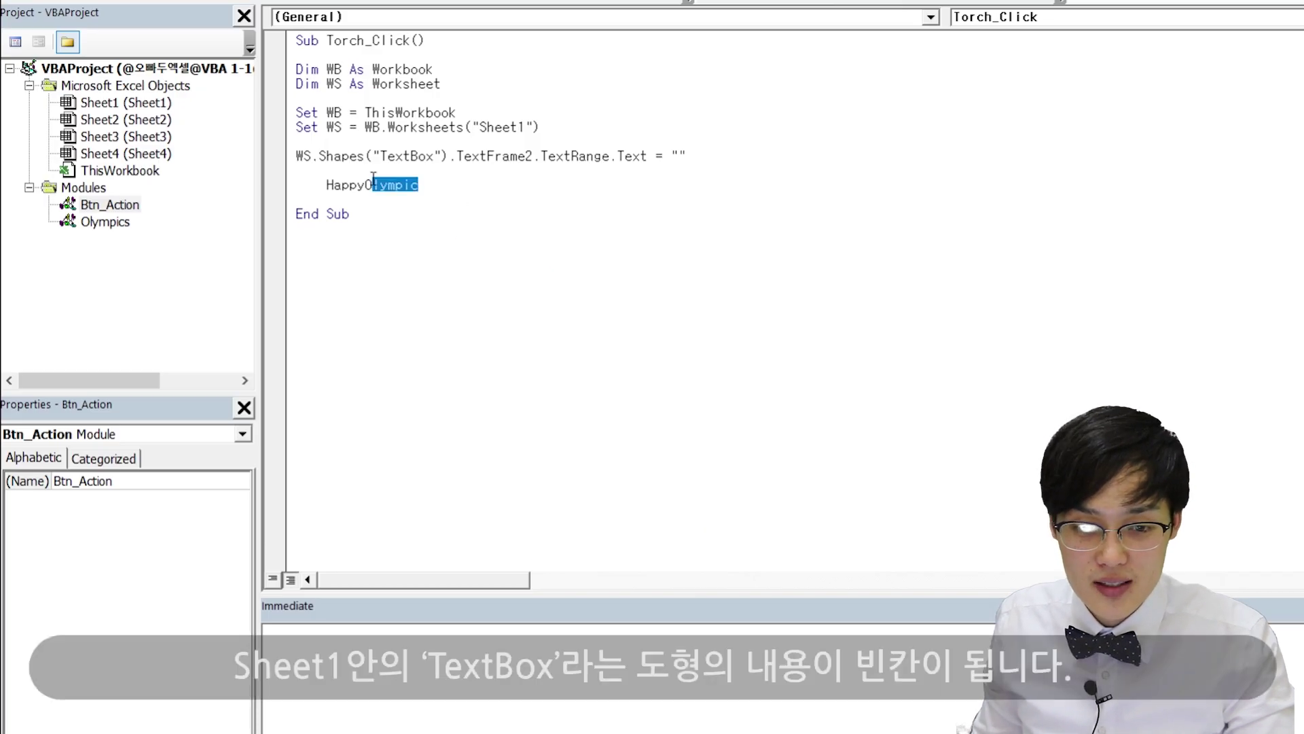
pyautogui.moveTo(687, 155)
pyautogui.mouseDown()
pyautogui.moveTo(450, 155)
pyautogui.moveTo(534, 127)
pyautogui.mouseUp()
pyautogui.click(438, 197)
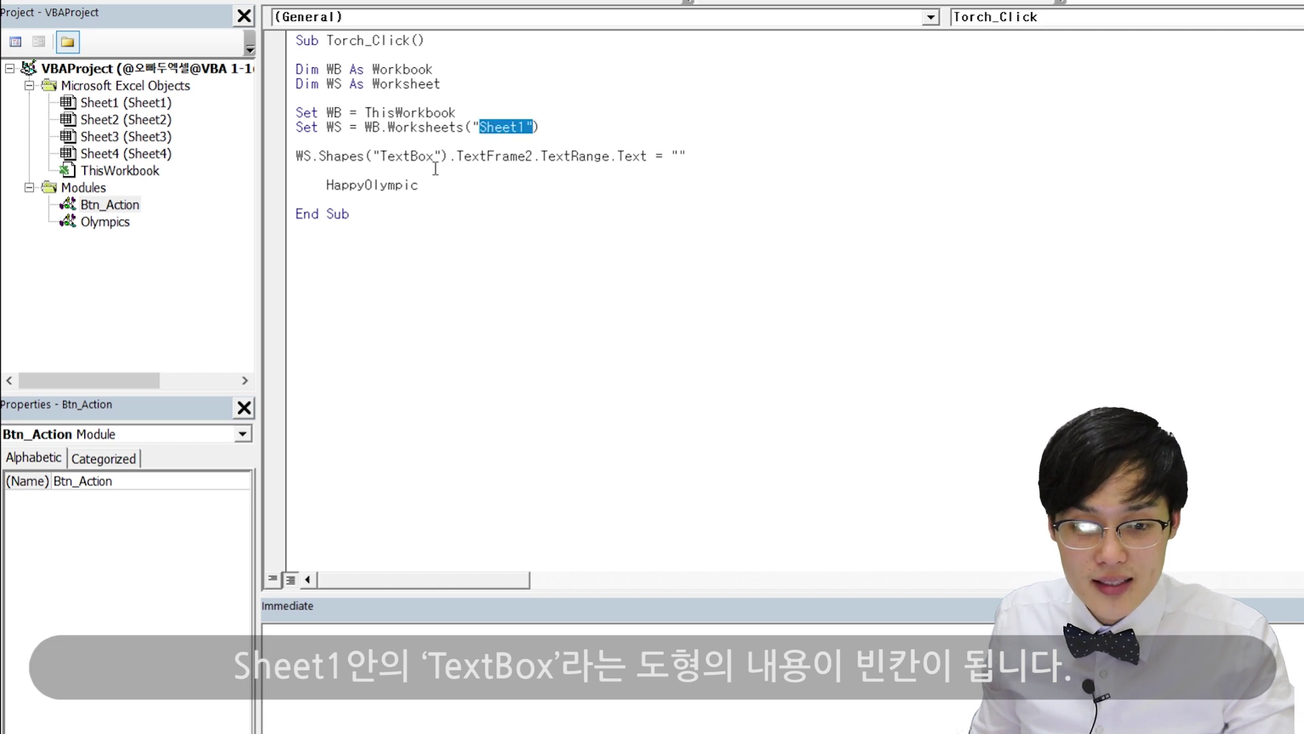
pyautogui.moveTo(380, 155); pyautogui.dragTo(401, 154)
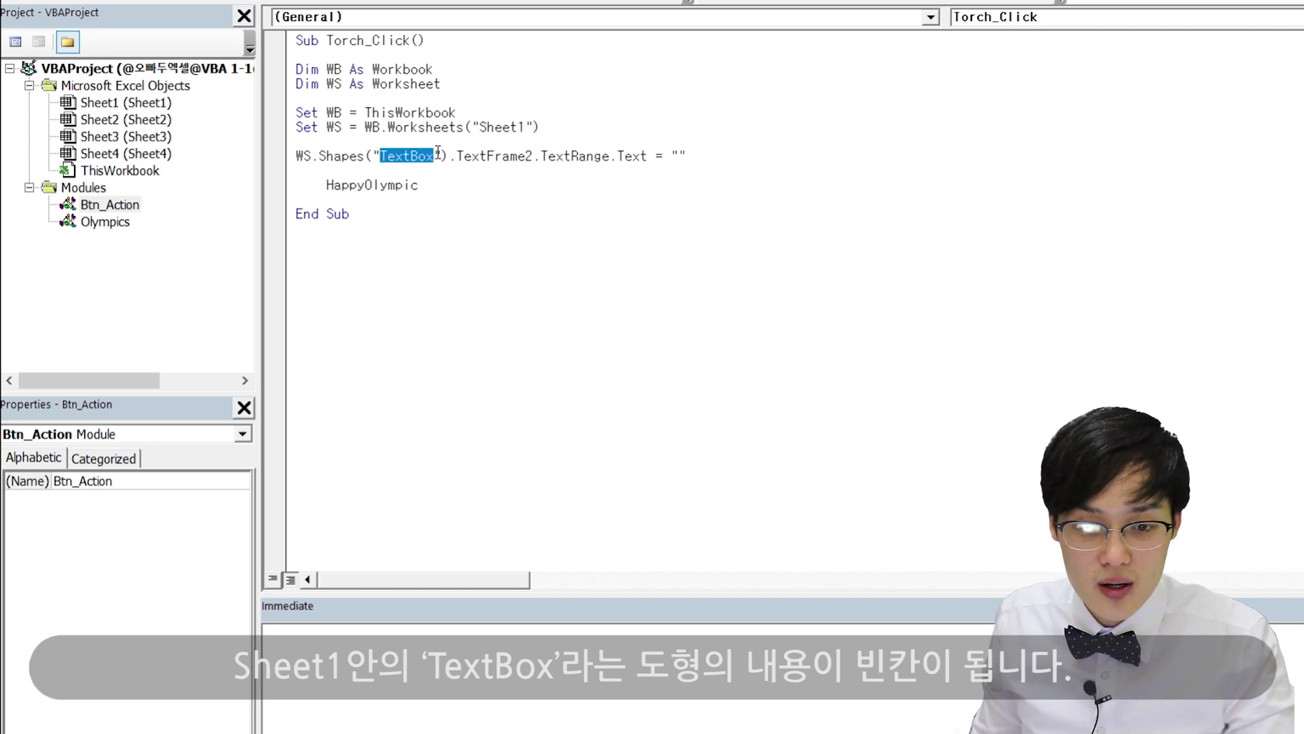
pyautogui.moveTo(534, 147); pyautogui.dragTo(671, 156)
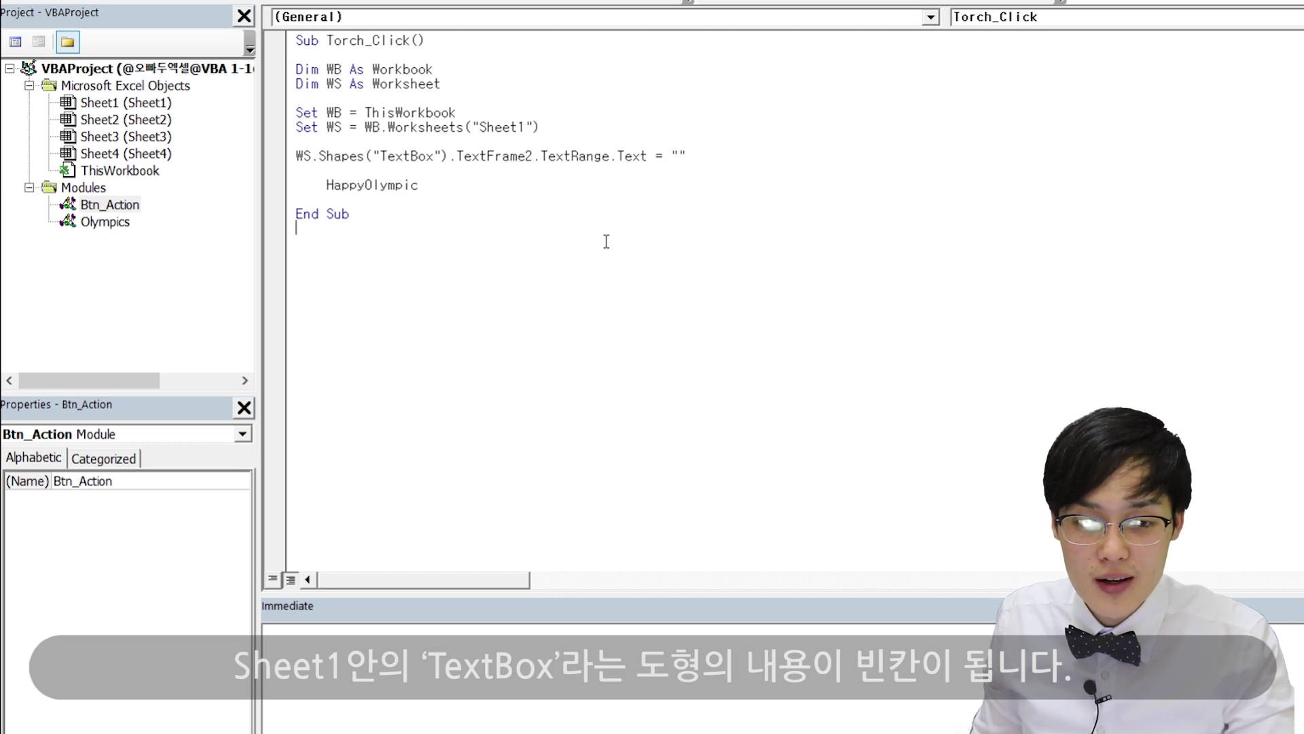
pyautogui.hotkey('alt', 'F11')
pyautogui.click(932, 341)
pyautogui.click(736, 382)
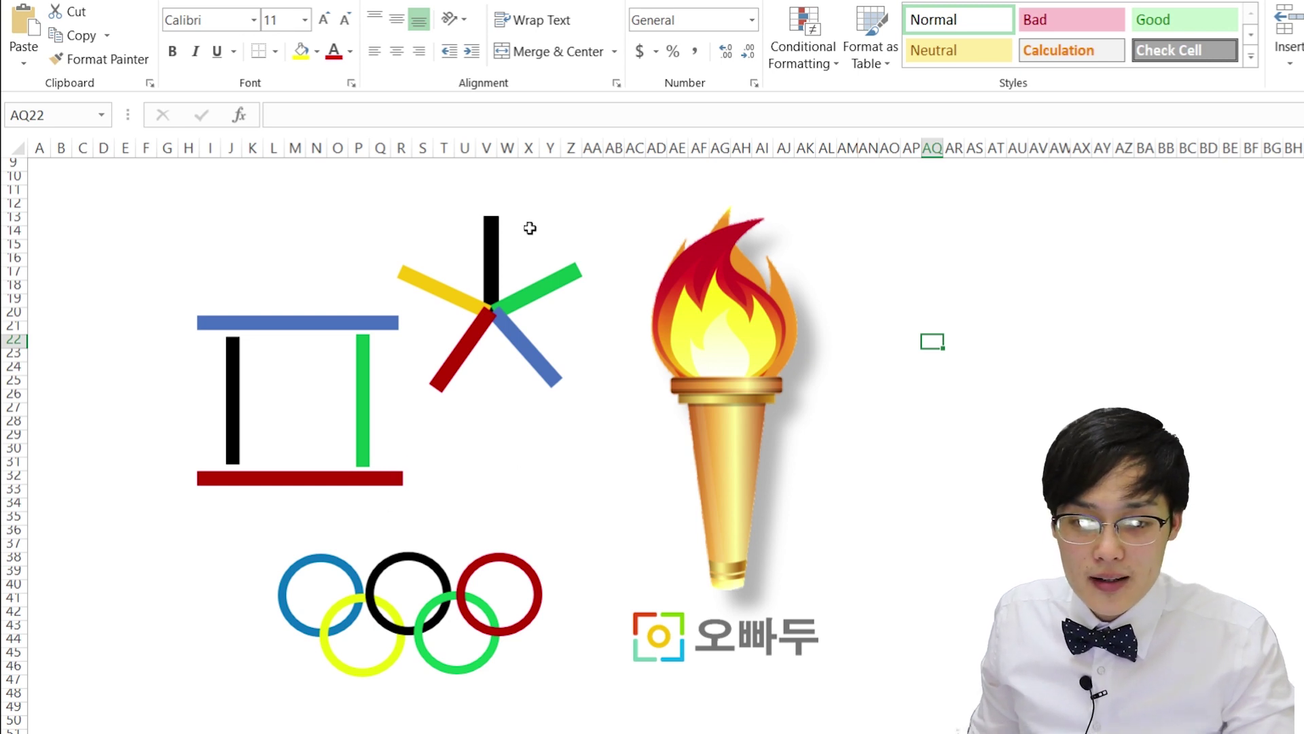
pyautogui.hotkey('alt', 'F11')
pyautogui.moveTo(443, 182); pyautogui.dragTo(385, 185)
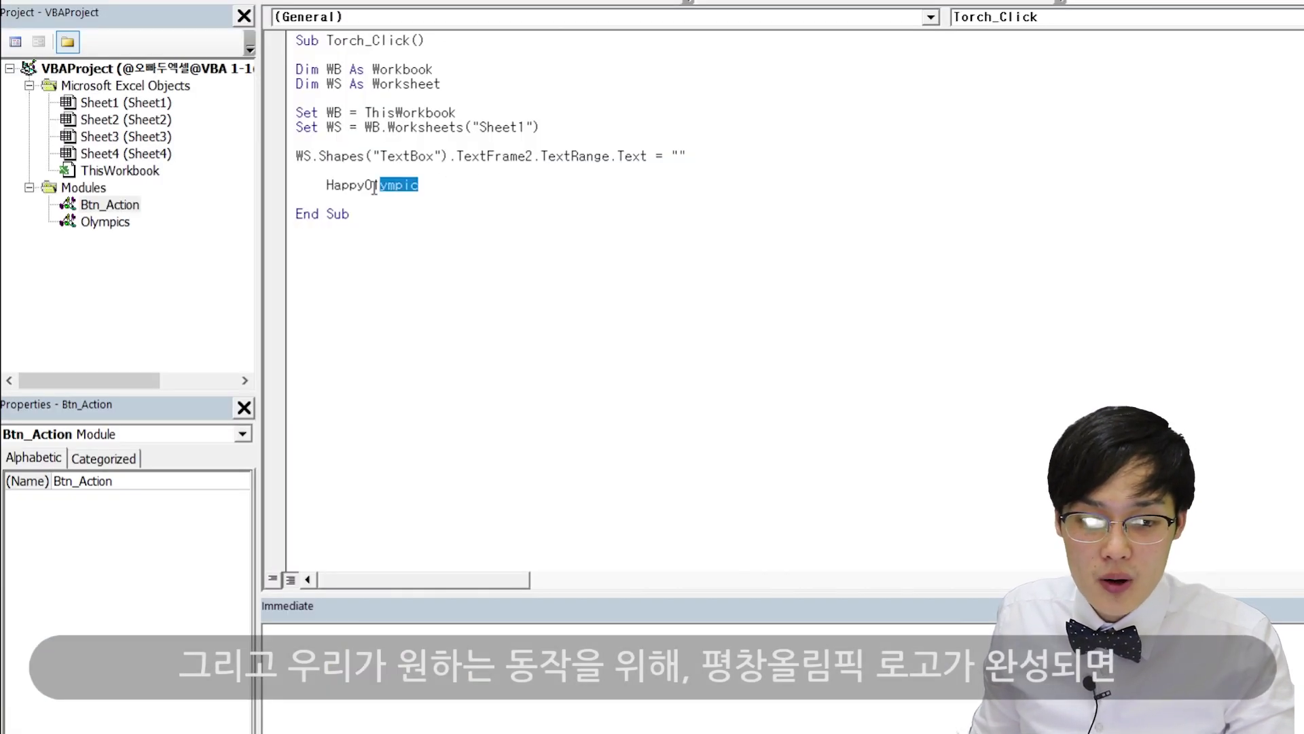
# Copy the WS.Shapes("TextBox") text-clearing line.
pyautogui.doubleClick(332, 186)
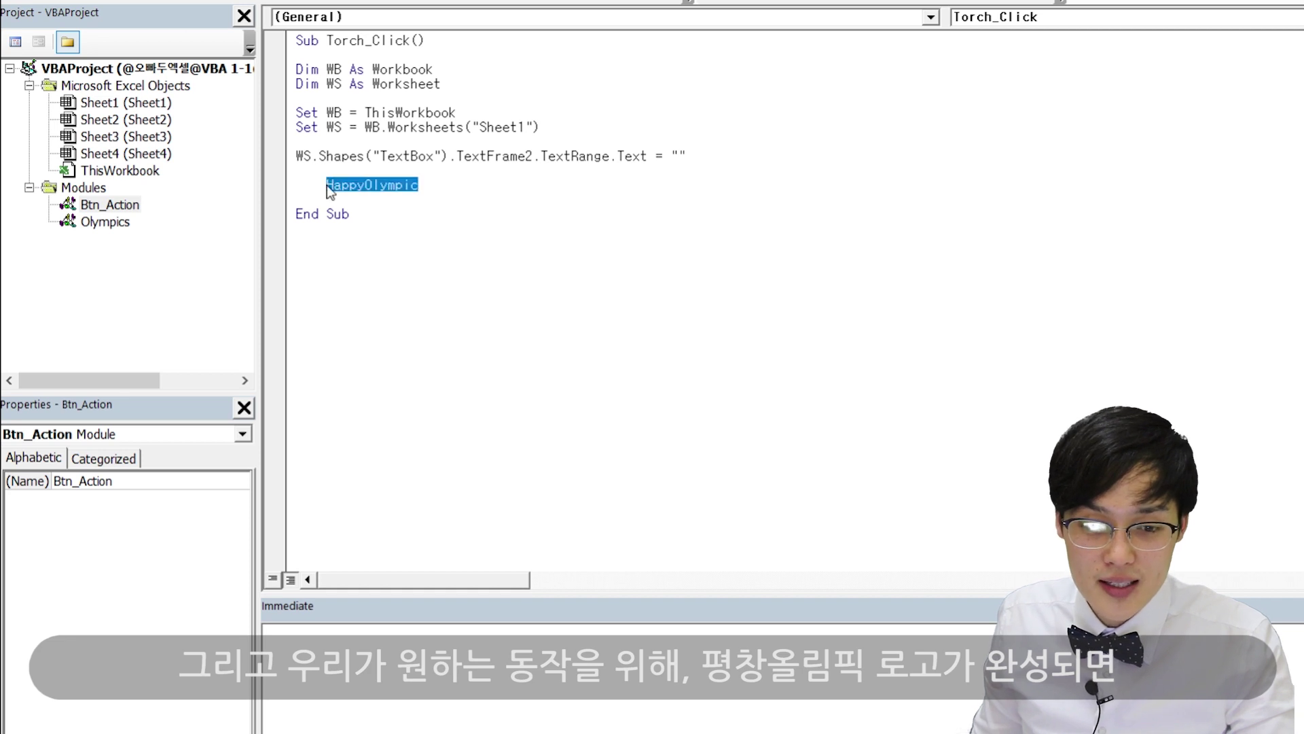
pyautogui.click(287, 159)
pyautogui.moveTo(480, 125); pyautogui.dragTo(541, 113)
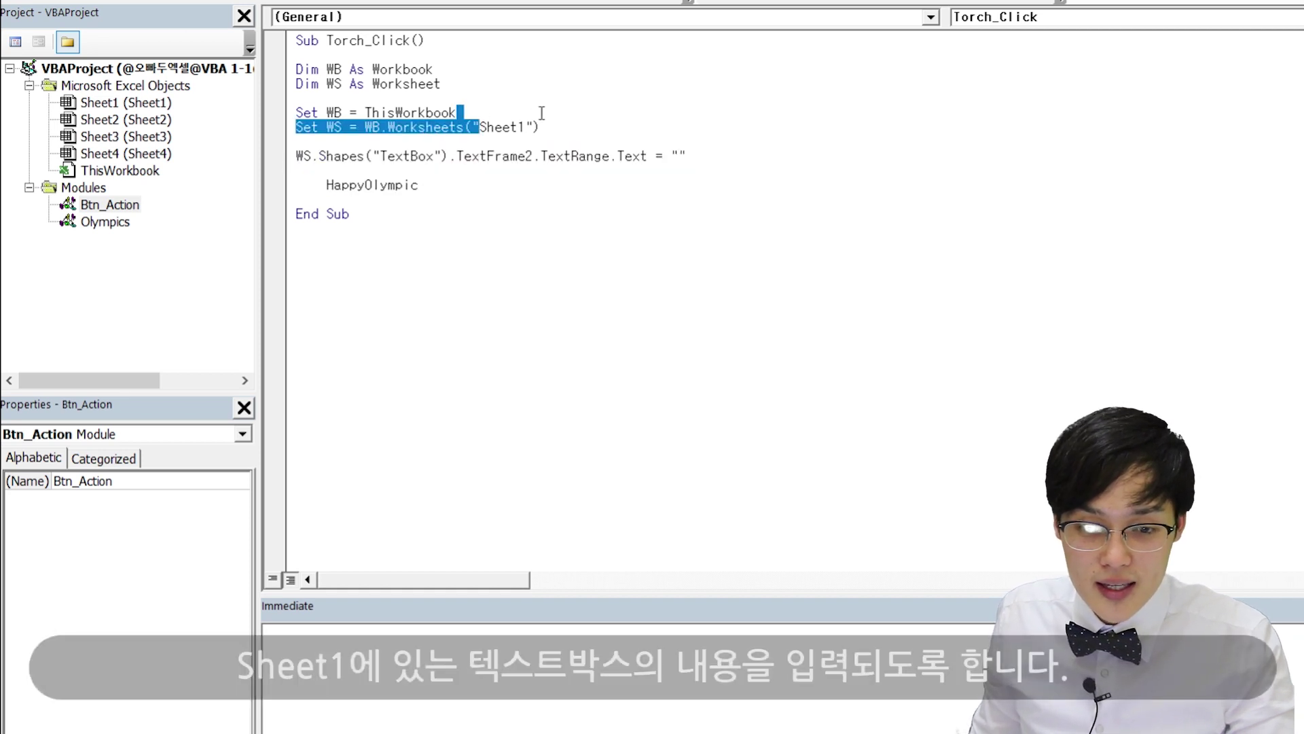
pyautogui.moveTo(380, 155); pyautogui.dragTo(420, 157)
pyautogui.moveTo(691, 157); pyautogui.dragTo(297, 155)
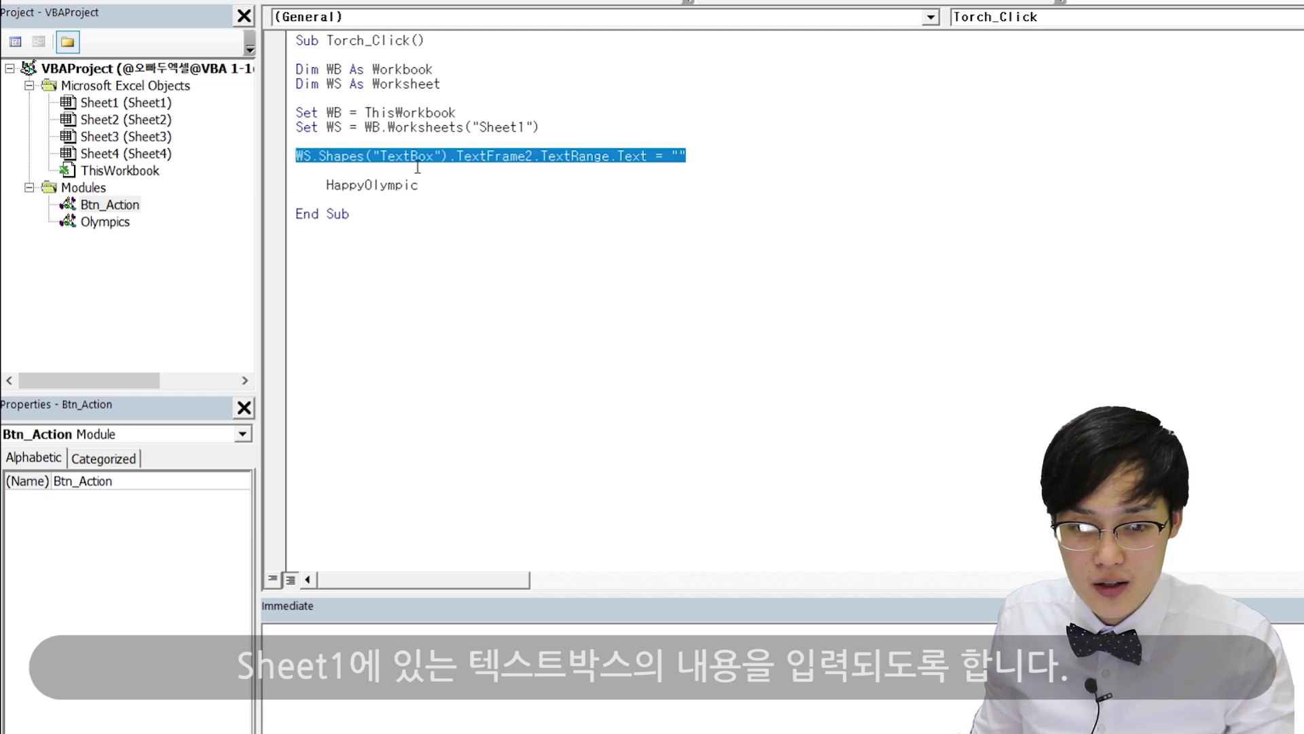
pyautogui.hotkey('ctrl', 'c')
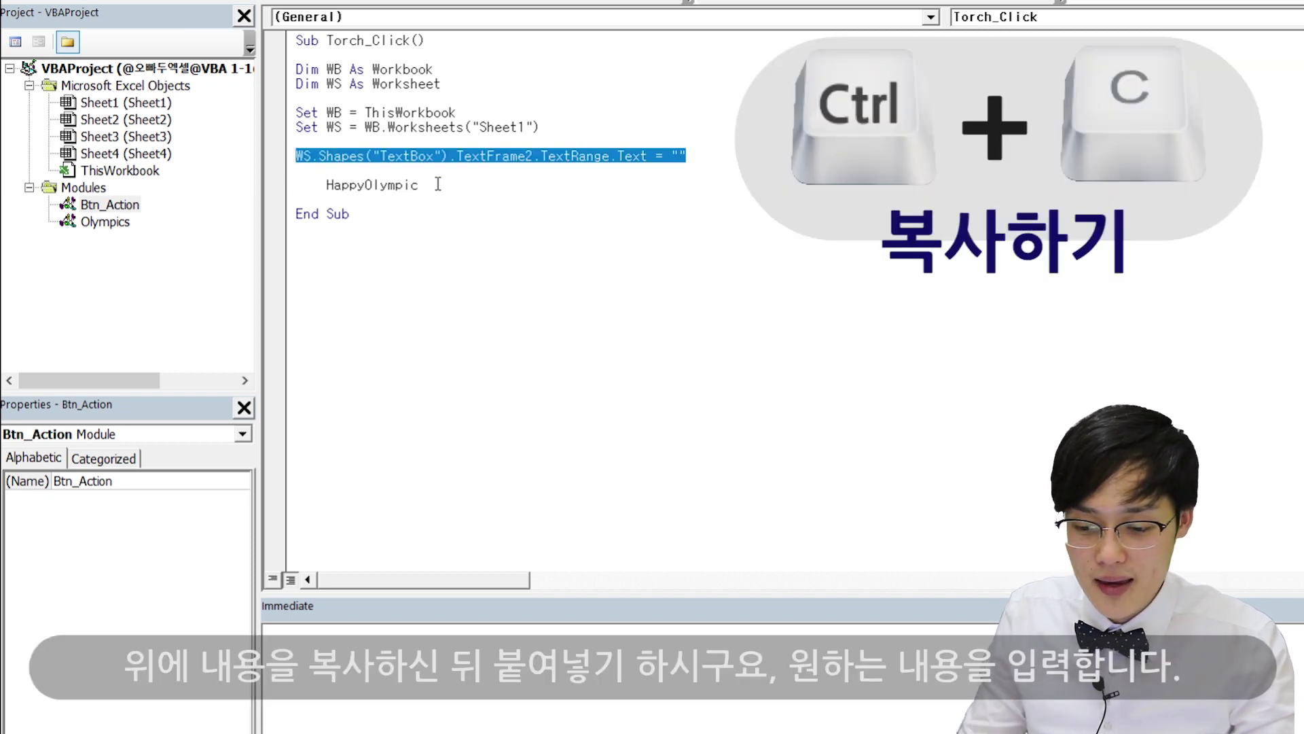
# Paste the line below HappyOlympic and set its text to "평창올림픽 화이팅!!!".
pyautogui.click(424, 185)
pyautogui.press('Return')
pyautogui.press('Return')
pyautogui.press('BackSpace')
pyautogui.hotkey('ctrl', 'v')
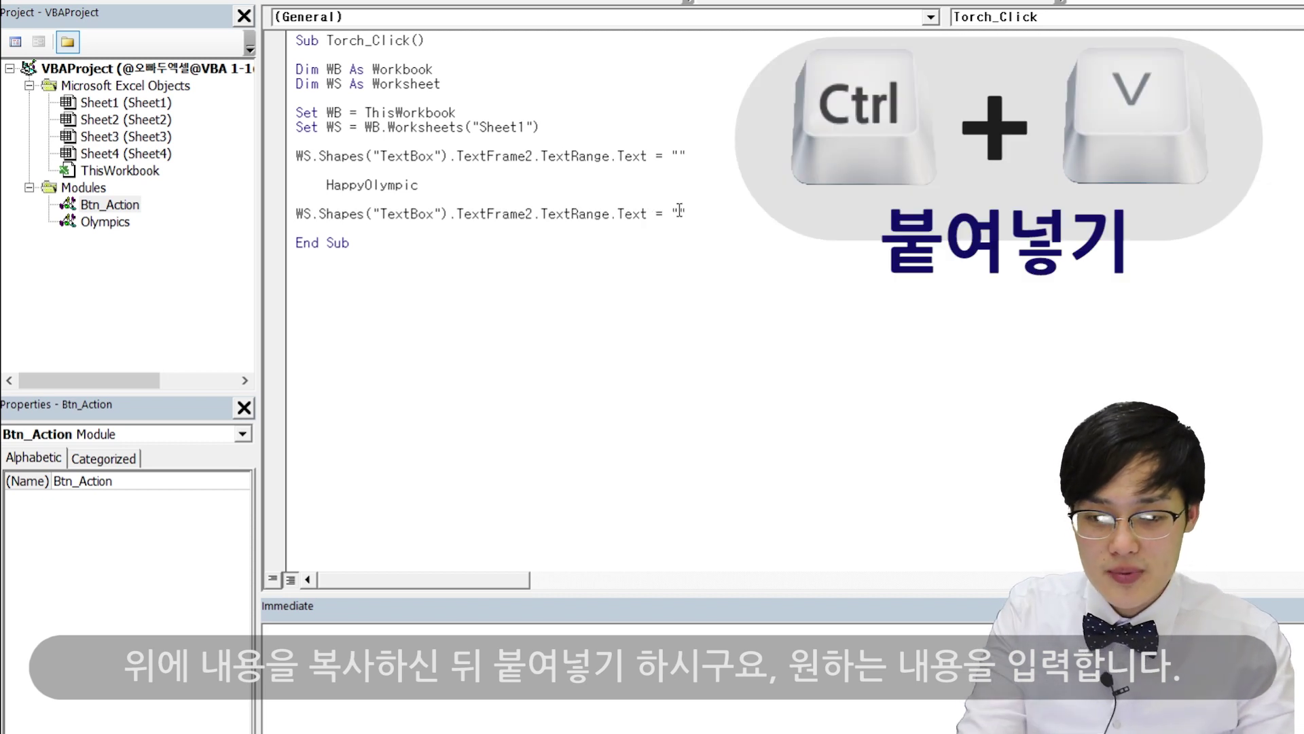
pyautogui.press('BackSpace')
pyautogui.write('v')
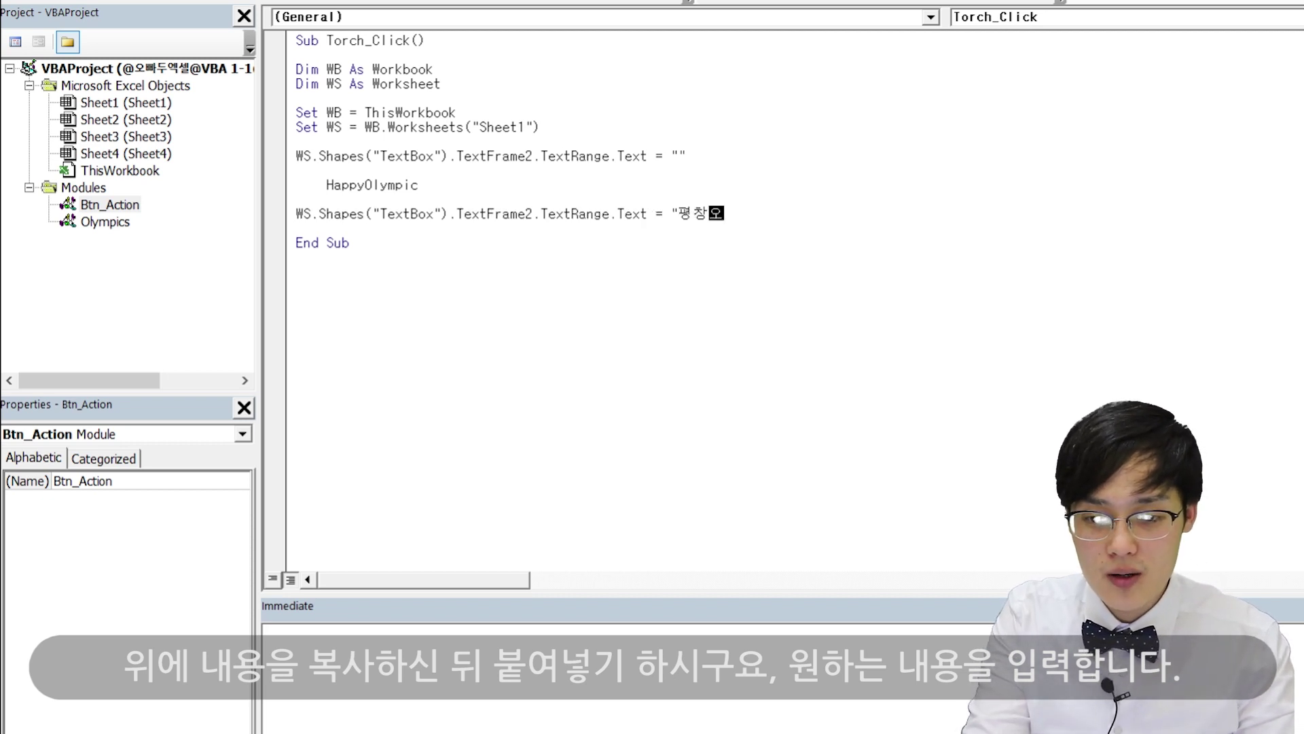
pyautogui.write('픽 화이팅!!!')
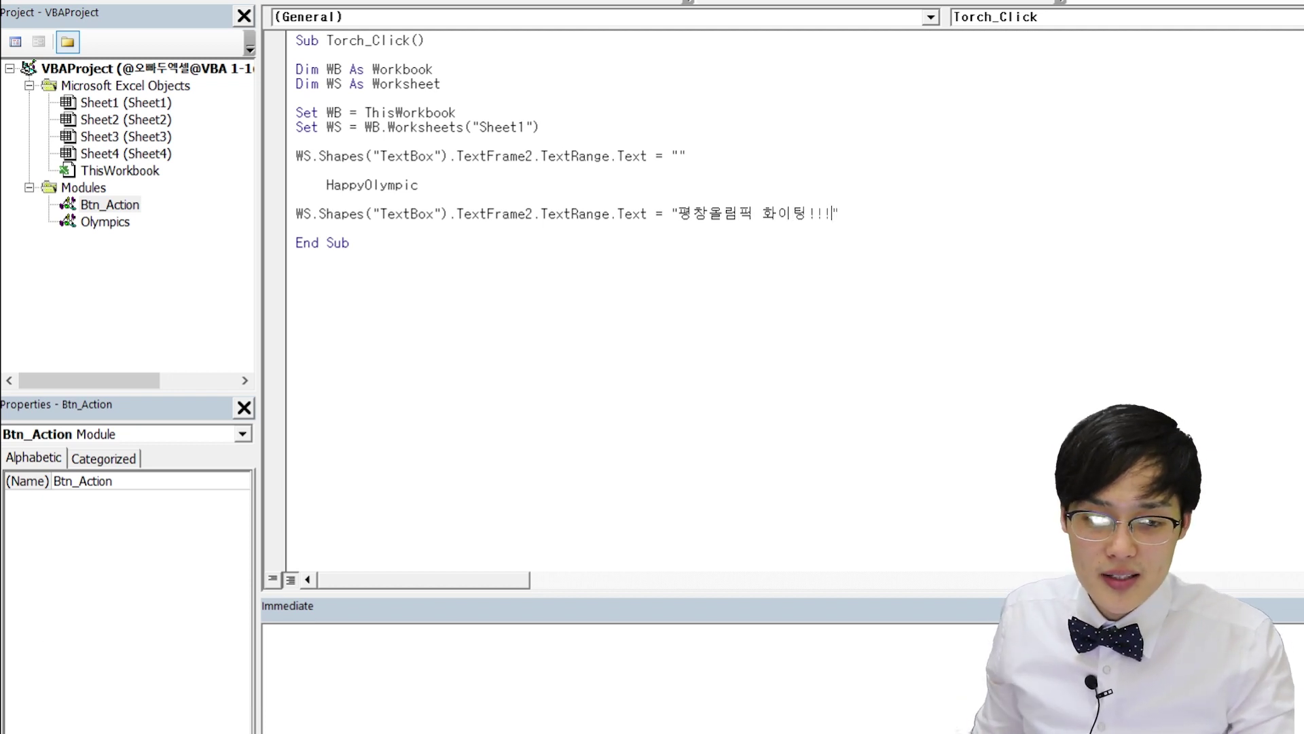
# Check the order: clear text, HappyOlympic, then the Korean message; return to the worksheet.
pyautogui.moveTo(419, 184); pyautogui.dragTo(327, 189)
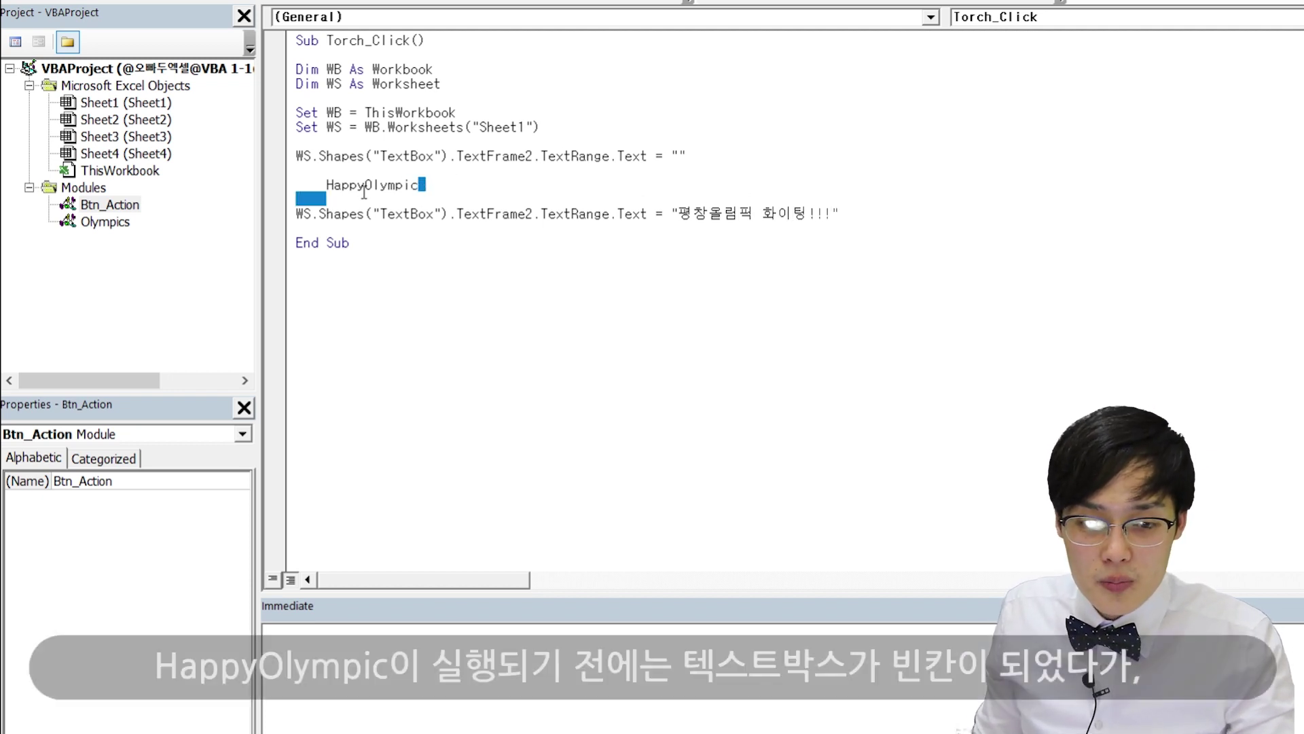
pyautogui.click(683, 156)
pyautogui.hotkey('shift', 'Home')
pyautogui.click(686, 155)
pyautogui.doubleClick(337, 185)
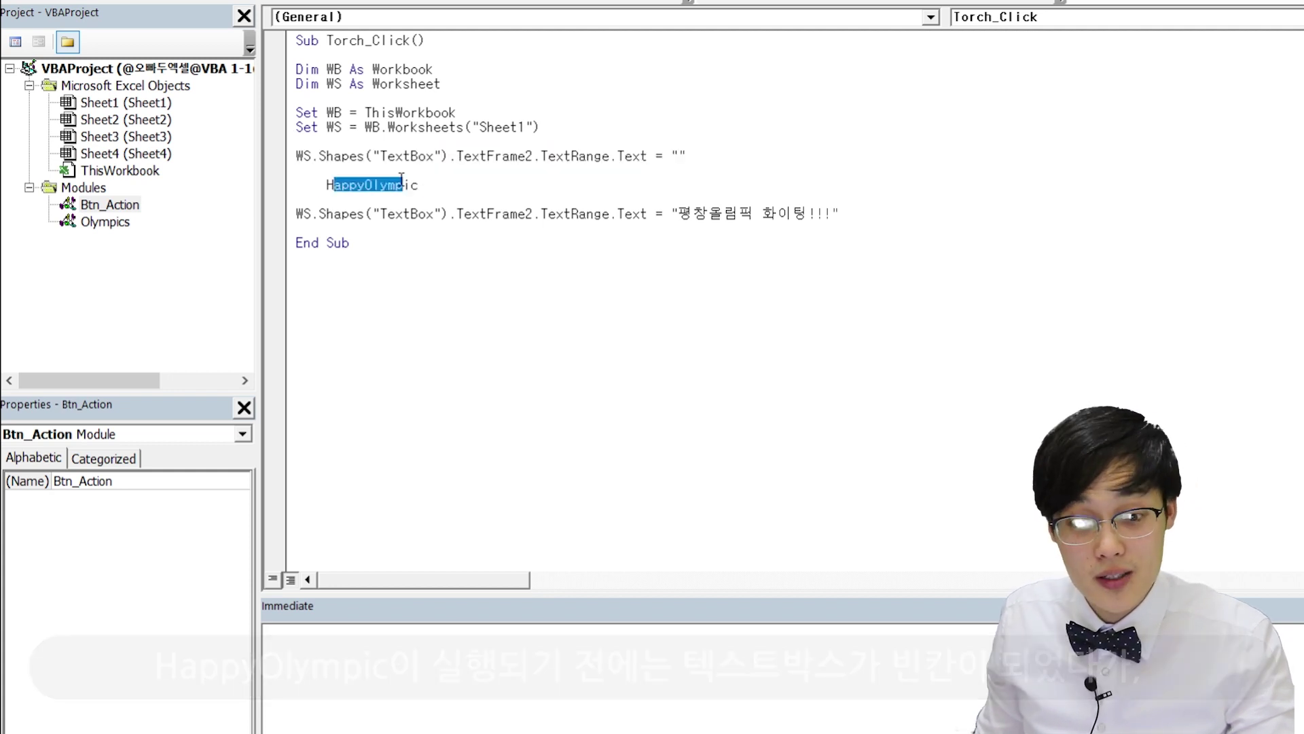
pyautogui.click(683, 212)
pyautogui.moveTo(725, 216); pyautogui.dragTo(821, 213)
pyautogui.hotkey('alt', 'Tab')
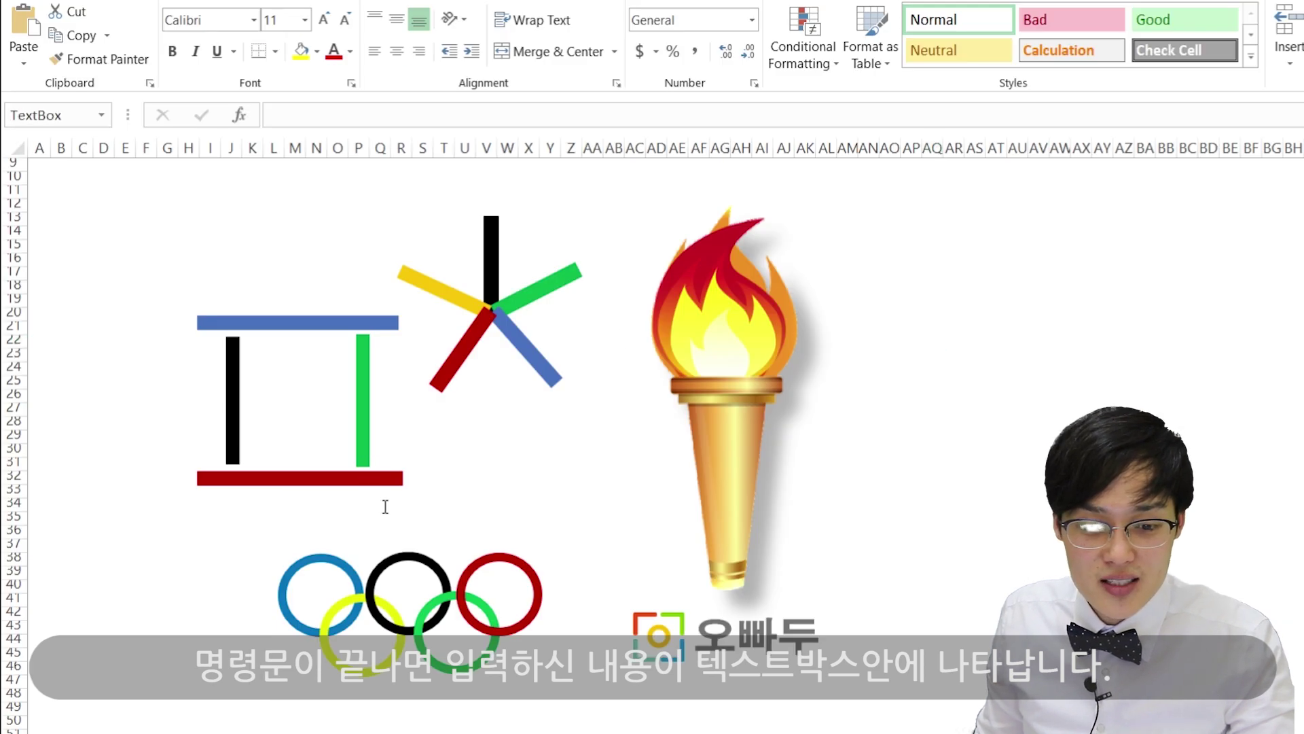
# Deselect the text box and click the torch image to run Torch_Click.
pyautogui.click(386, 507)
pyautogui.click(406, 501)
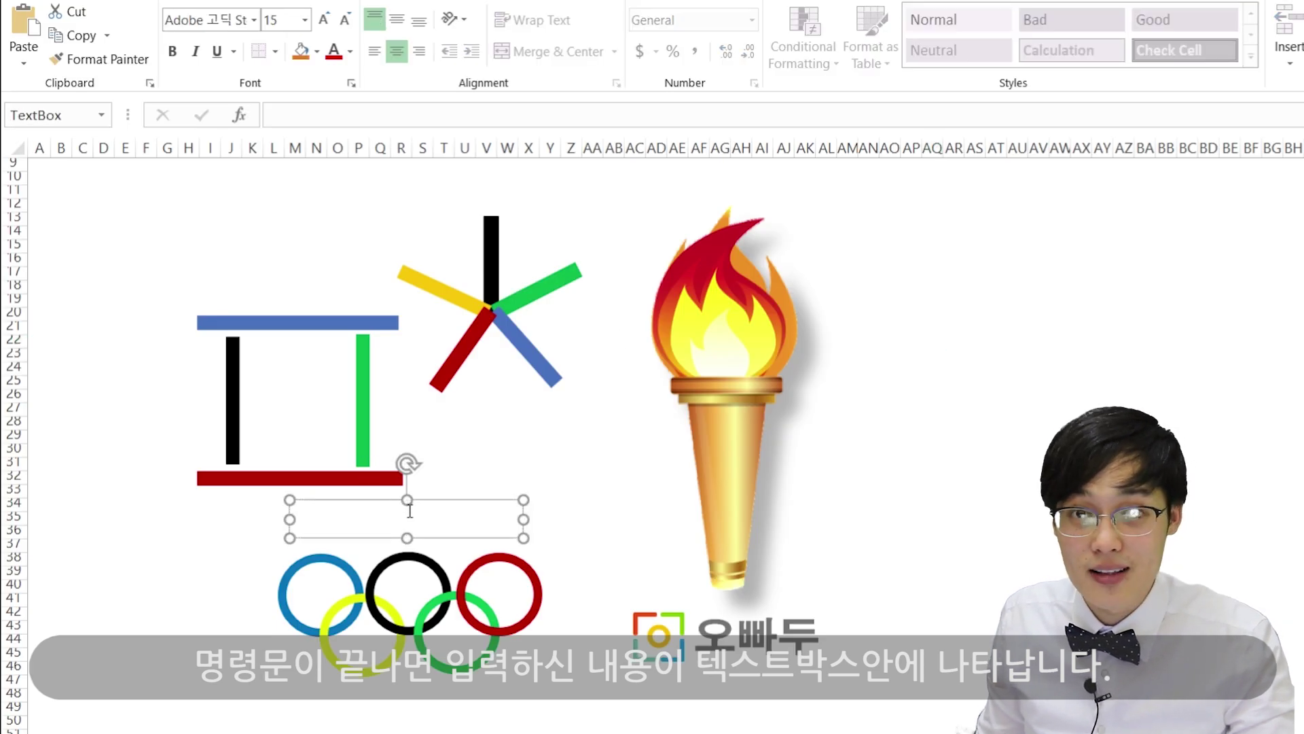
pyautogui.click(868, 381)
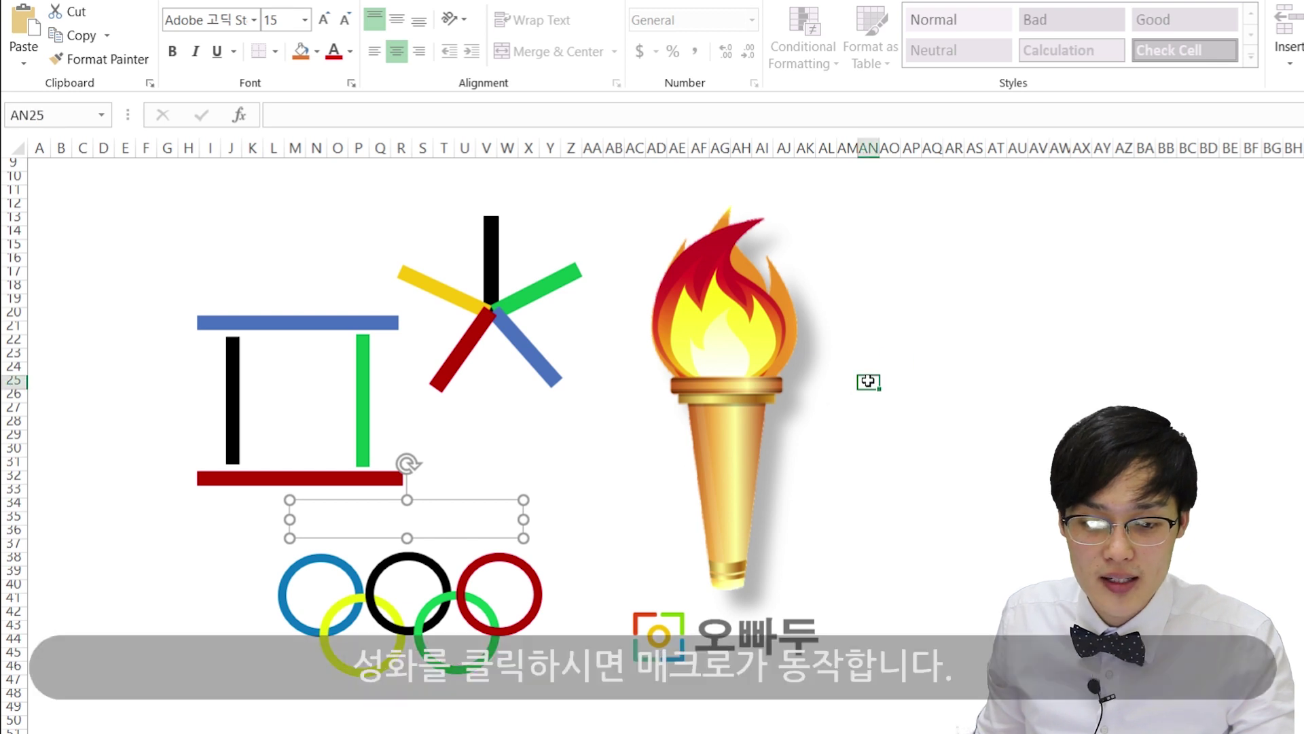
pyautogui.click(696, 377)
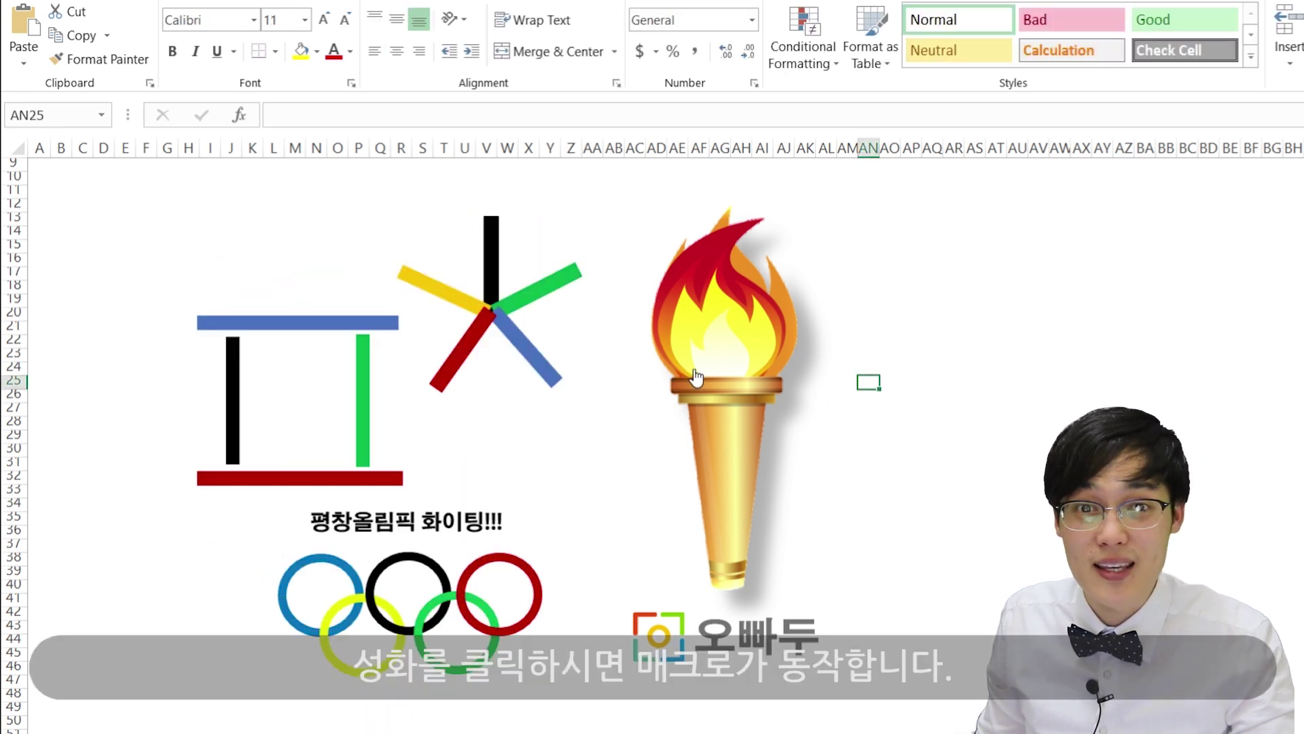